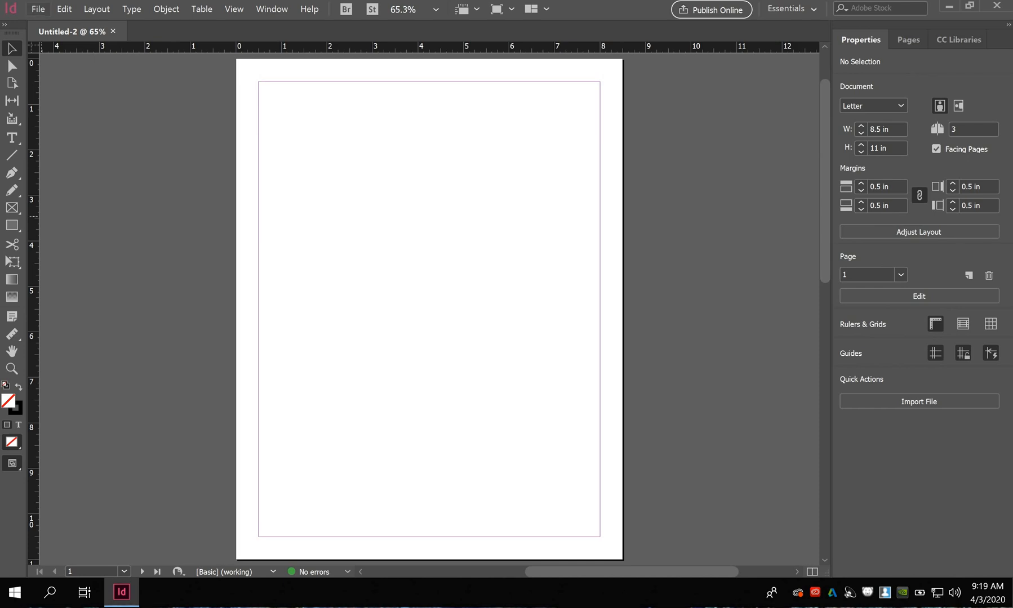
Step: Place the flw house sketch image at full size near the page's upper-left margin, at about X 0.75 in, Y 0.75 in
{"action": "left_click", "coordinate": [38, 9]}
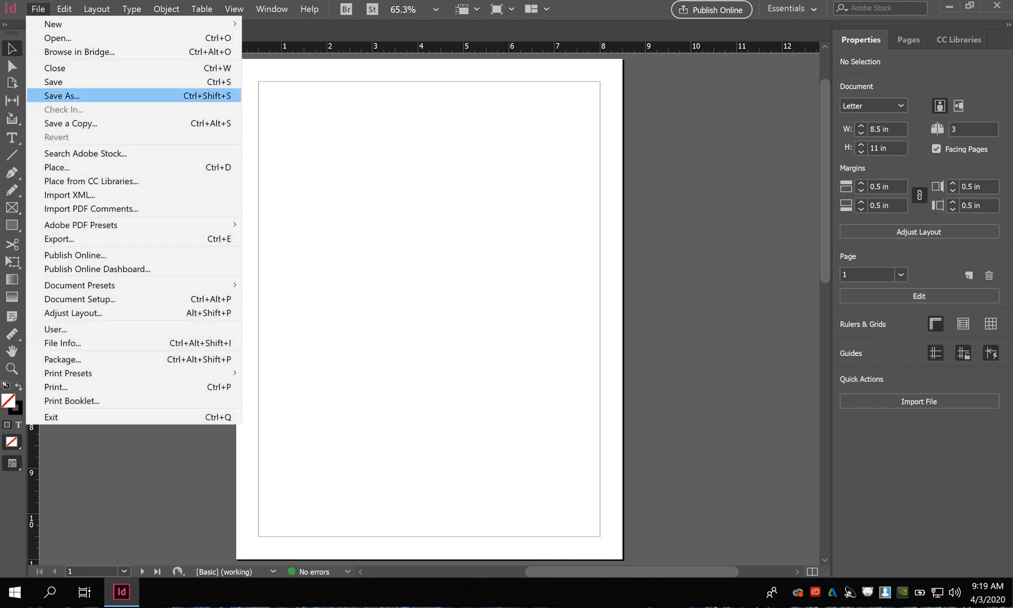
{"action": "left_click", "coordinate": [57, 167]}
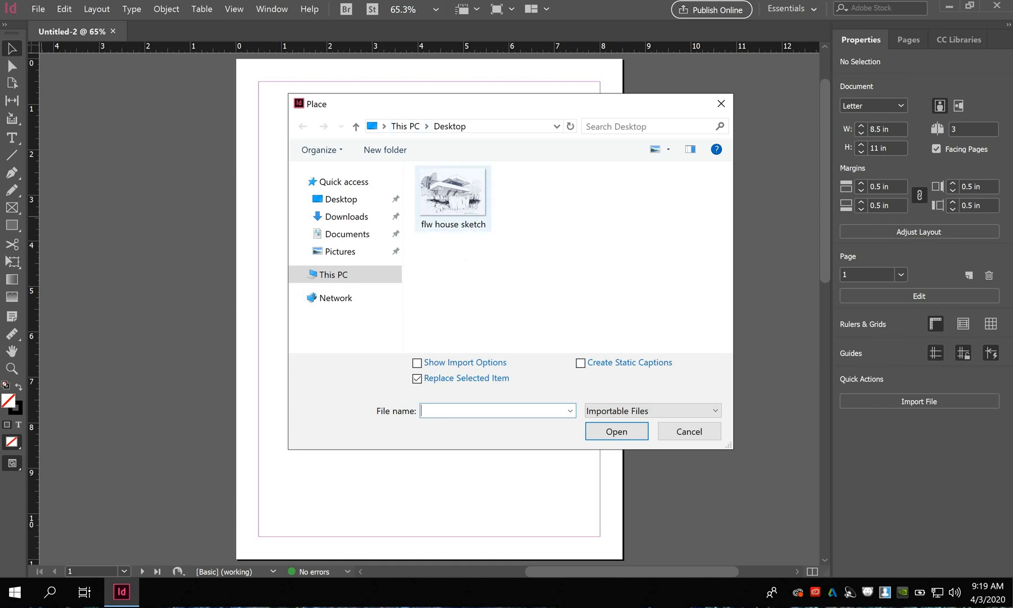
{"action": "left_click", "coordinate": [452, 199]}
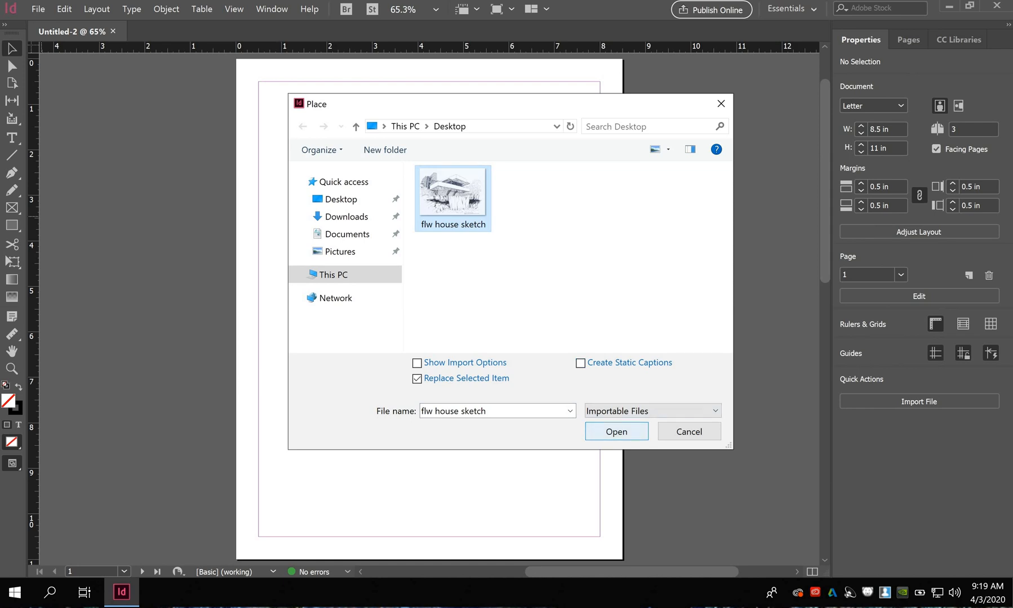
{"action": "left_click", "coordinate": [616, 432]}
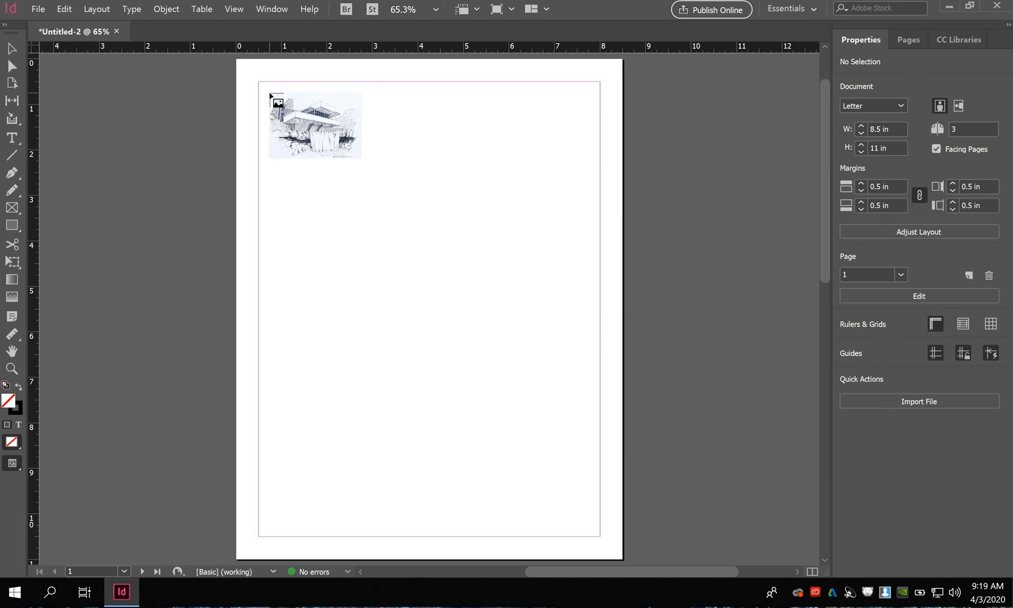
{"action": "left_click", "coordinate": [269, 92]}
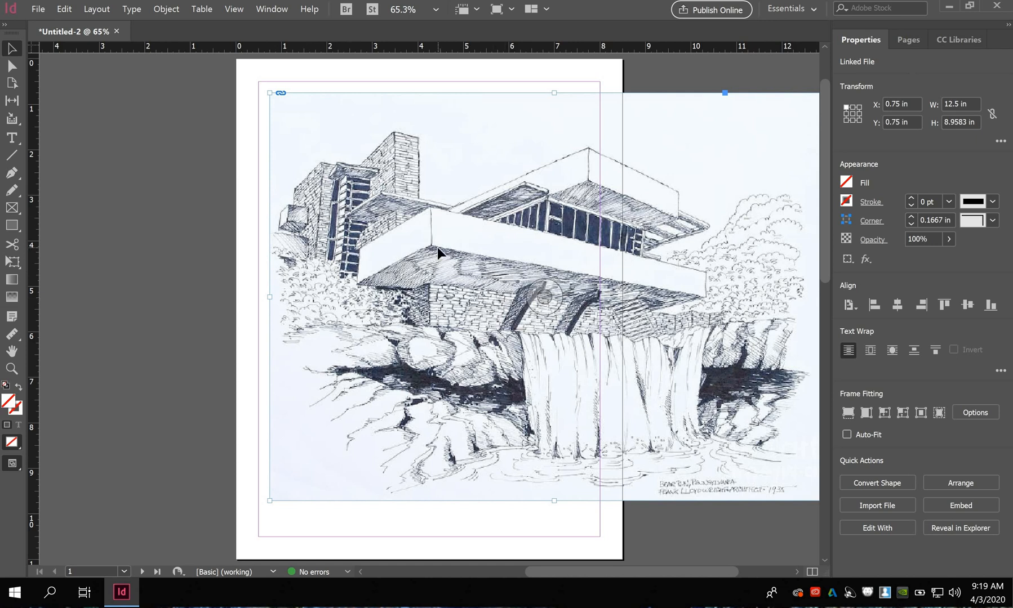
Step: Scale the placed sketch proportionally to about 4.85 by 3.48 in inside its frame and shrink the frame around it
{"action": "left_click", "coordinate": [544, 297]}
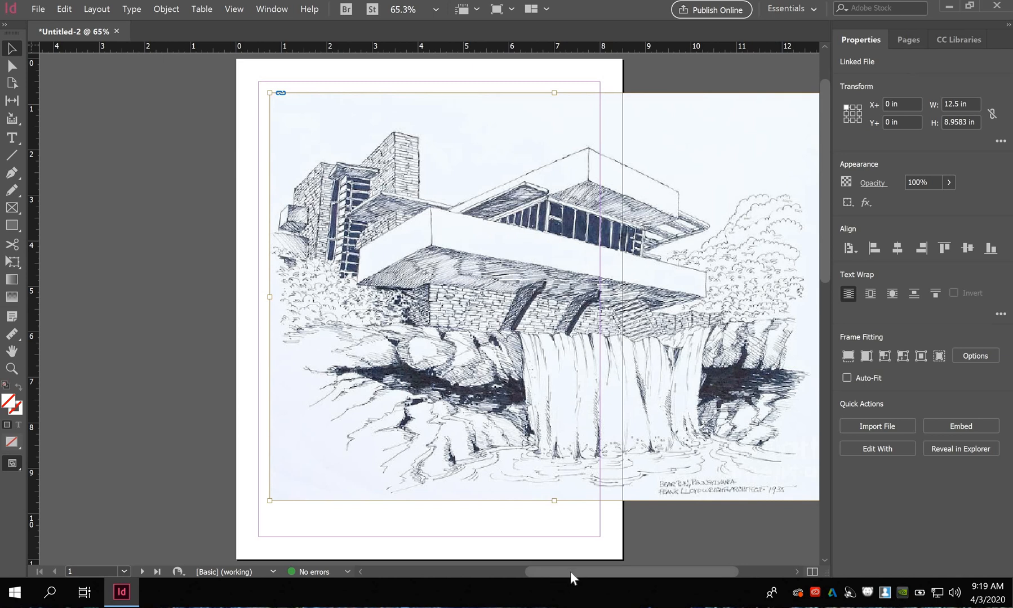
{"action": "left_click_drag", "start_coordinate": [569, 577], "coordinate": [593, 575]}
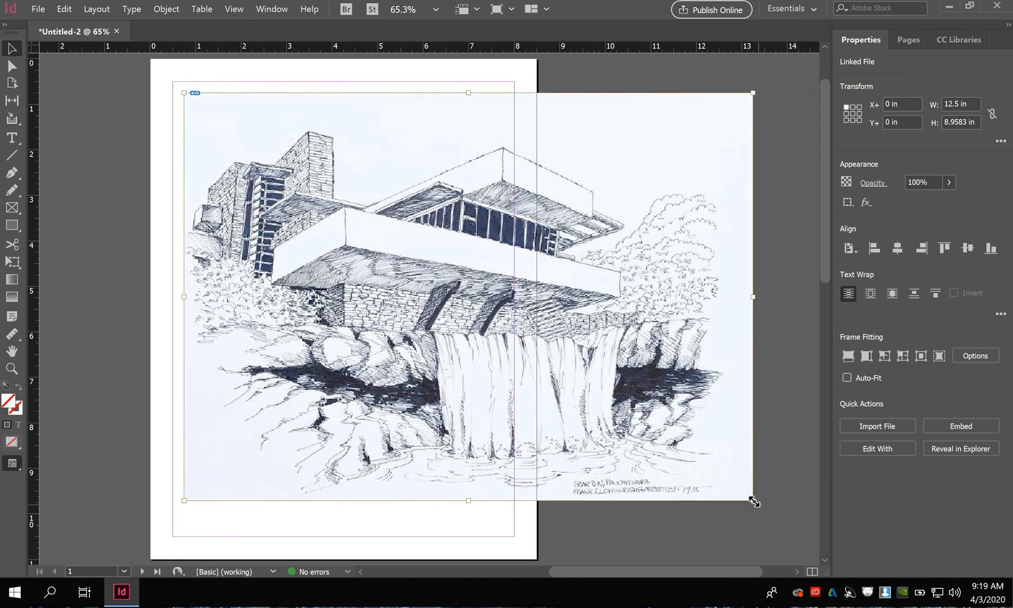
{"action": "left_click_drag", "start_coordinate": [754, 501], "coordinate": [592, 379]}
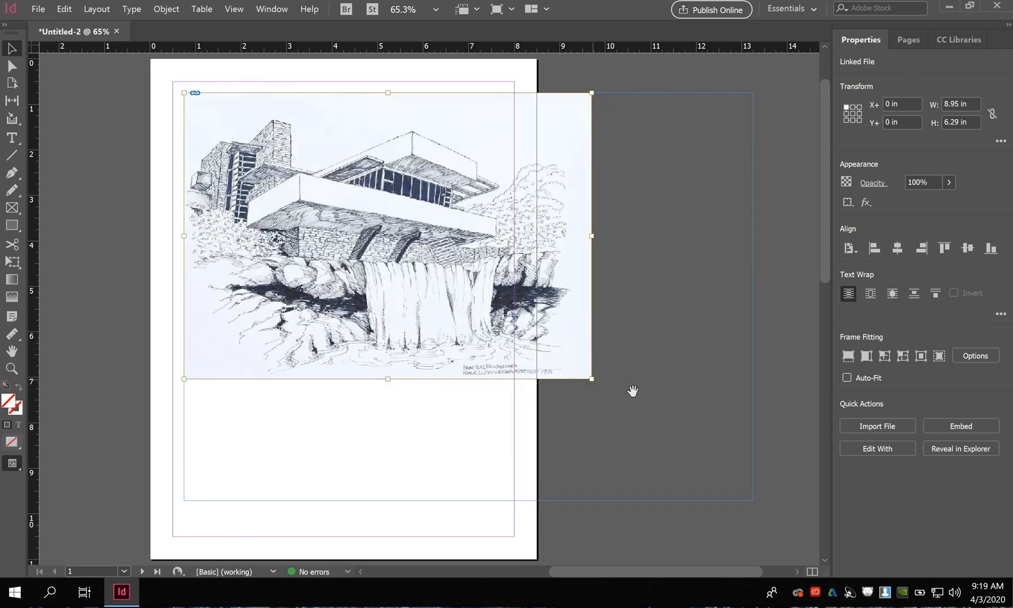
{"action": "key", "text": "ctrl+z"}
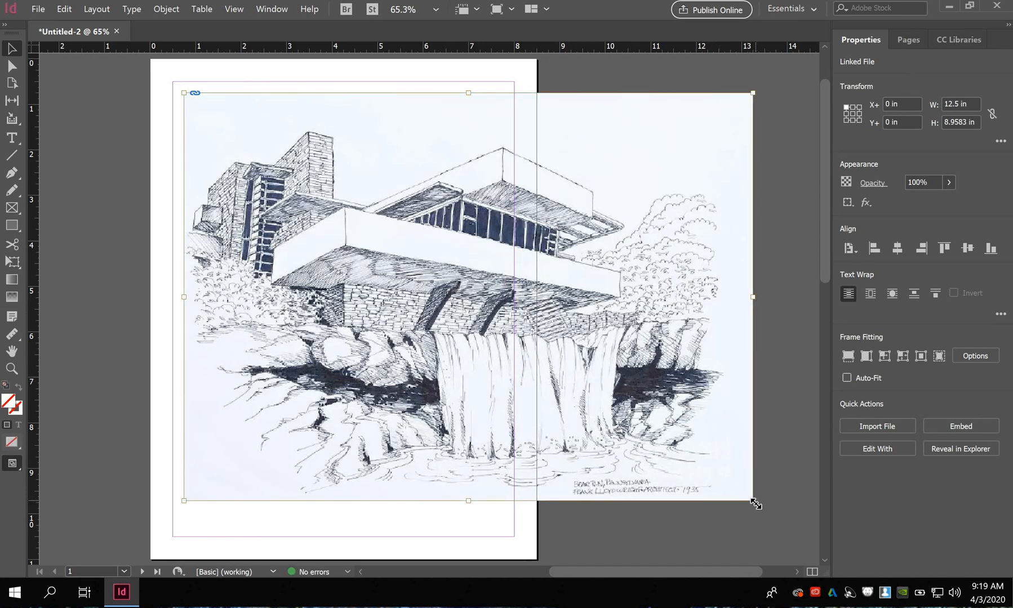
{"action": "left_click_drag", "start_coordinate": [753, 501], "coordinate": [404, 244]}
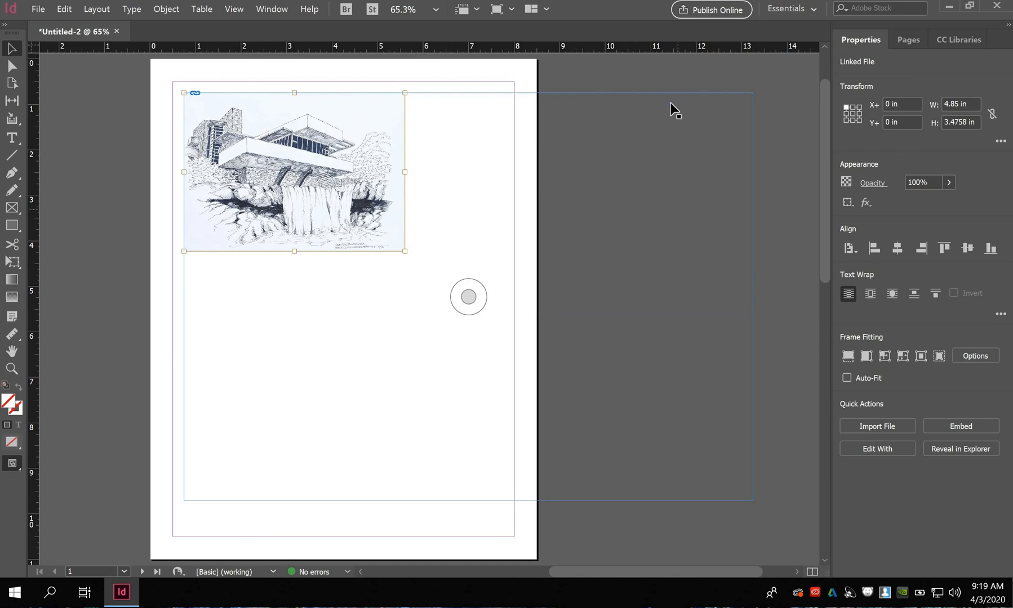
{"action": "left_click", "coordinate": [589, 94]}
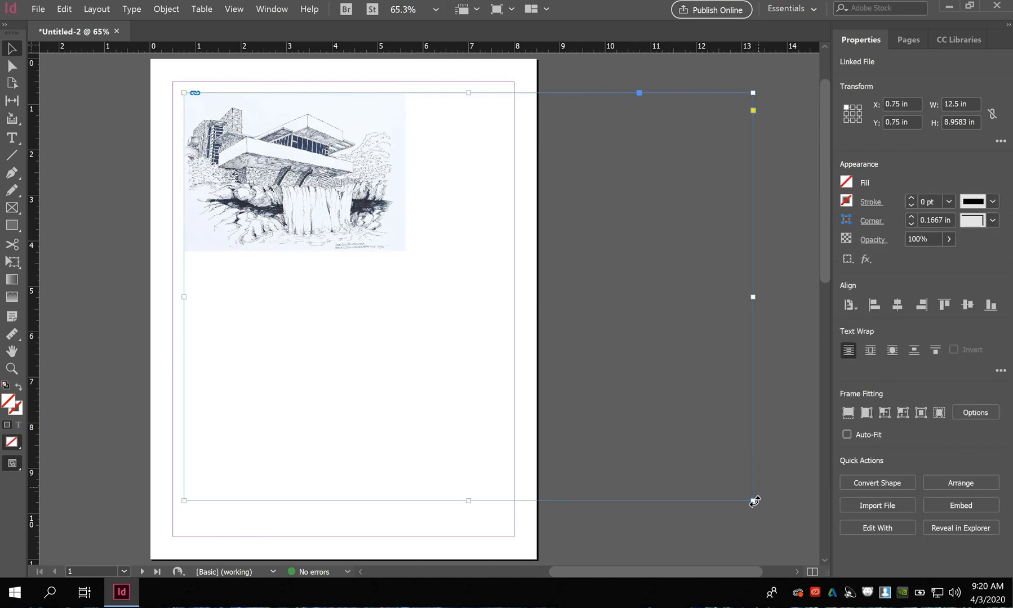
{"action": "left_click_drag", "start_coordinate": [753, 501], "coordinate": [409, 245]}
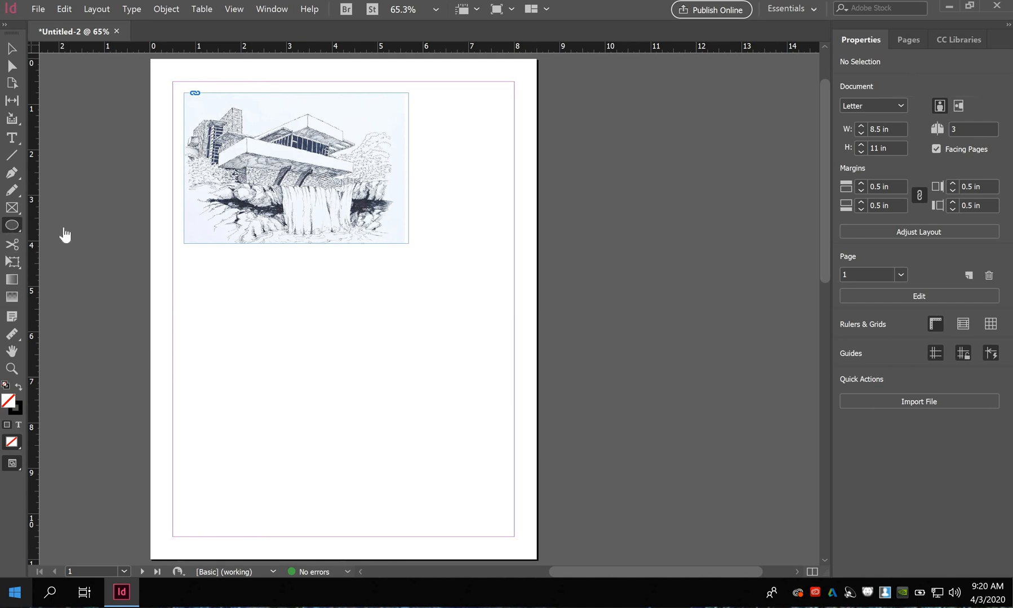
Step: Draw a near-circular ellipse about 3.16 by 3.2 in on the page below the sketch
{"action": "left_click", "coordinate": [11, 226]}
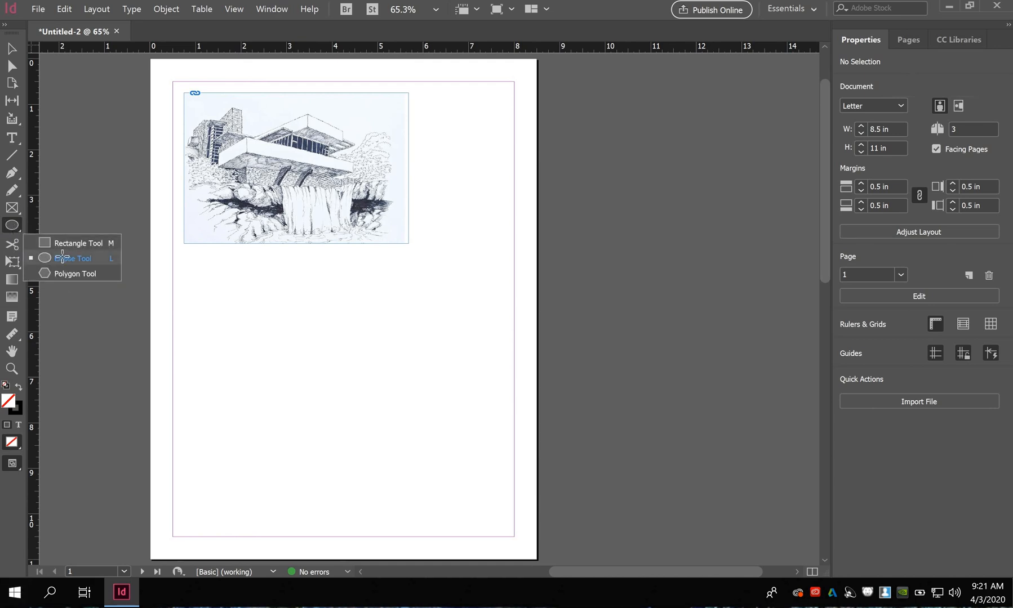
{"action": "left_click", "coordinate": [63, 259]}
{"action": "left_click_drag", "start_coordinate": [255, 302], "coordinate": [398, 447]}
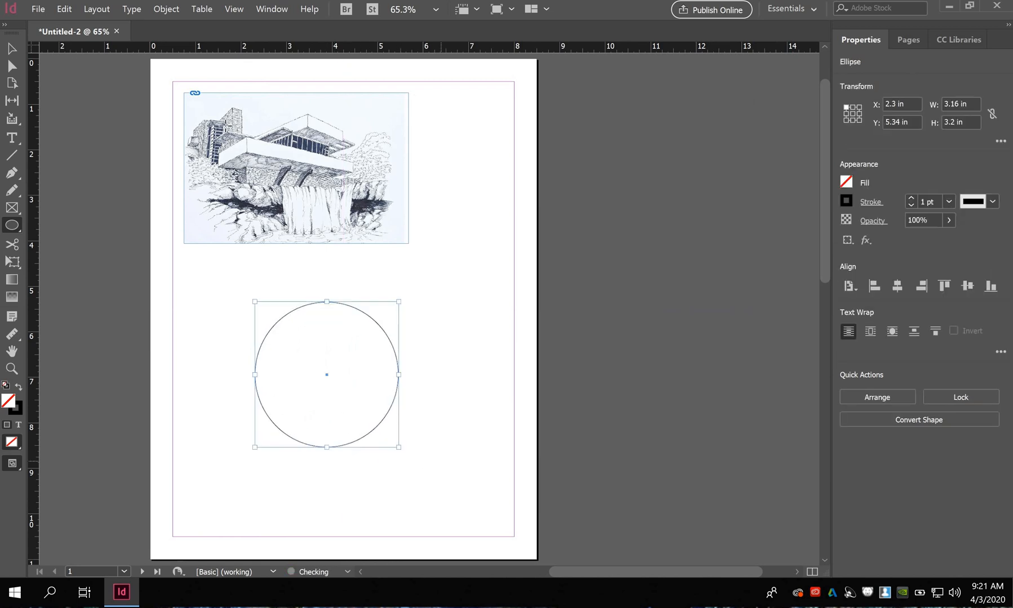
Step: Place the flw house sketch image inside the circle
{"action": "left_click", "coordinate": [38, 9]}
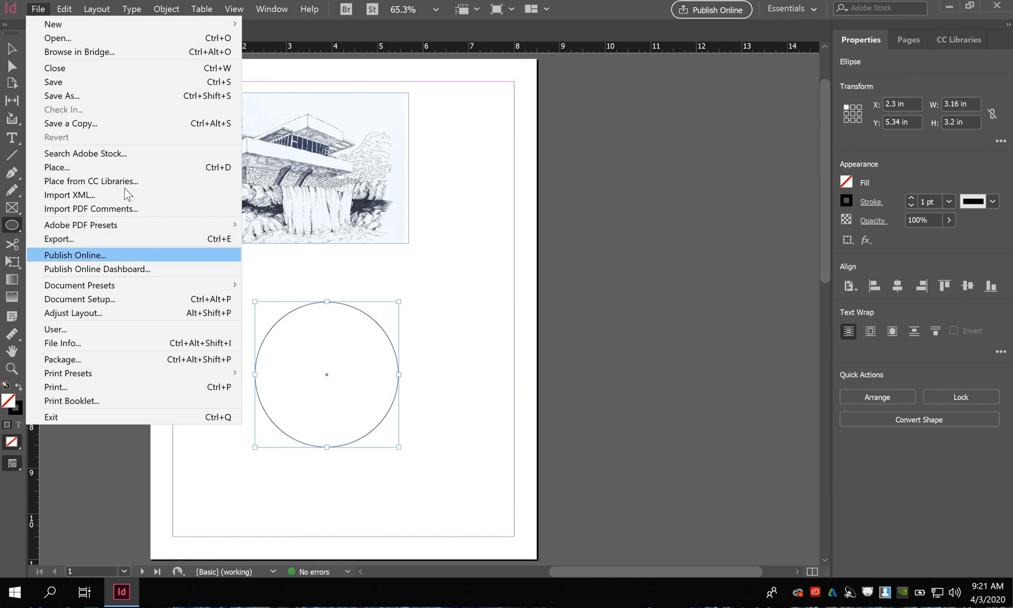
{"action": "left_click", "coordinate": [98, 166]}
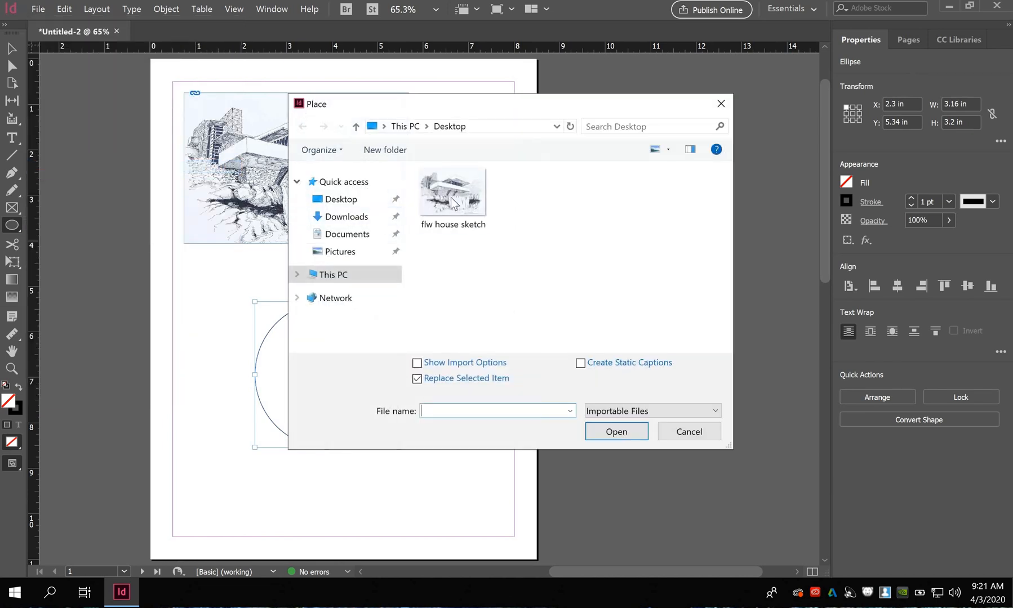
{"action": "left_click", "coordinate": [452, 195]}
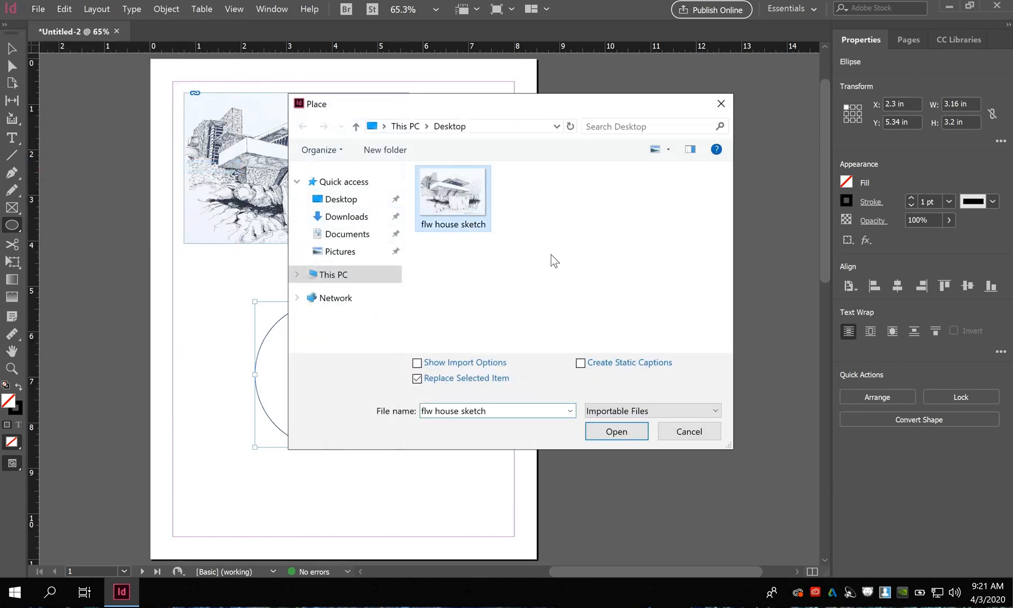
{"action": "left_click", "coordinate": [616, 432]}
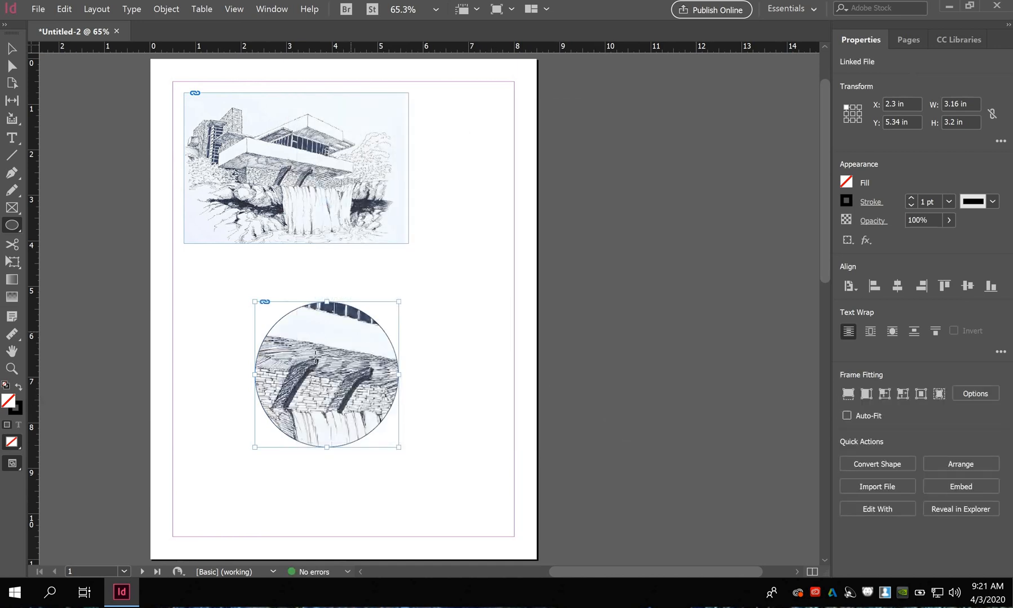
{"action": "left_click", "coordinate": [317, 381]}
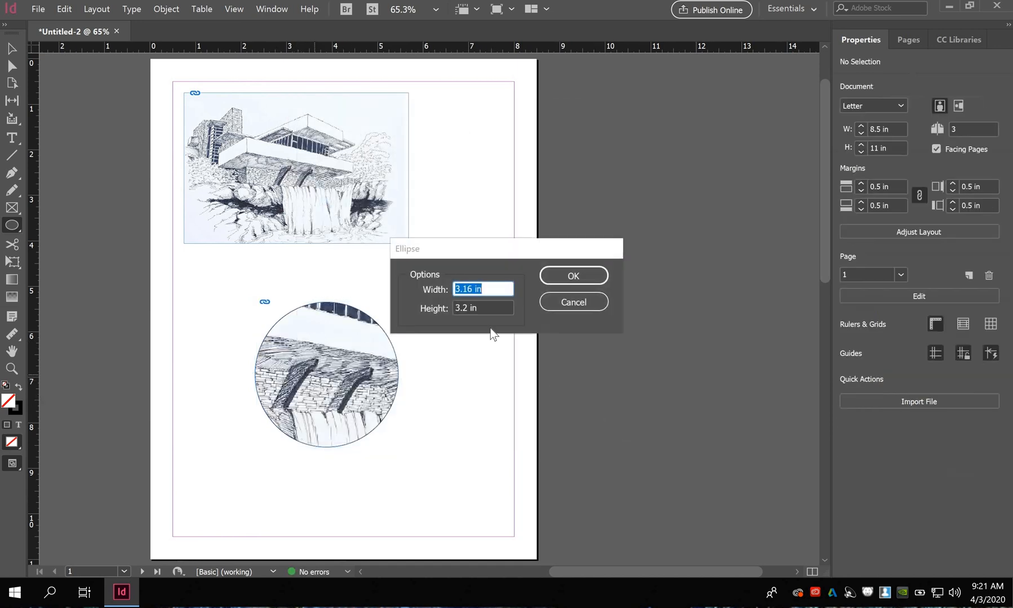
{"action": "left_click", "coordinate": [566, 302]}
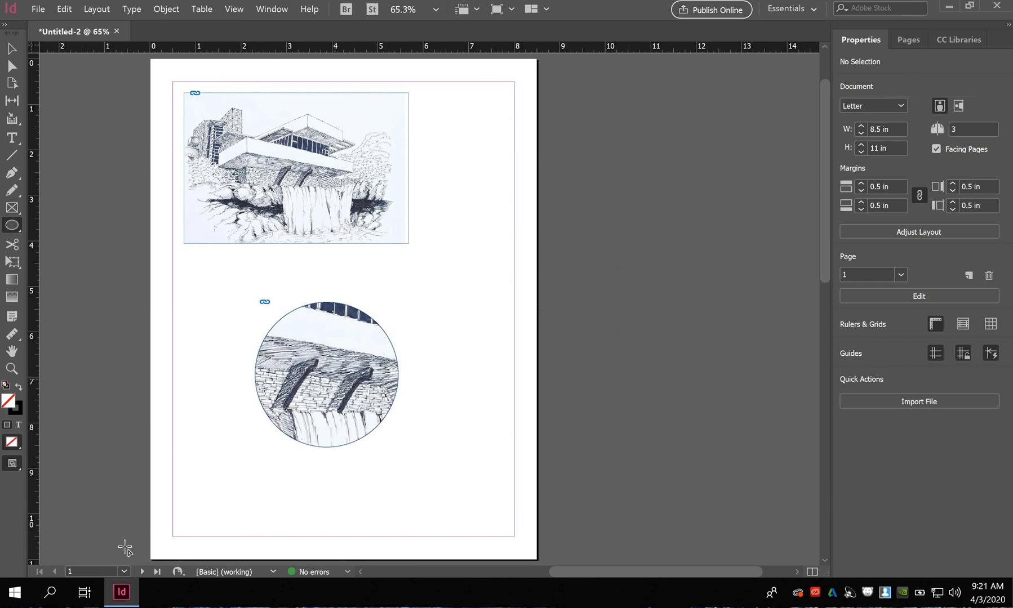
Step: Enlarge the circular frame by extending its upper-right corner outward and its lower-left corner down and outward
{"action": "key", "text": "v"}
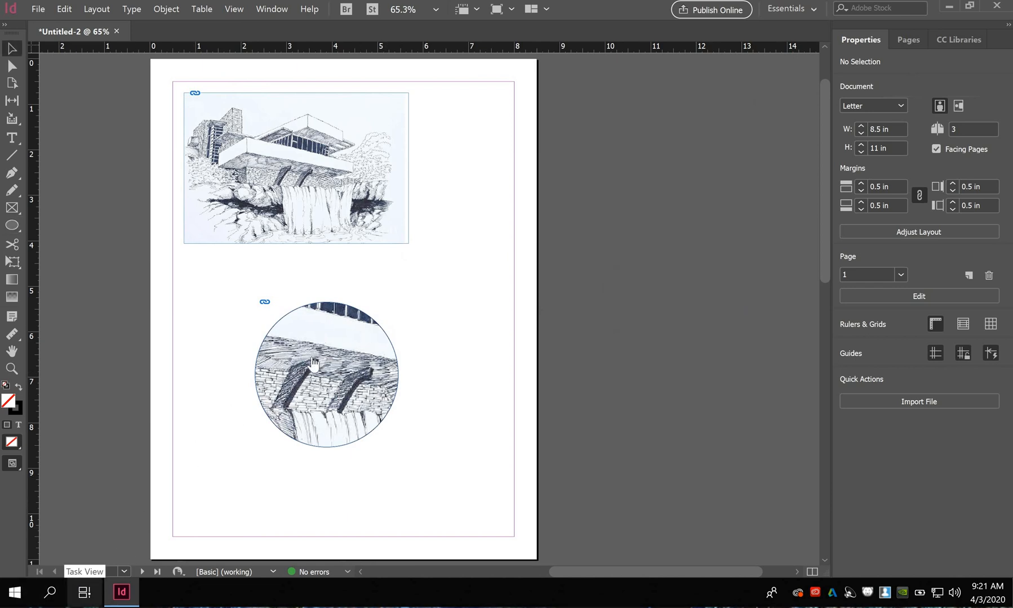
{"action": "left_click", "coordinate": [388, 337]}
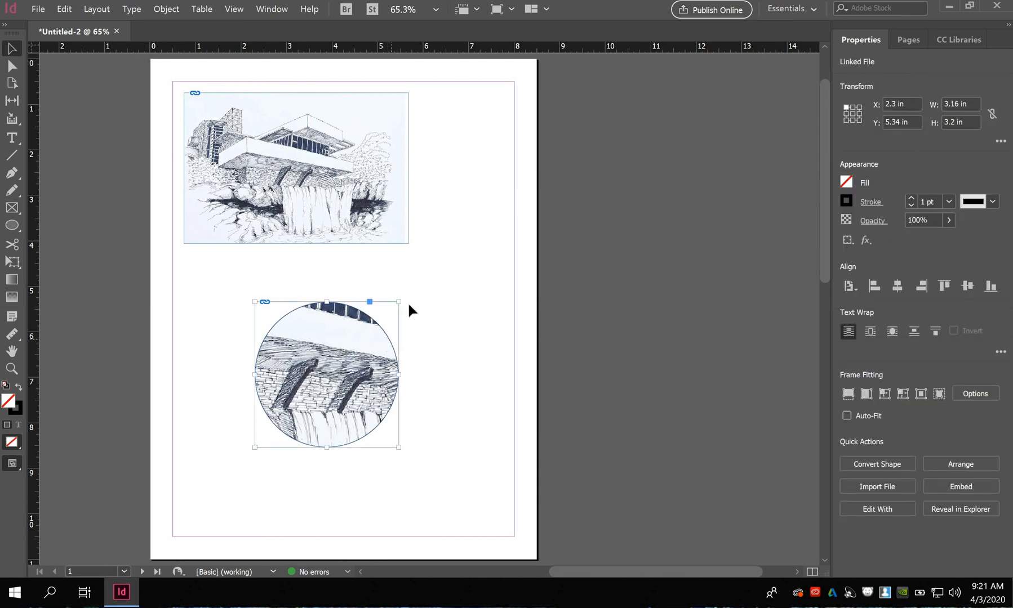
{"action": "left_click_drag", "start_coordinate": [398, 302], "coordinate": [438, 400]}
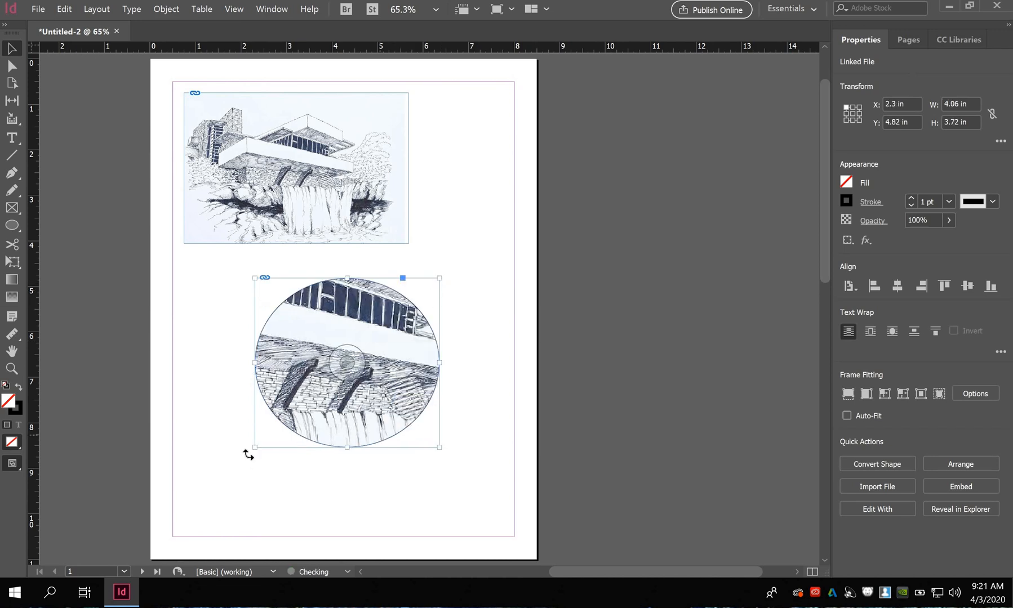
{"action": "left_click_drag", "start_coordinate": [254, 449], "coordinate": [232, 496]}
Step: Scale the sketch inside the circular frame to about 8.73 by 6.02 in and reposition it to show the terraces and waterfall
{"action": "double_click", "coordinate": [389, 390]}
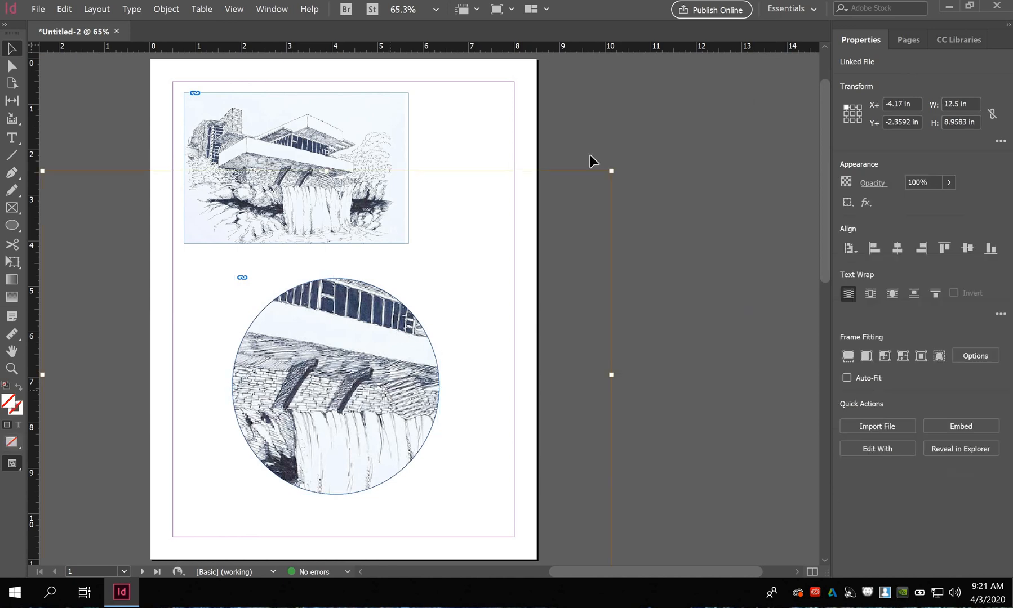
{"action": "left_click_drag", "start_coordinate": [611, 170], "coordinate": [440, 304]}
{"action": "mouse_move", "coordinate": [291, 441]}
{"action": "left_mouse_down"}
{"action": "mouse_move", "coordinate": [315, 412]}
{"action": "mouse_move", "coordinate": [299, 422]}
{"action": "left_mouse_up"}
{"action": "left_click", "coordinate": [614, 297]}
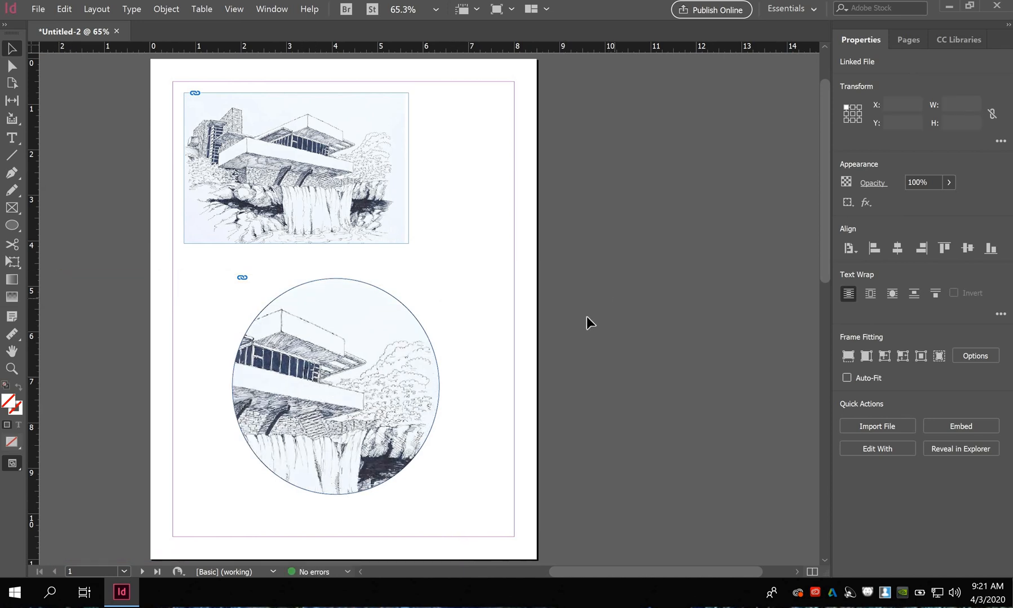
Step: Set the display performance to High Quality Display and deselect the sketch in the circle
{"action": "mouse_move", "coordinate": [376, 171]}
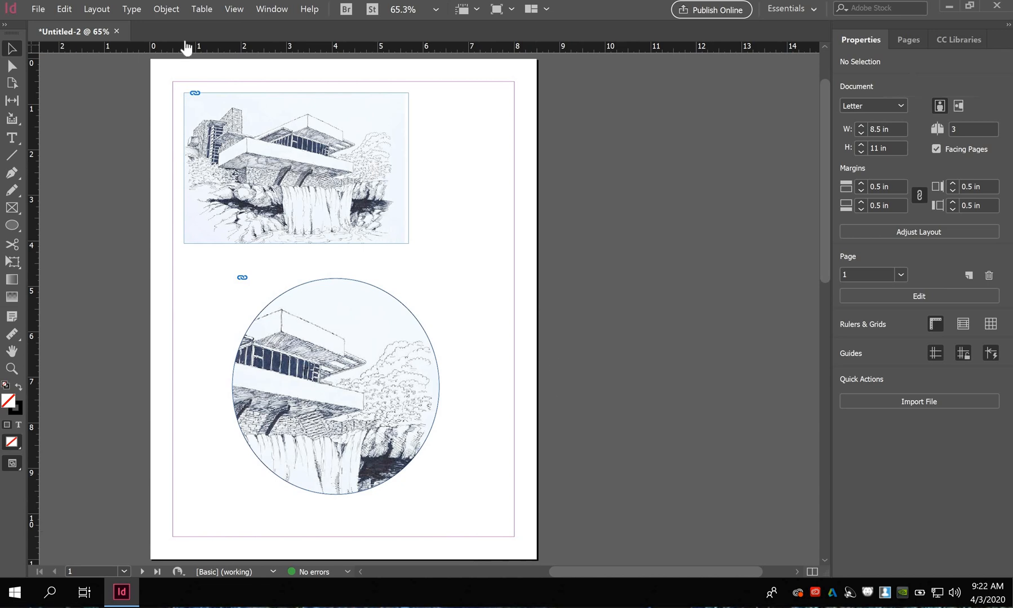
{"action": "mouse_move", "coordinate": [346, 366]}
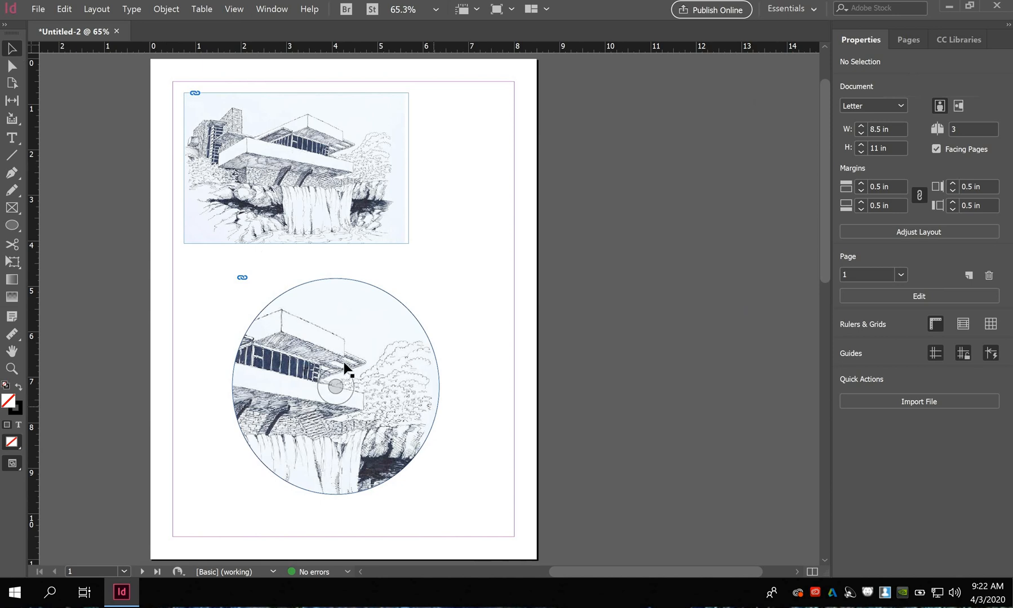
{"action": "double_click", "coordinate": [366, 341]}
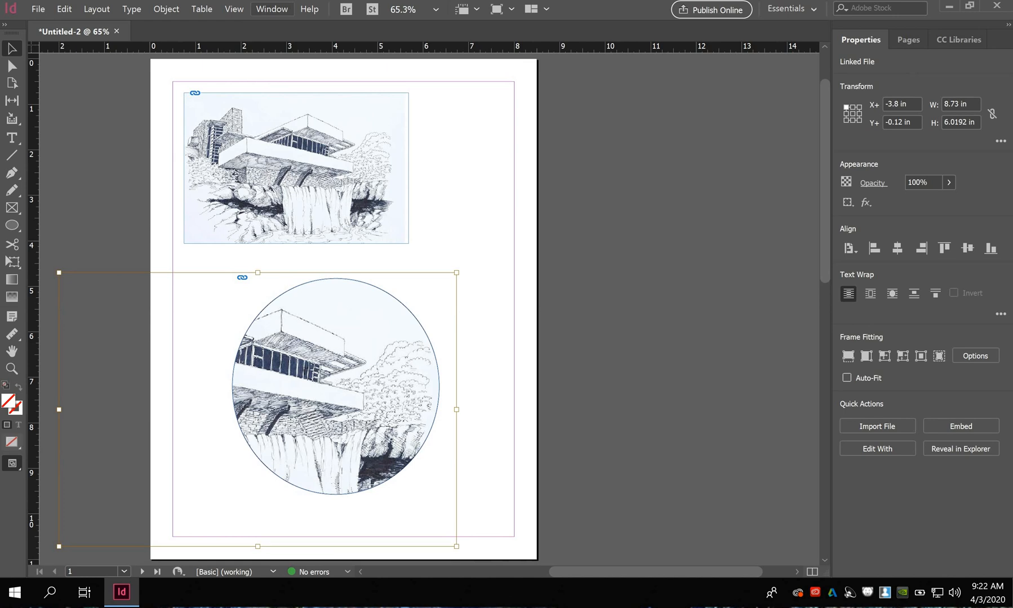
{"action": "left_click", "coordinate": [233, 10]}
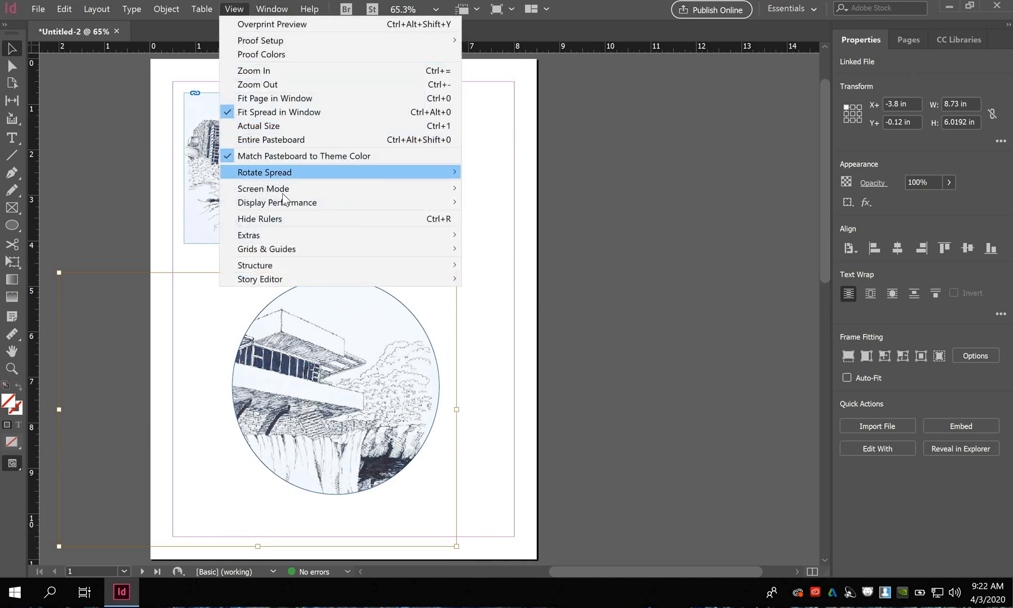
{"action": "mouse_move", "coordinate": [282, 201]}
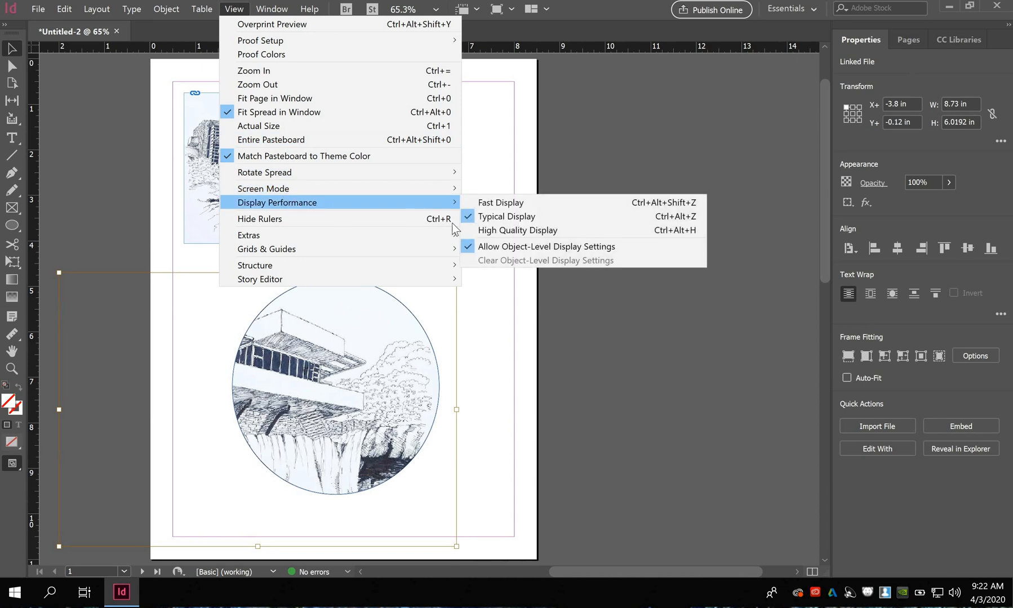
{"action": "left_click", "coordinate": [497, 232]}
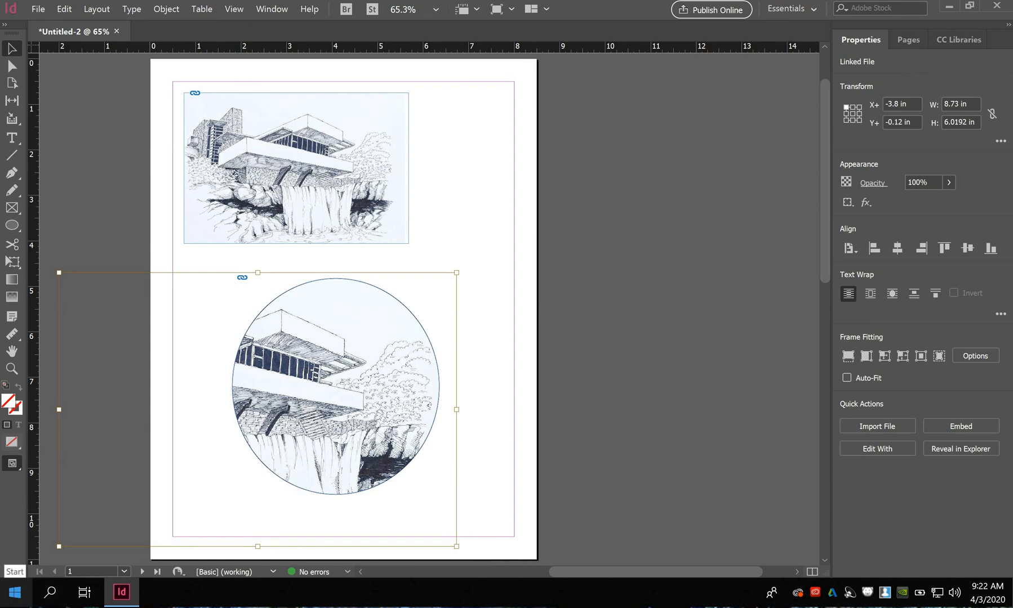
{"action": "left_click", "coordinate": [84, 545]}
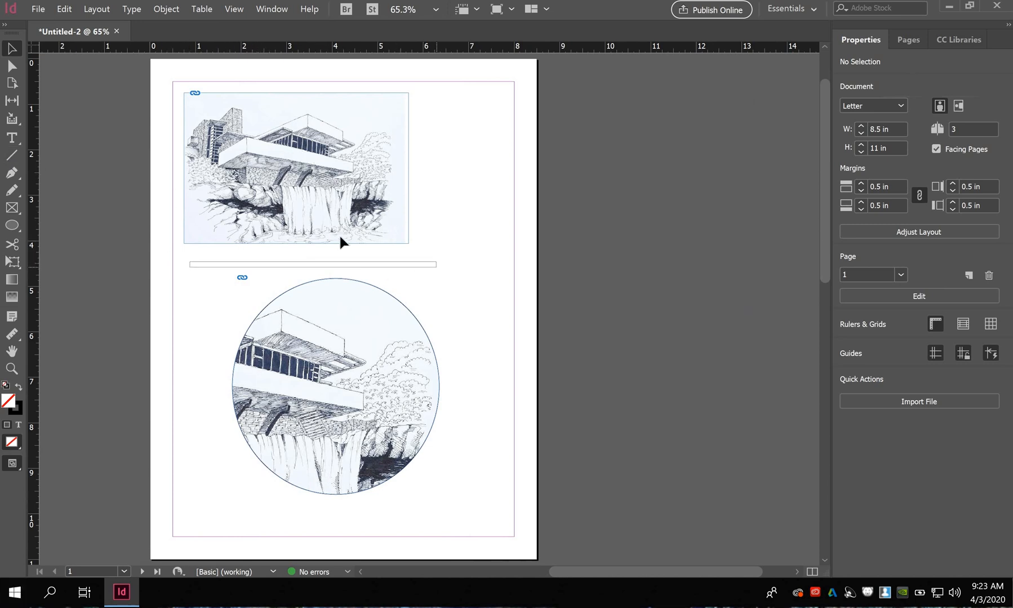
Step: Draw a horizontal line about 5.86 in long between the rectangular sketch and the circle
{"action": "left_click", "coordinate": [12, 157]}
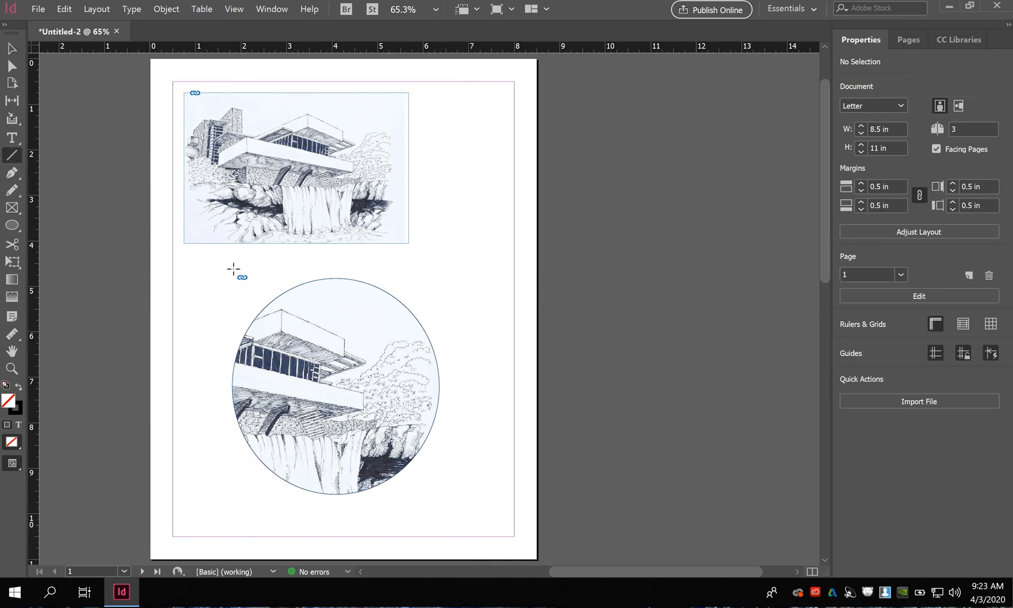
{"action": "mouse_move", "coordinate": [188, 256]}
{"action": "left_mouse_down"}
{"action": "mouse_move", "coordinate": [454, 253]}
{"action": "mouse_move", "coordinate": [459, 261]}
{"action": "left_mouse_up"}
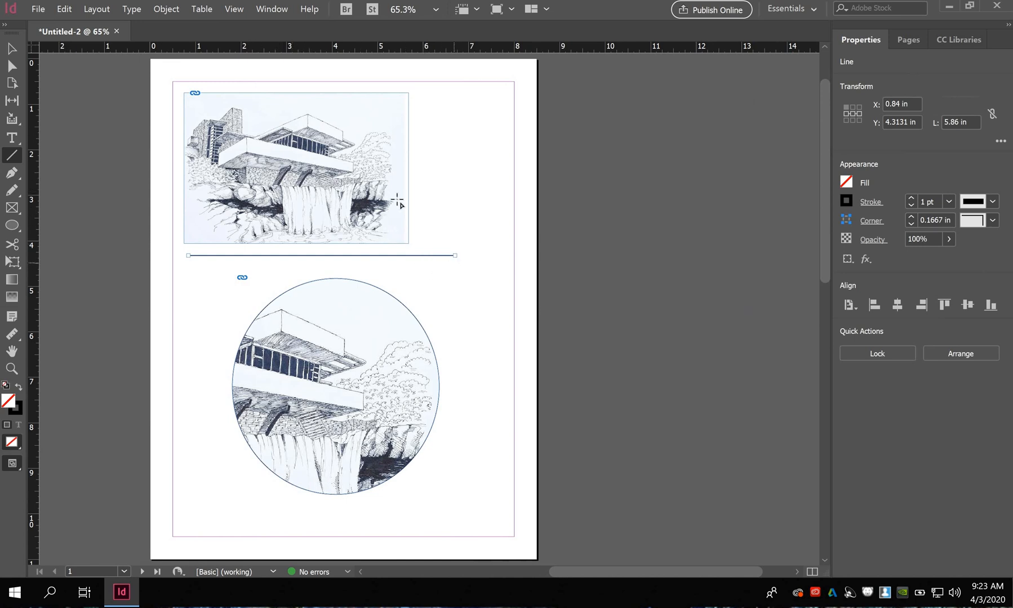
{"action": "left_click", "coordinate": [11, 49]}
Step: Change the stroke type of the horizontal line between the two pictures to Japanese Dots
{"action": "left_click", "coordinate": [871, 203]}
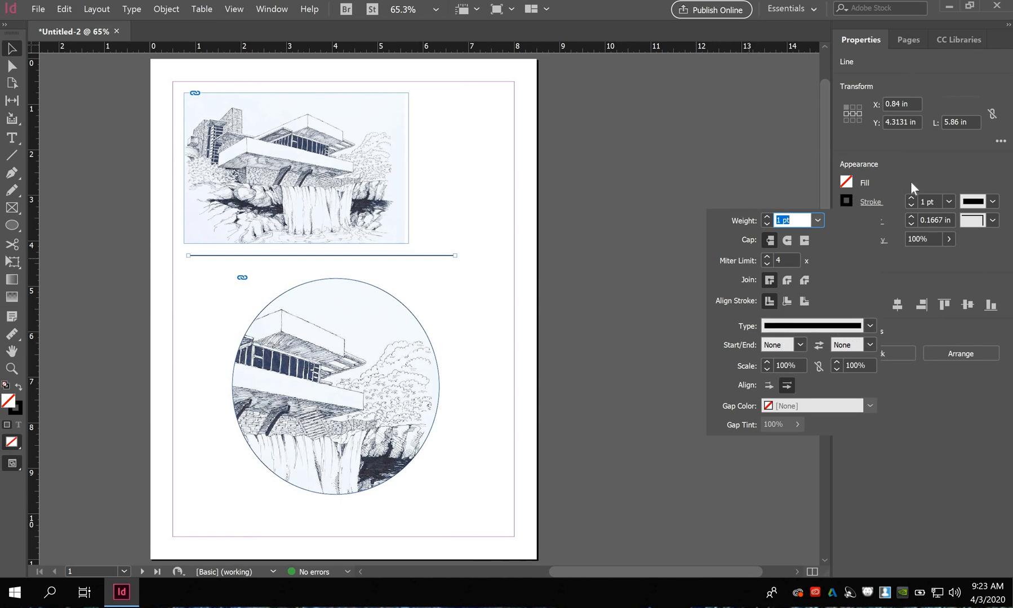
{"action": "left_click", "coordinate": [796, 325]}
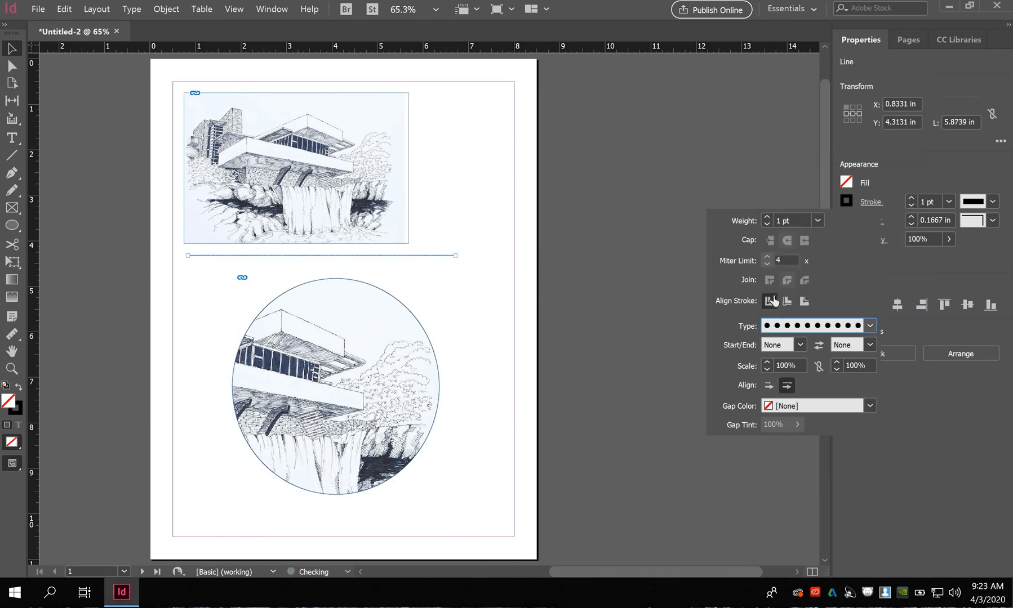
{"action": "left_click", "coordinate": [822, 278]}
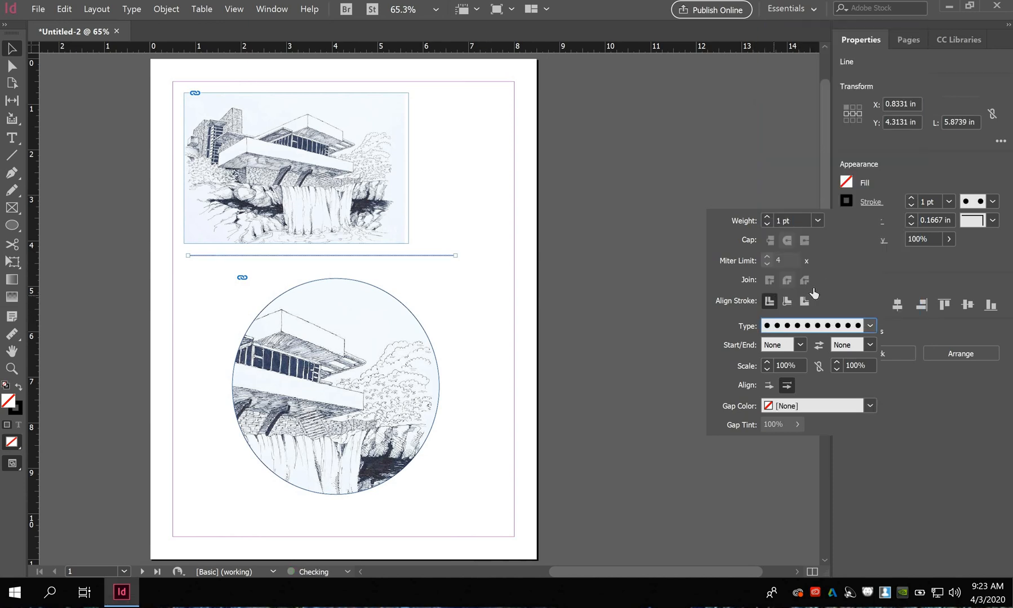
Step: Set the horizontal dotted line's stroke weight to 6 pt
{"action": "left_click", "coordinate": [767, 217]}
{"action": "left_click", "coordinate": [767, 217]}
{"action": "left_click", "coordinate": [767, 217]}
{"action": "left_click", "coordinate": [767, 217]}
{"action": "left_click", "coordinate": [767, 217]}
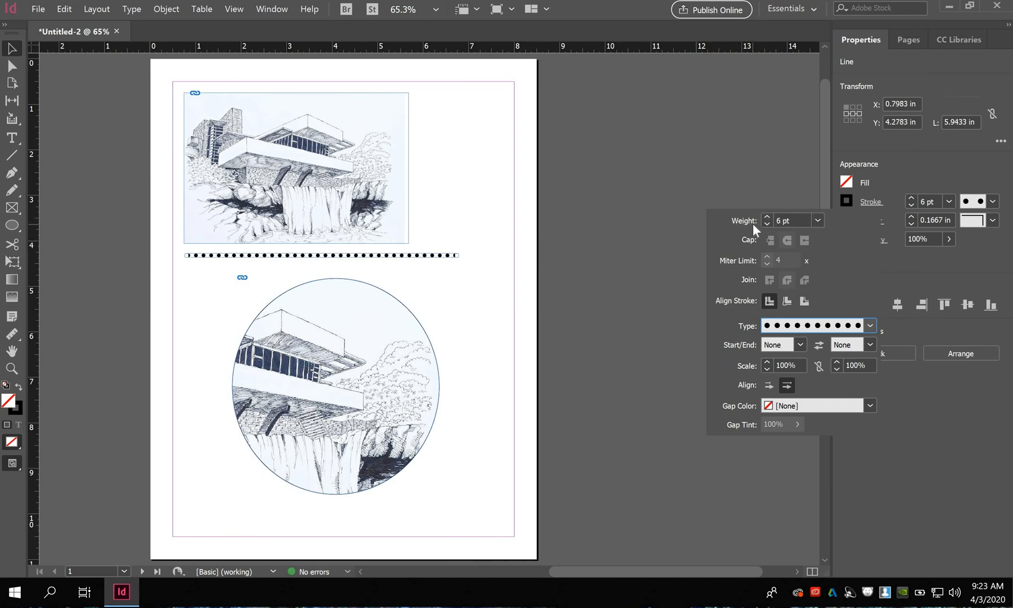
{"action": "left_click", "coordinate": [910, 166]}
{"action": "left_click", "coordinate": [910, 205]}
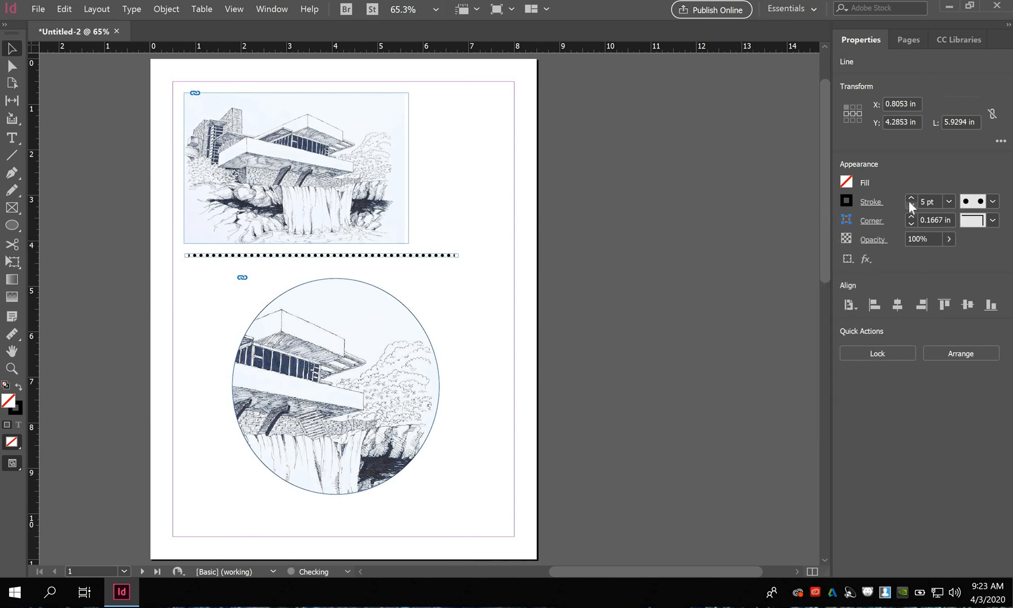
{"action": "left_click", "coordinate": [912, 197]}
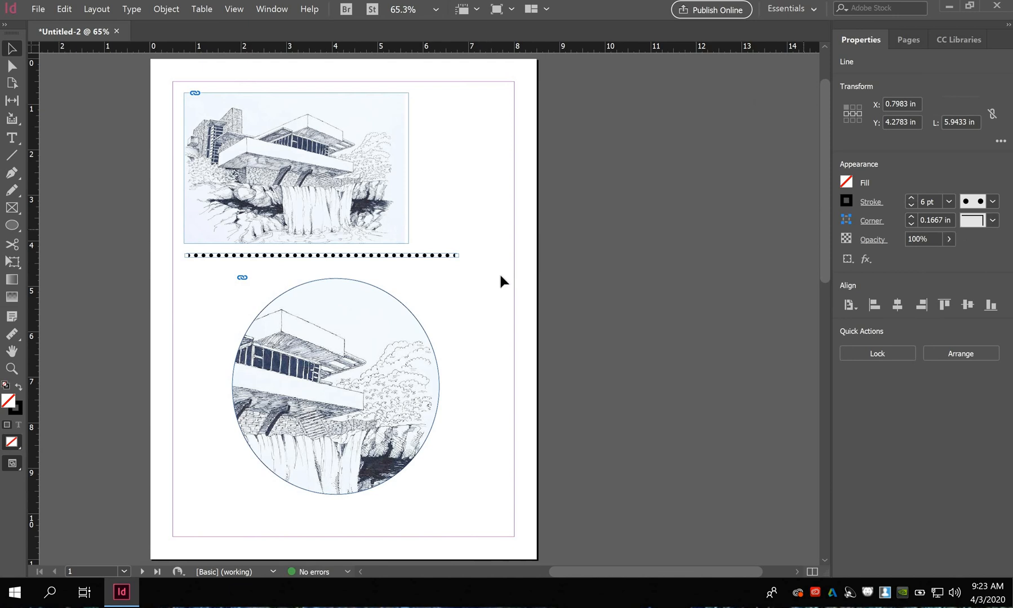
Step: Shorten the dotted line to about 4.88 in and place it along the lower edge of the rectangular sketch
{"action": "left_click", "coordinate": [451, 261]}
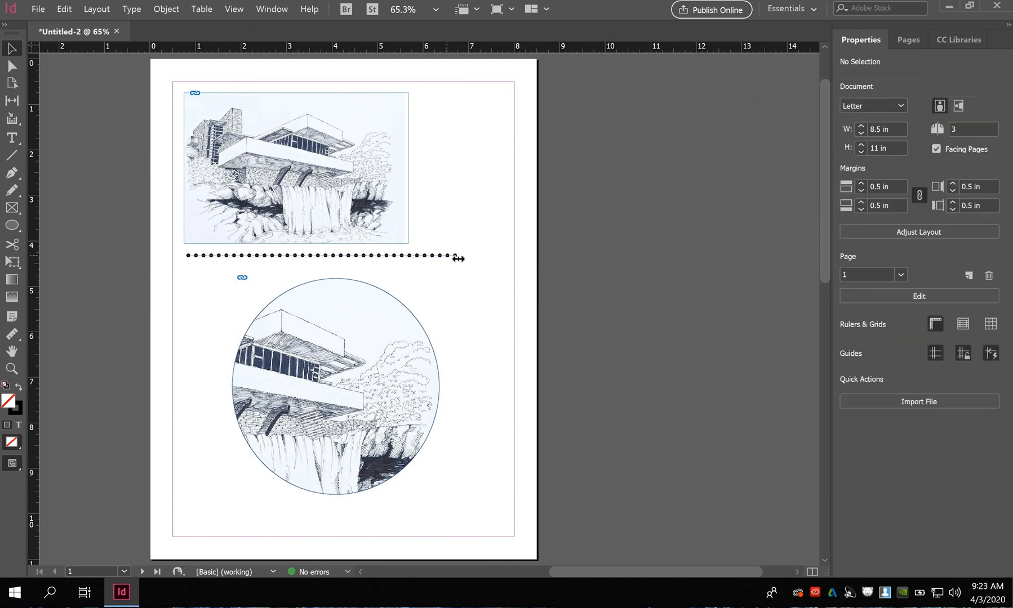
{"action": "left_click", "coordinate": [458, 257]}
{"action": "left_click_drag", "start_coordinate": [446, 256], "coordinate": [359, 247]}
{"action": "left_click", "coordinate": [429, 219]}
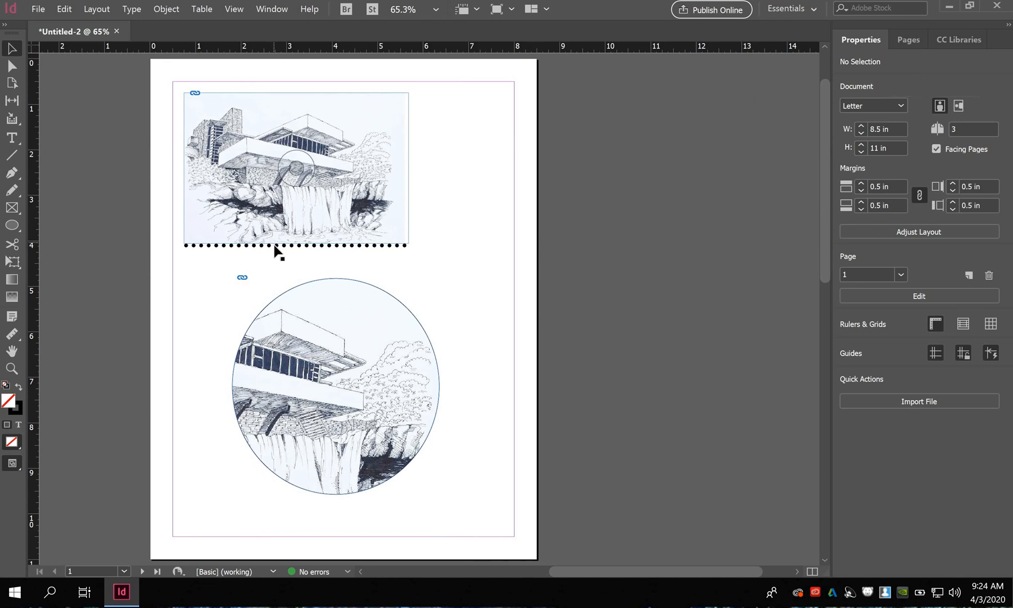
Step: Draw a vertical line about 3.35 in long along the rectangular sketch's left edge and style it as 6 pt Japanese Dots
{"action": "left_click", "coordinate": [12, 156]}
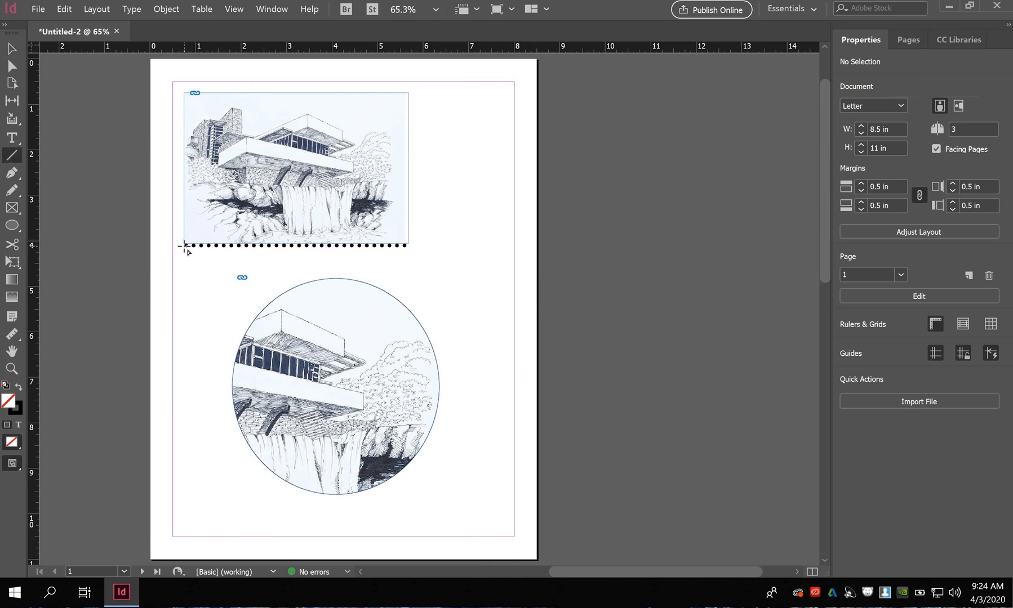
{"action": "mouse_move", "coordinate": [184, 246]}
{"action": "left_mouse_down"}
{"action": "mouse_move", "coordinate": [181, 82]}
{"action": "mouse_move", "coordinate": [178, 94]}
{"action": "mouse_move", "coordinate": [194, 94]}
{"action": "mouse_move", "coordinate": [185, 93]}
{"action": "left_mouse_up"}
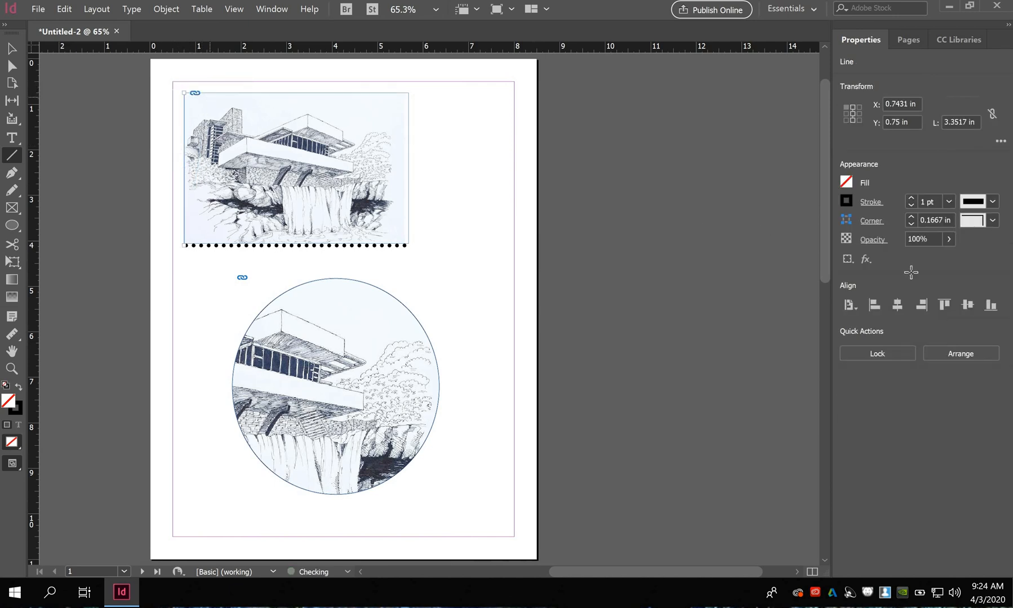
{"action": "left_click", "coordinate": [912, 197]}
{"action": "left_click", "coordinate": [912, 197]}
{"action": "left_click", "coordinate": [911, 197]}
{"action": "left_click", "coordinate": [911, 197]}
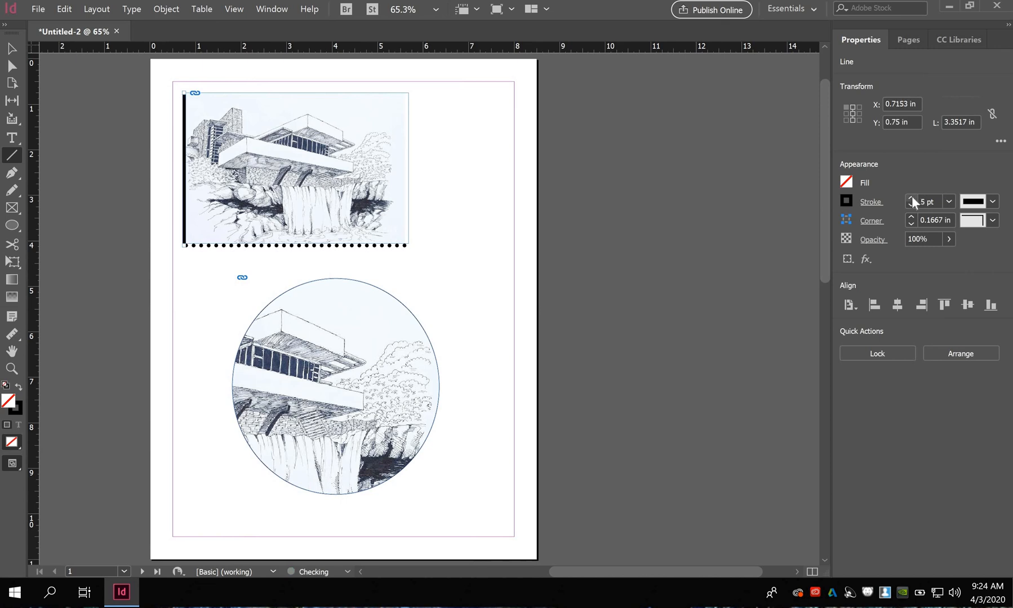
{"action": "left_click", "coordinate": [911, 197]}
{"action": "left_click", "coordinate": [992, 201]}
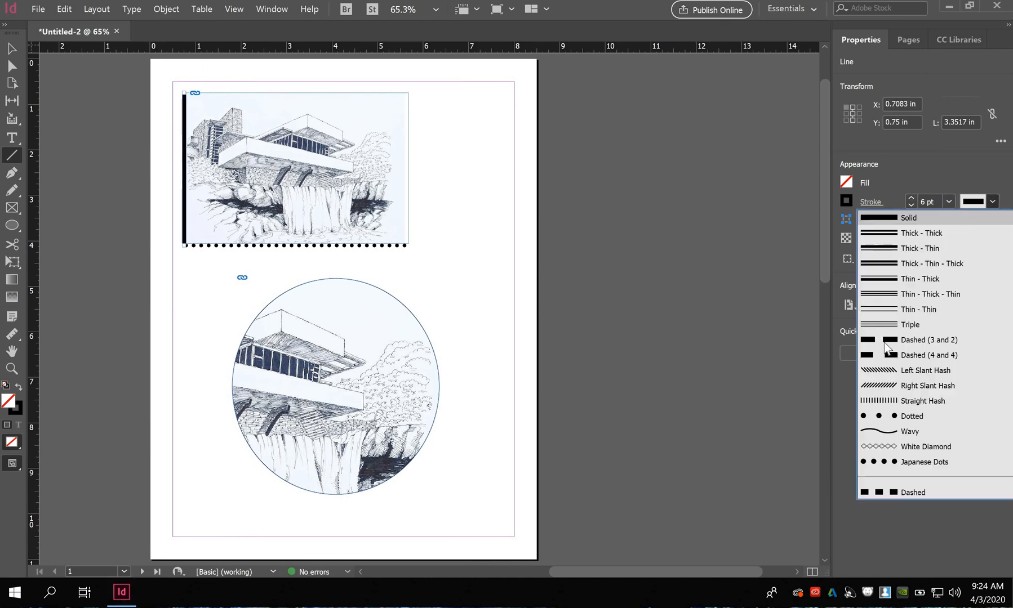
{"action": "left_click", "coordinate": [880, 463]}
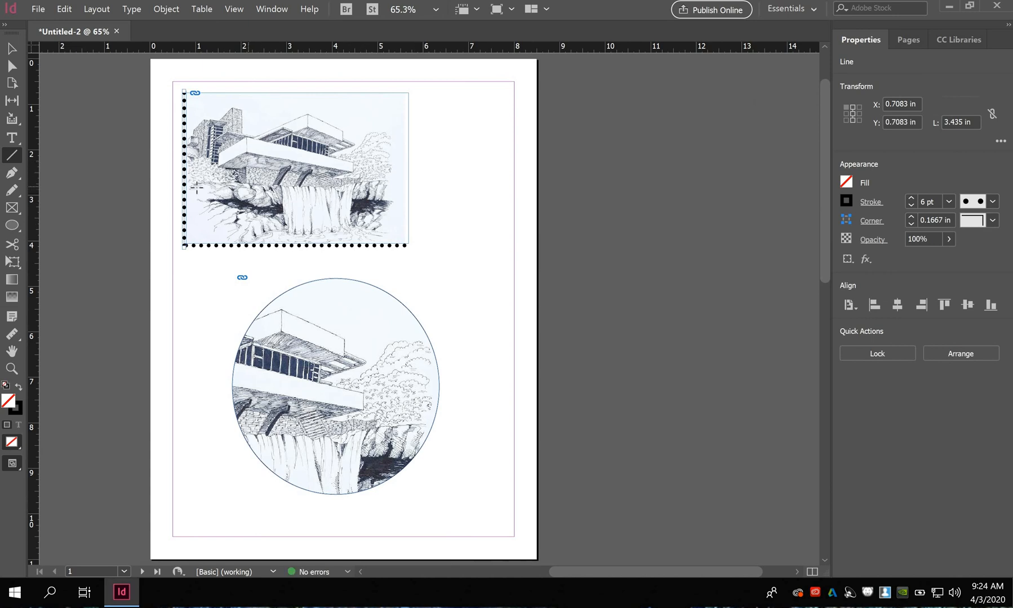
Step: Copy the vertical dotted line and place the duplicate along the rectangular sketch's right edge
{"action": "right_click", "coordinate": [186, 192]}
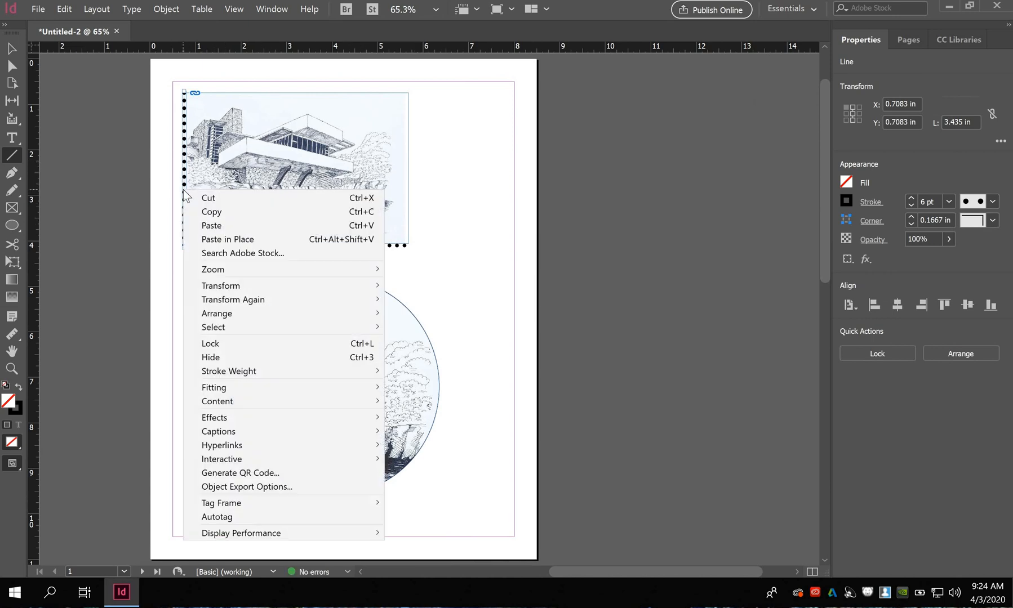
{"action": "left_click", "coordinate": [17, 48]}
{"action": "left_click", "coordinate": [11, 49]}
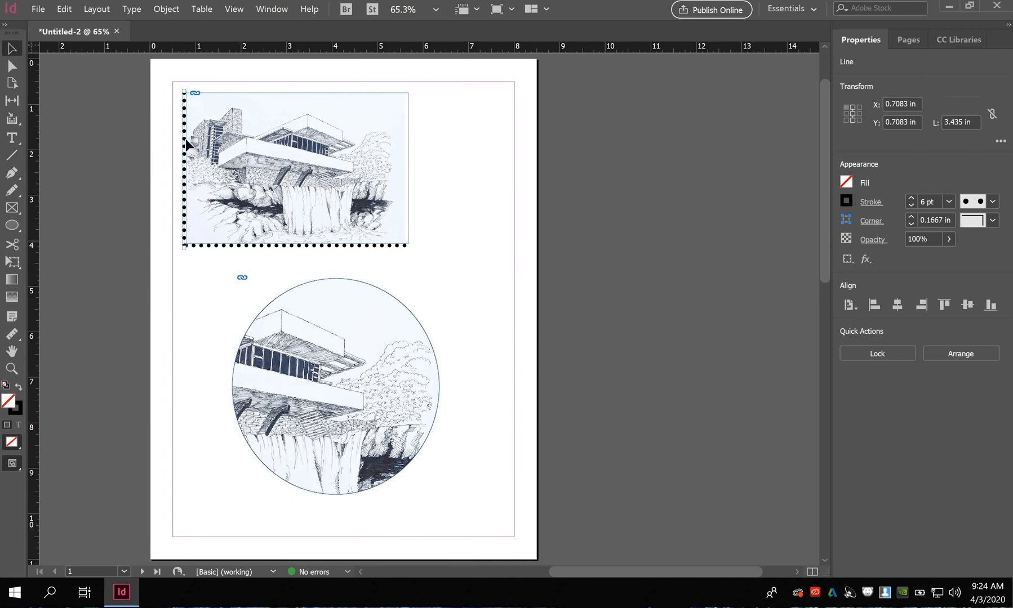
{"action": "right_click", "coordinate": [186, 150]}
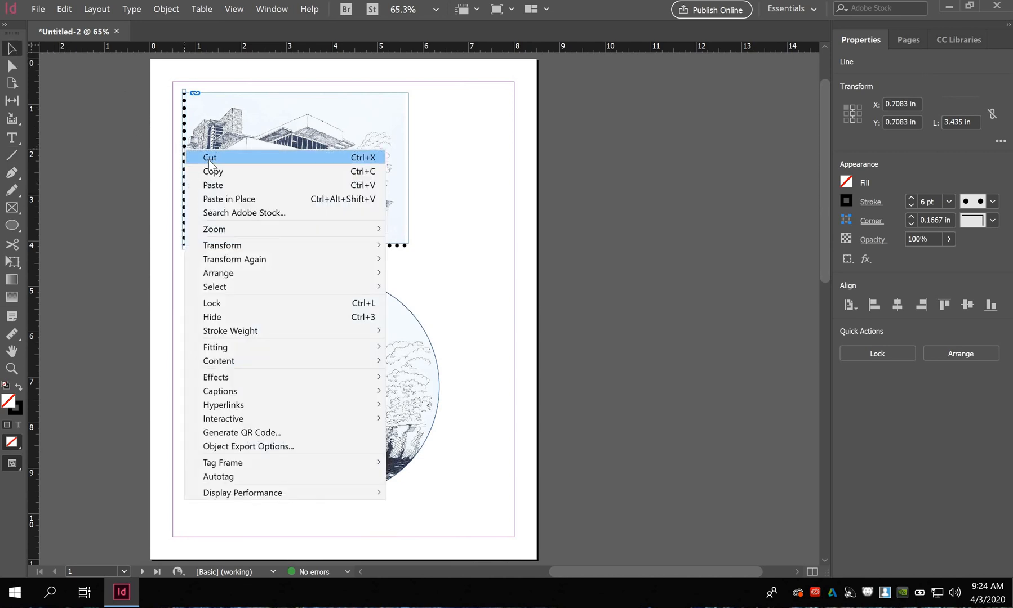
{"action": "right_click", "coordinate": [410, 166]}
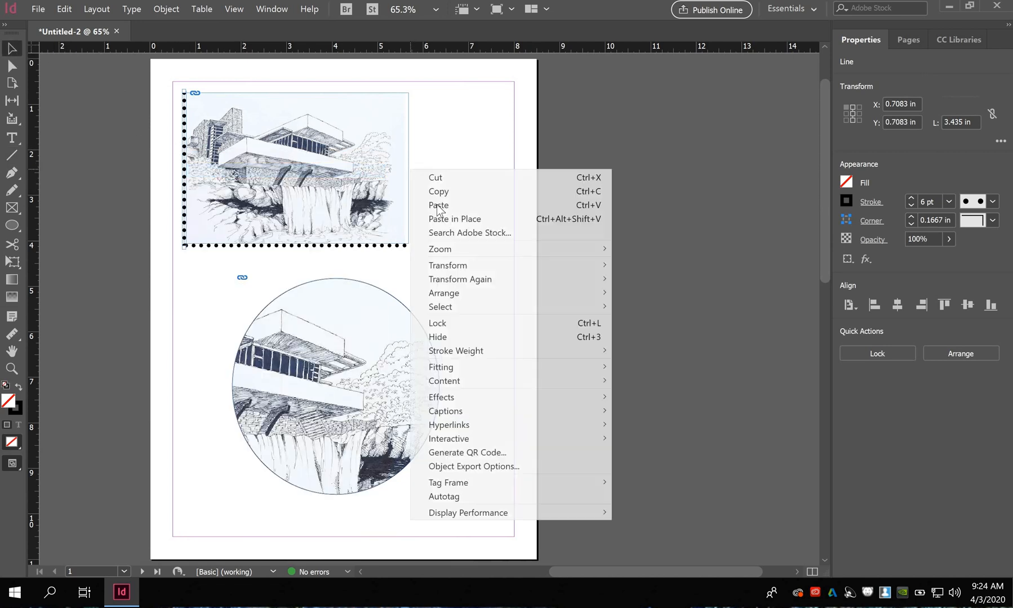
{"action": "left_click", "coordinate": [440, 205]}
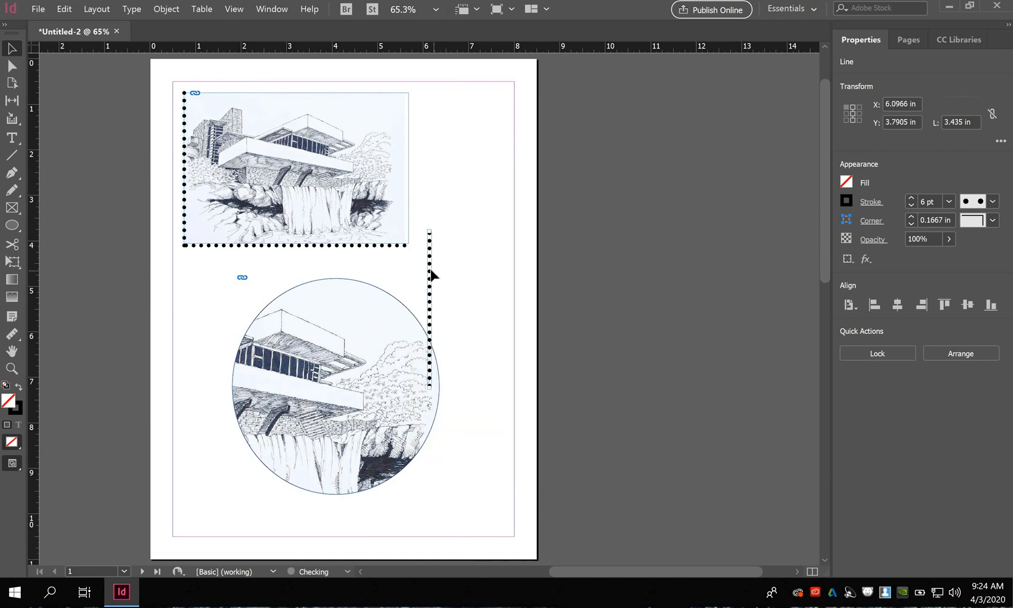
{"action": "left_click_drag", "start_coordinate": [430, 270], "coordinate": [410, 133]}
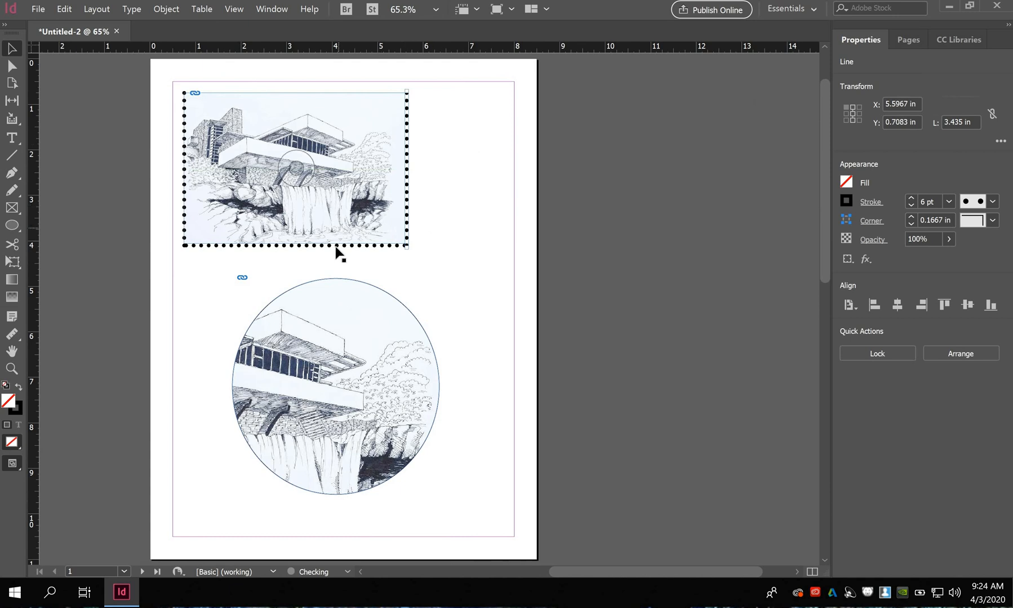
Step: Duplicate the dotted line under the rectangular sketch and place the copy along the sketch's upper edge to complete the border
{"action": "left_click", "coordinate": [331, 246]}
{"action": "right_click", "coordinate": [331, 245]}
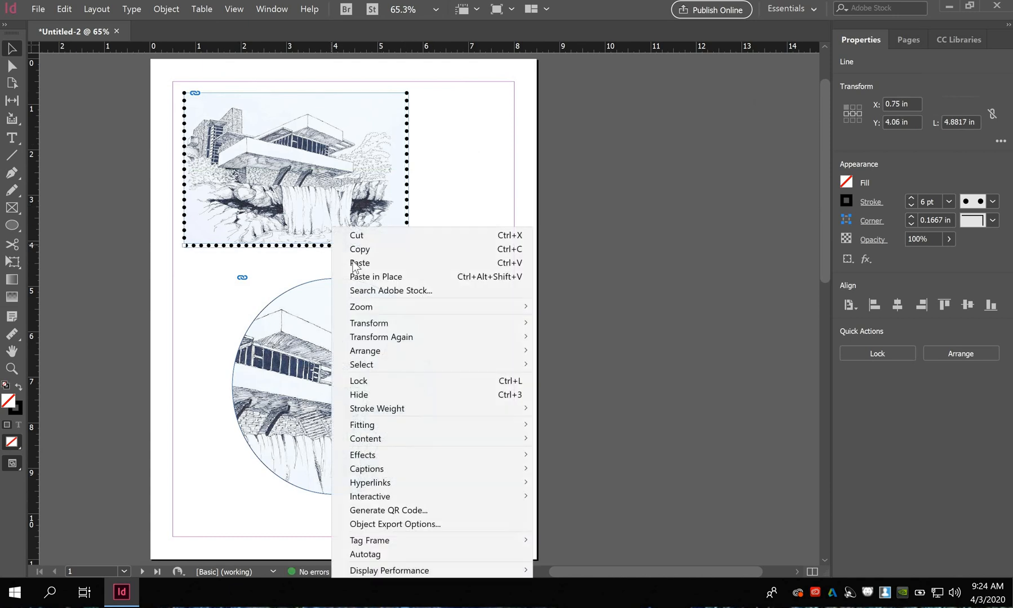
{"action": "left_click", "coordinate": [338, 249]}
{"action": "right_click", "coordinate": [334, 256]}
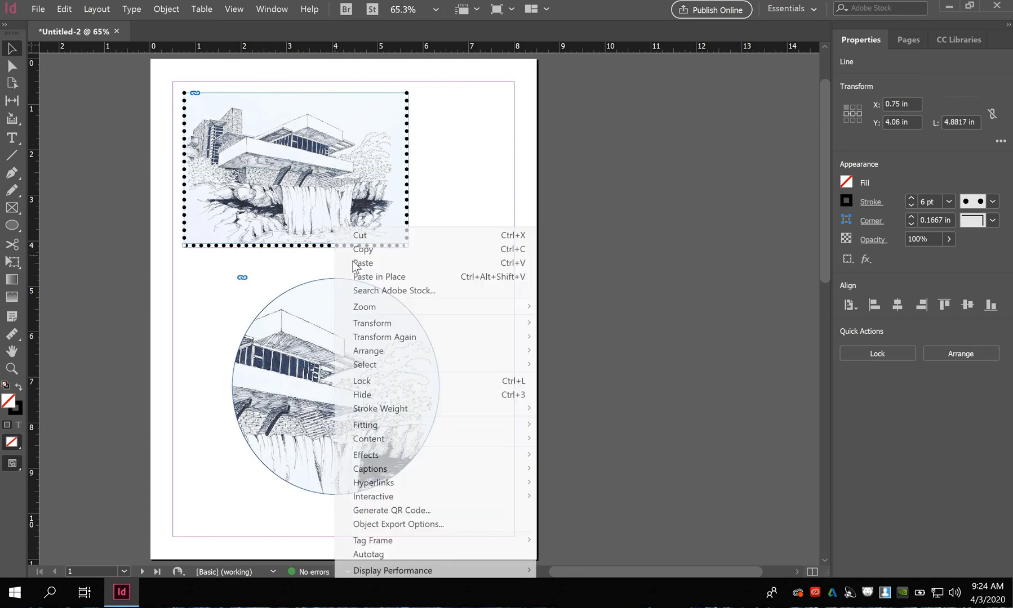
{"action": "left_click", "coordinate": [369, 263]}
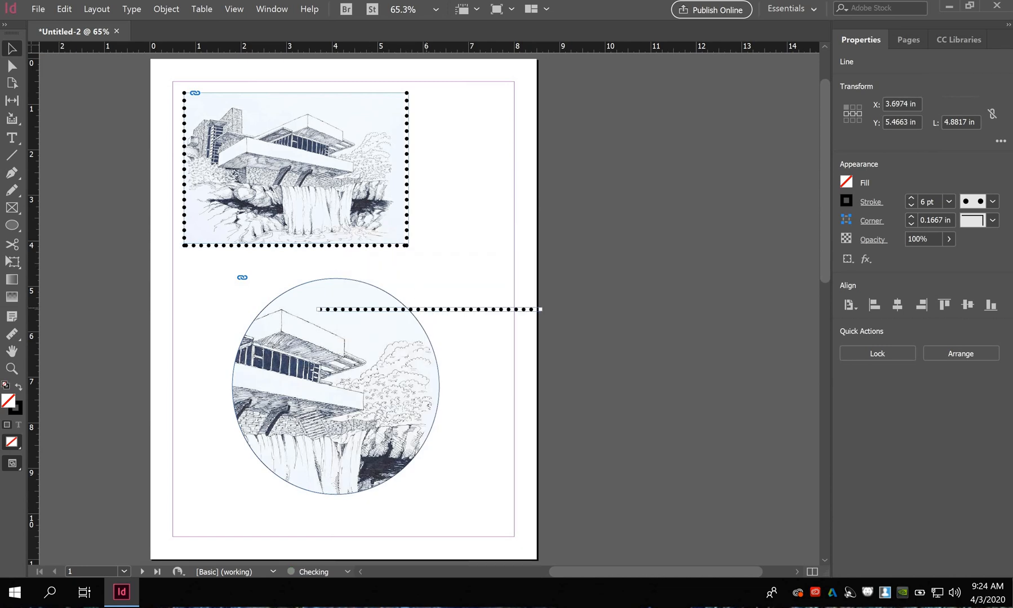
{"action": "left_click_drag", "start_coordinate": [429, 309], "coordinate": [293, 95]}
{"action": "left_click", "coordinate": [443, 141]}
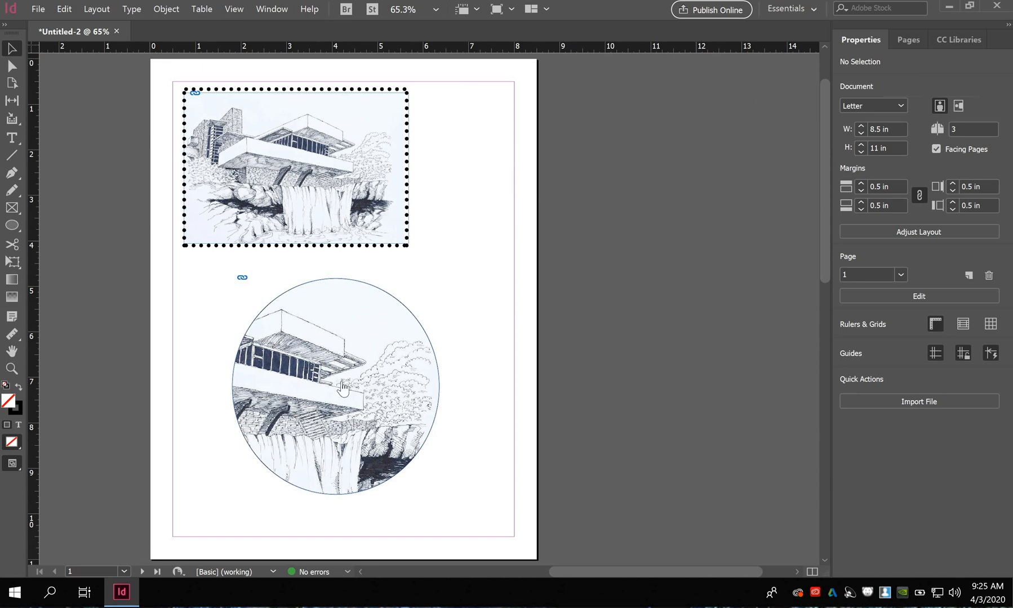
Step: Reposition the sketch inside the circular frame slightly to the right without moving the frame, and deselect it
{"action": "mouse_move", "coordinate": [373, 383]}
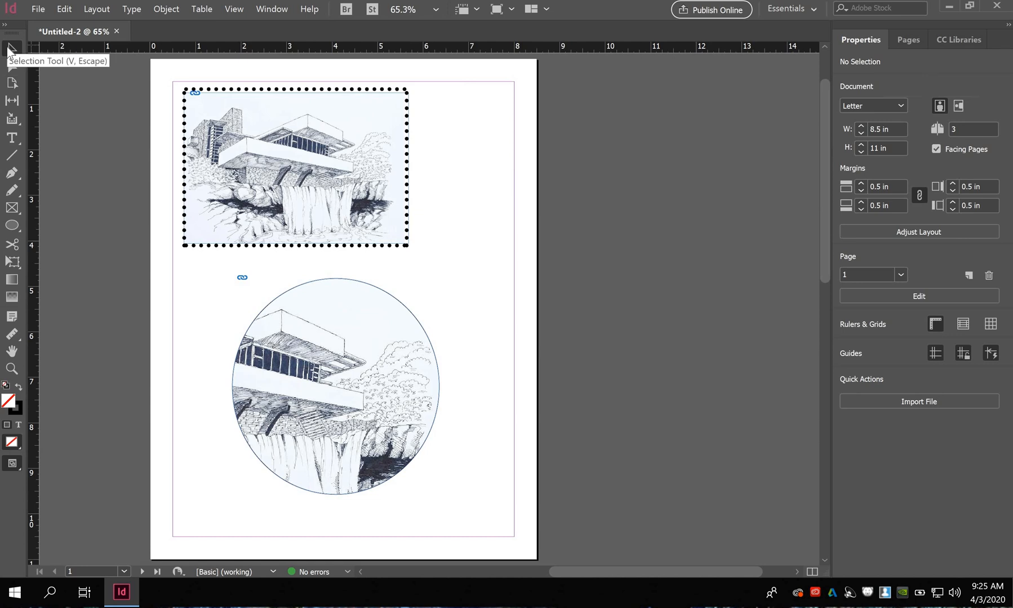
{"action": "mouse_move", "coordinate": [331, 388]}
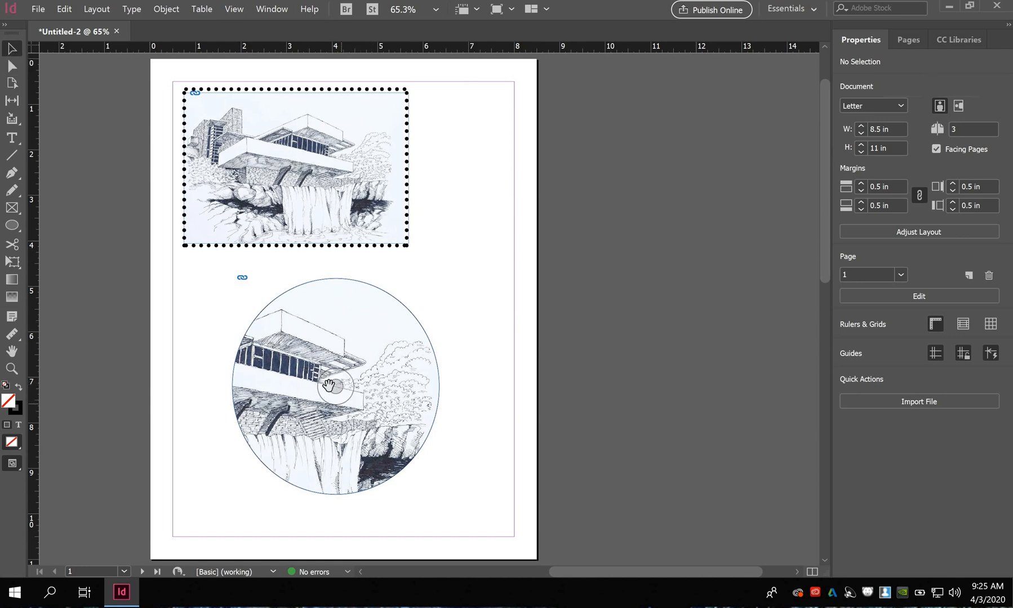
{"action": "left_click", "coordinate": [334, 386]}
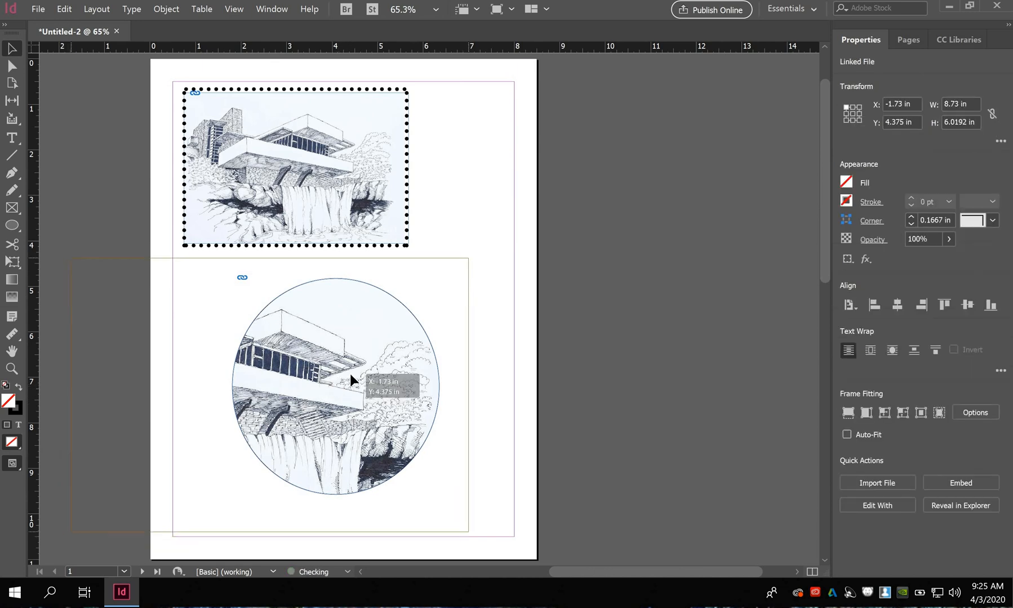
{"action": "left_click_drag", "start_coordinate": [337, 388], "coordinate": [354, 418]}
{"action": "key", "text": "ctrl+shift+a"}
{"action": "key", "text": "ctrl+shift+a"}
{"action": "left_click_drag", "start_coordinate": [340, 377], "coordinate": [263, 389]}
{"action": "key", "text": "ctrl+shift+a"}
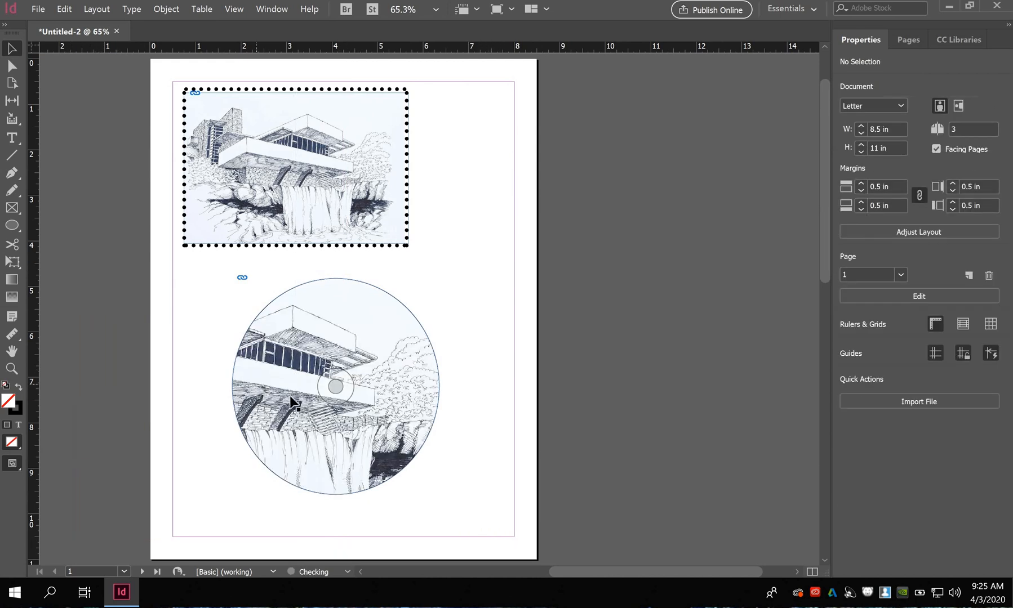
{"action": "left_click_drag", "start_coordinate": [335, 386], "coordinate": [337, 391]}
{"action": "key", "text": "ctrl+shift+a"}
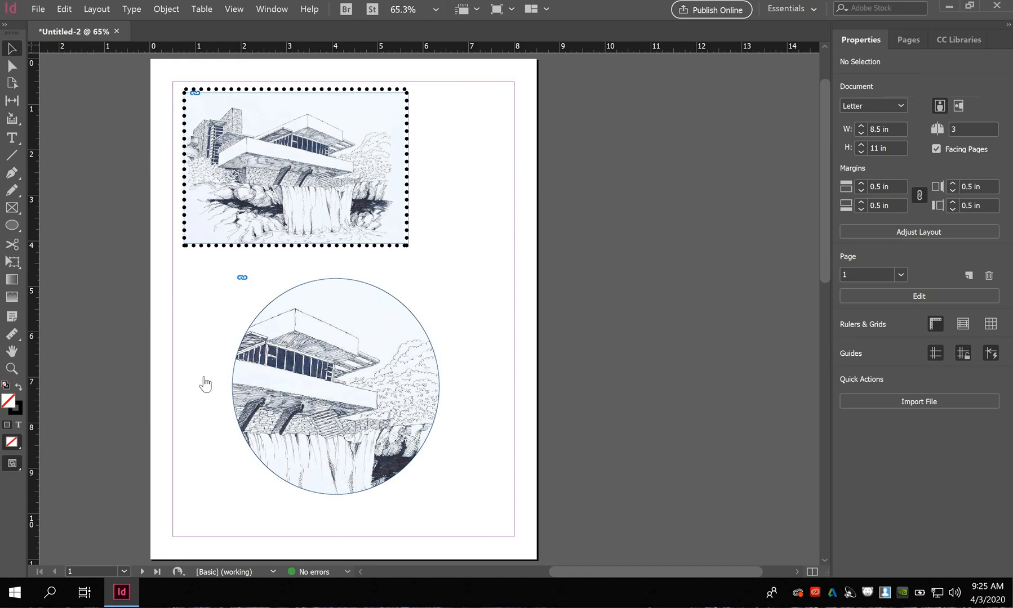
Step: Draw an ellipse about 4.93 by 5.47 in overlapping the lower right of the circular picture
{"action": "left_click", "coordinate": [13, 226]}
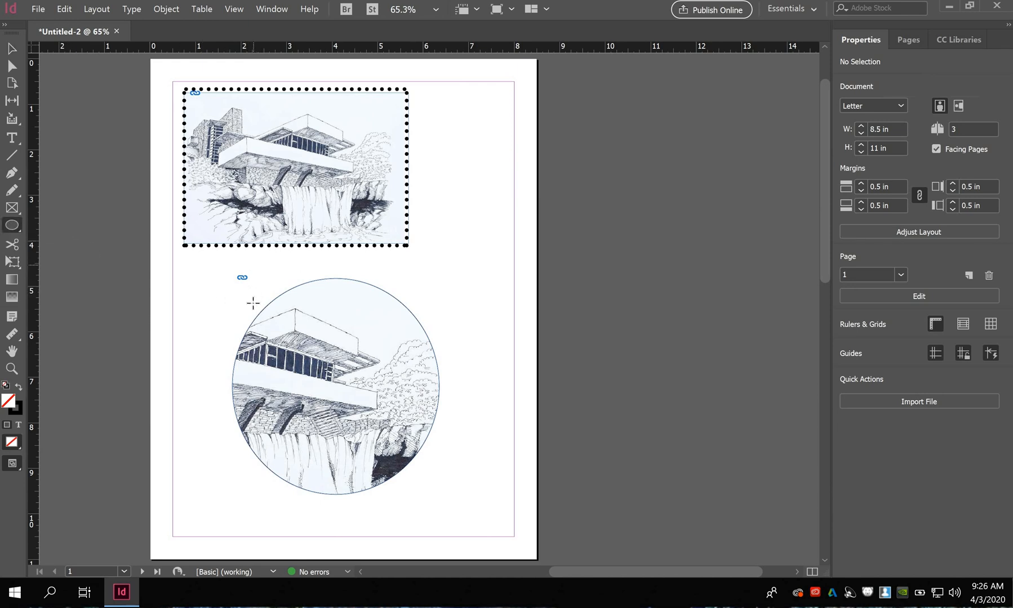
{"action": "left_click_drag", "start_coordinate": [252, 302], "coordinate": [477, 520]}
{"action": "left_click_drag", "start_coordinate": [459, 454], "coordinate": [455, 444]}
{"action": "key", "text": "ctrl+z"}
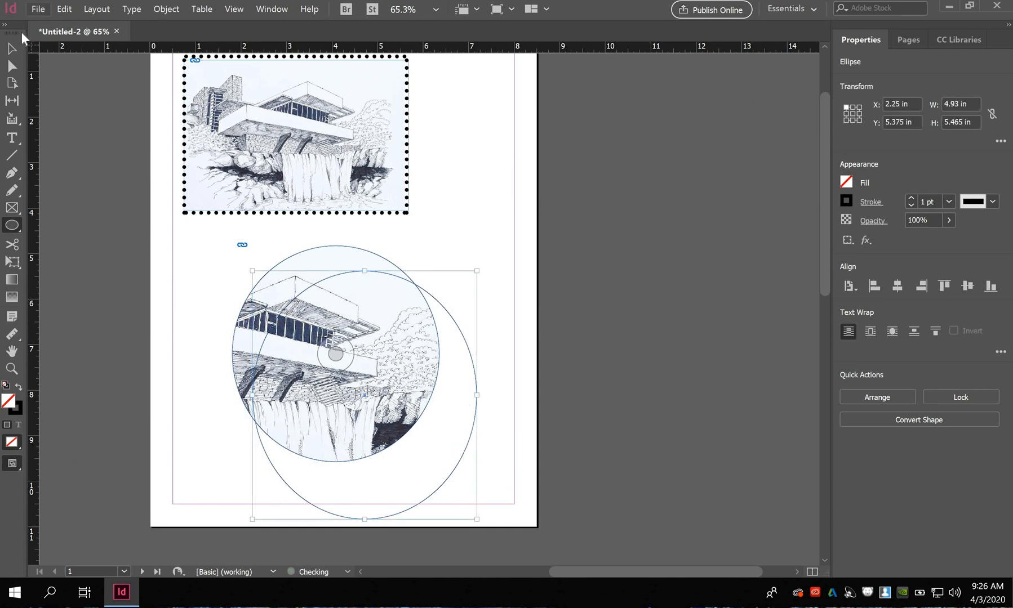
Step: Select the circular picture together with the ellipse and move both slightly up and to the left on the page
{"action": "left_click", "coordinate": [9, 47]}
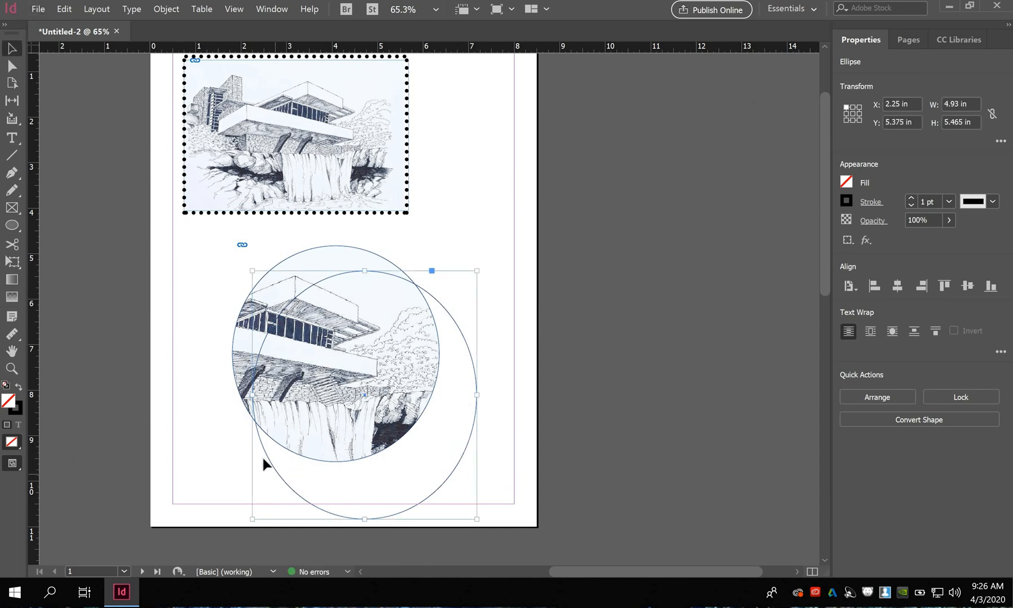
{"action": "left_click_drag", "start_coordinate": [236, 422], "coordinate": [263, 452]}
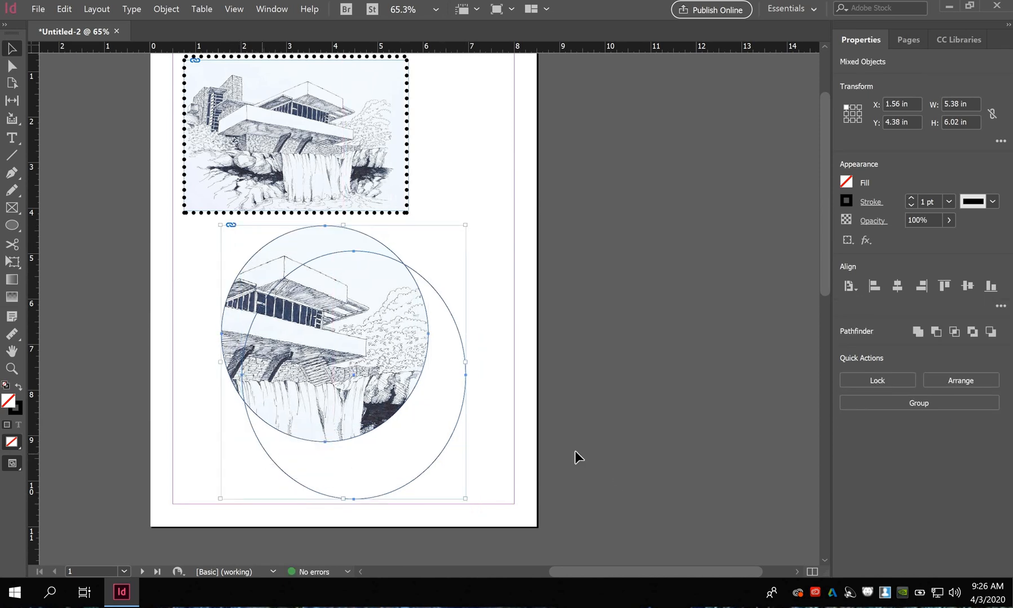
{"action": "left_click", "coordinate": [448, 437]}
Step: Move the ellipse so that it surrounds the circular picture and shares its center
{"action": "left_click", "coordinate": [452, 434]}
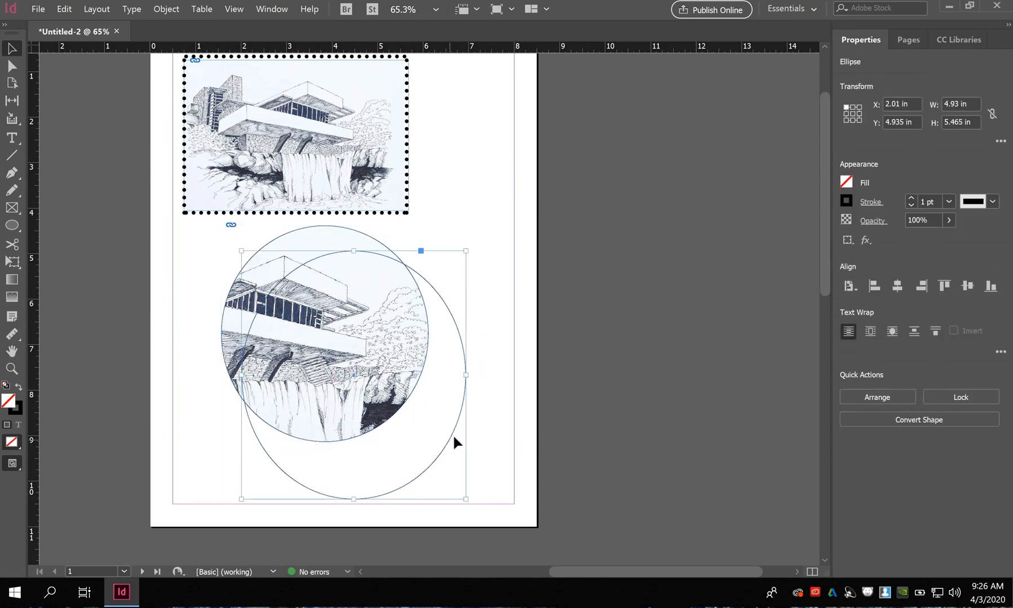
{"action": "left_click_drag", "start_coordinate": [451, 434], "coordinate": [417, 387]}
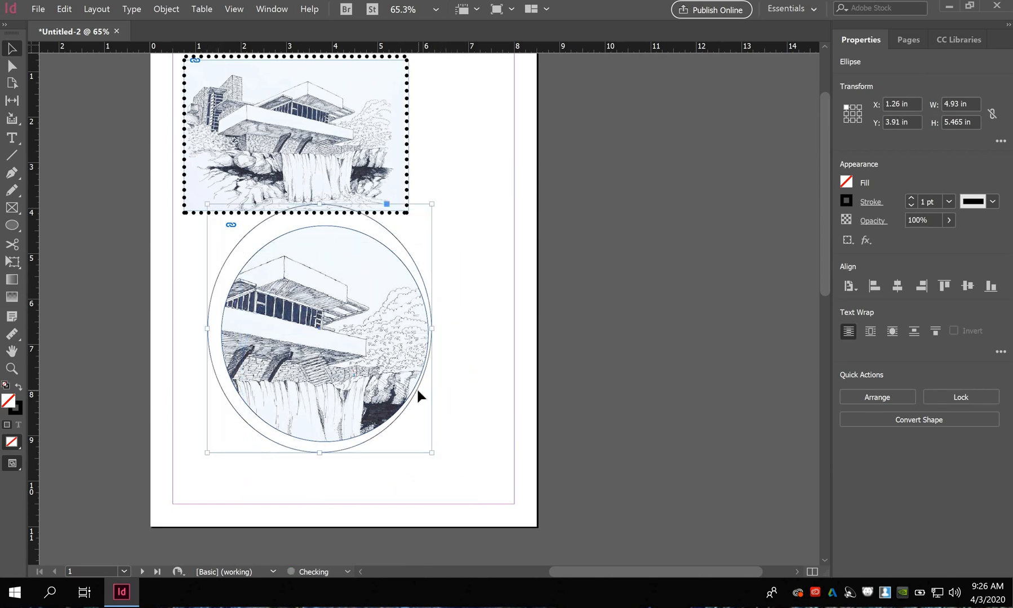
{"action": "left_click", "coordinate": [221, 253]}
{"action": "left_click_drag", "start_coordinate": [227, 258], "coordinate": [232, 263]}
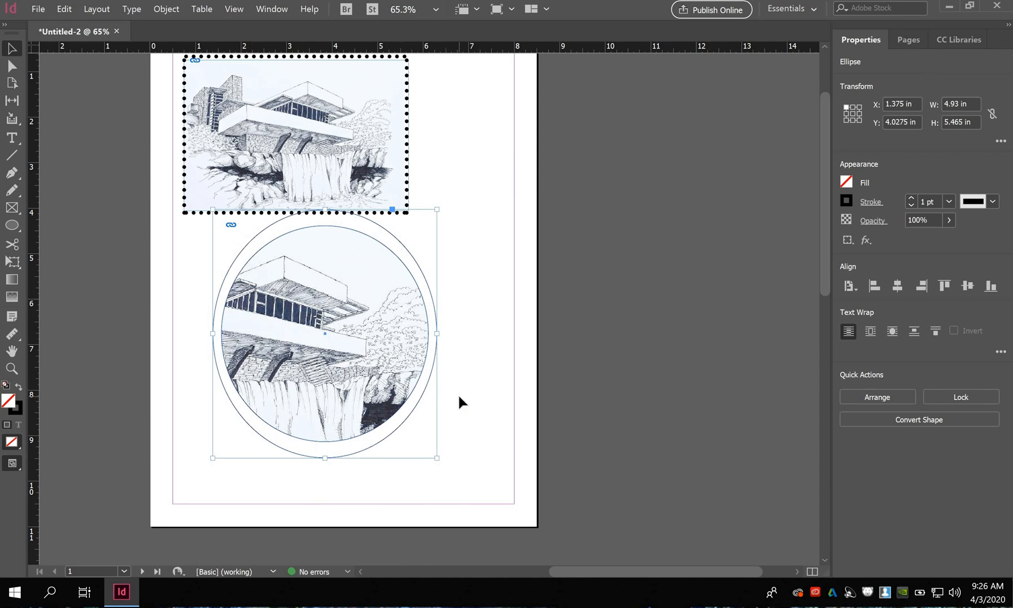
Step: Select the circular picture together with its surrounding ellipse, move both down to about X 1.52 in, Y 4.54 in, and deselect them
{"action": "left_click", "coordinate": [463, 459]}
{"action": "left_click_drag", "start_coordinate": [228, 326], "coordinate": [183, 236]}
{"action": "left_click_drag", "start_coordinate": [300, 283], "coordinate": [306, 307]}
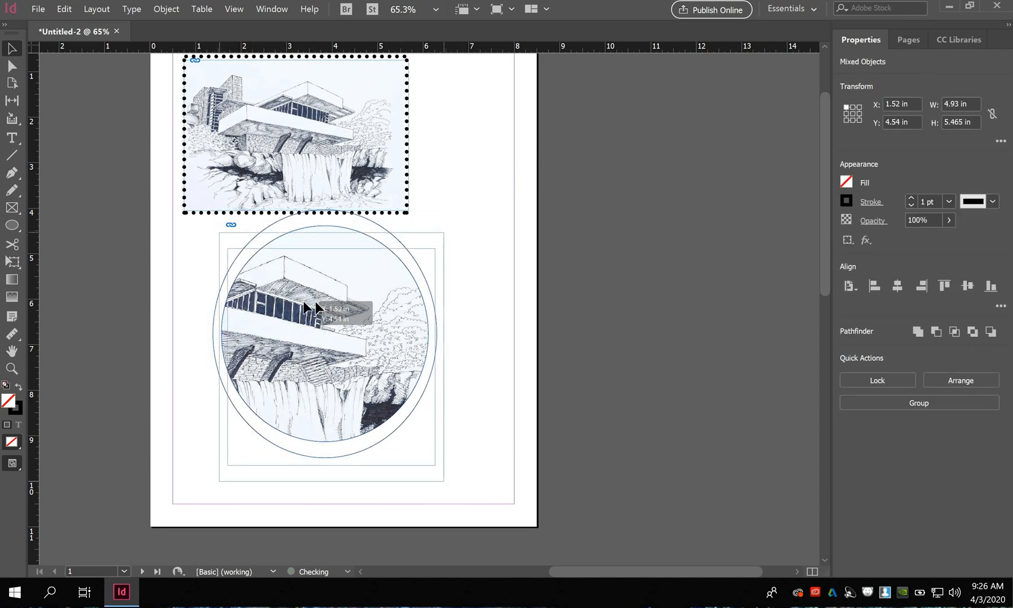
{"action": "left_click", "coordinate": [468, 257]}
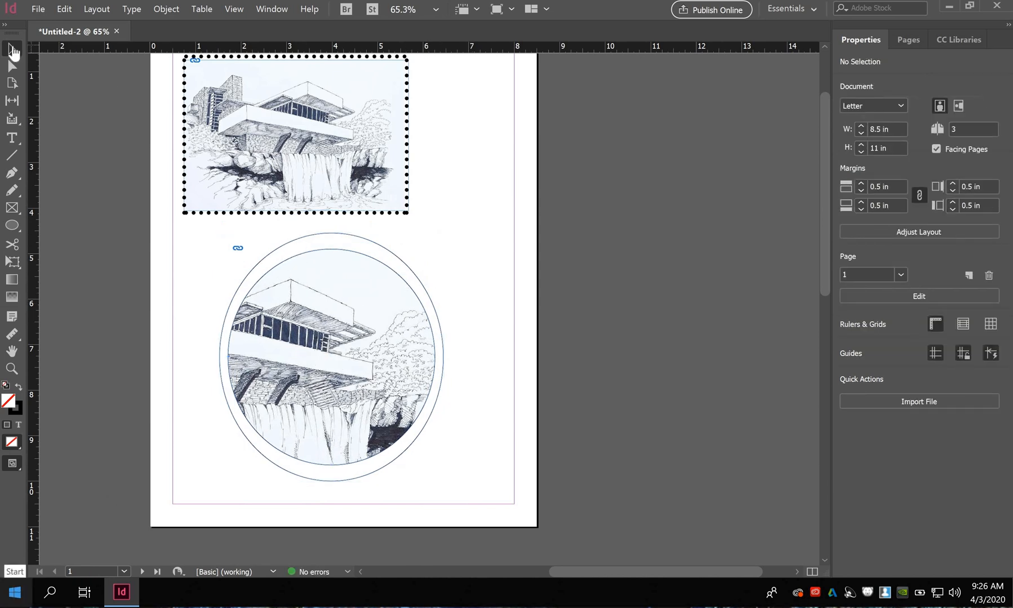
Step: Fill the outer ellipse around the circular picture with a radial white-to-black gradient
{"action": "left_click", "coordinate": [331, 233]}
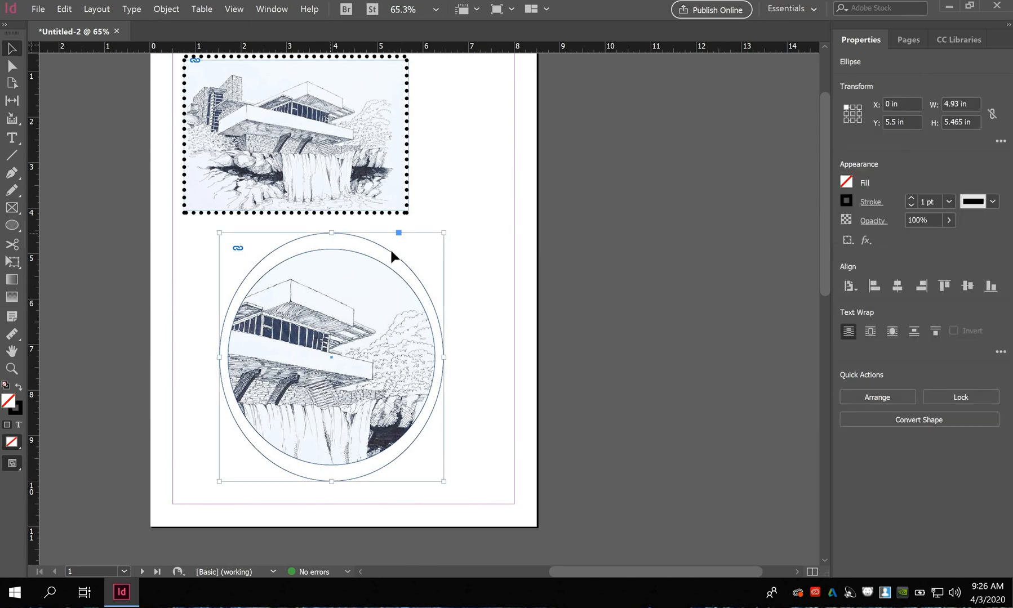
{"action": "left_click", "coordinate": [846, 184]}
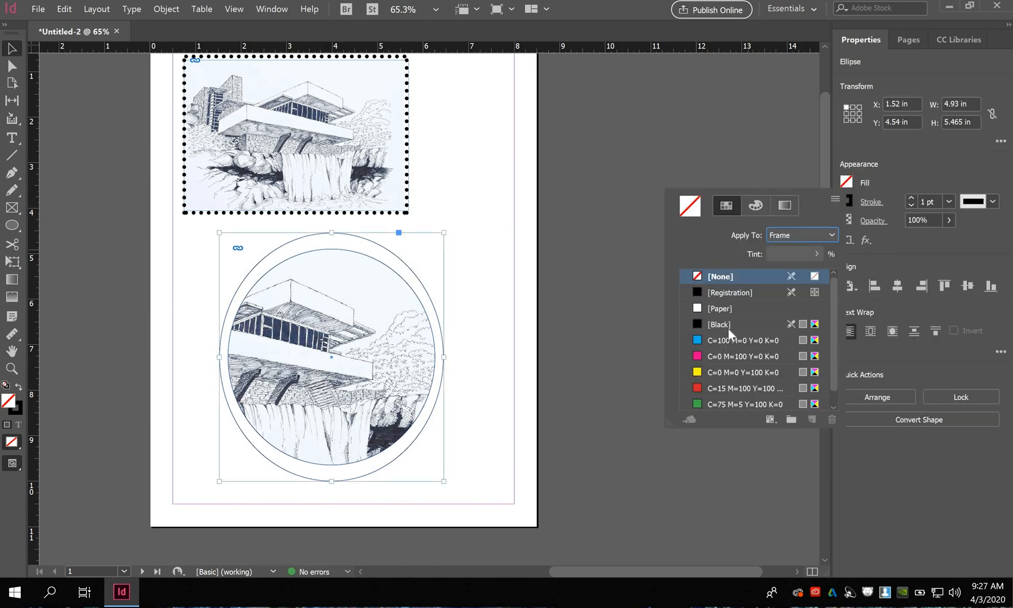
{"action": "left_click", "coordinate": [781, 207]}
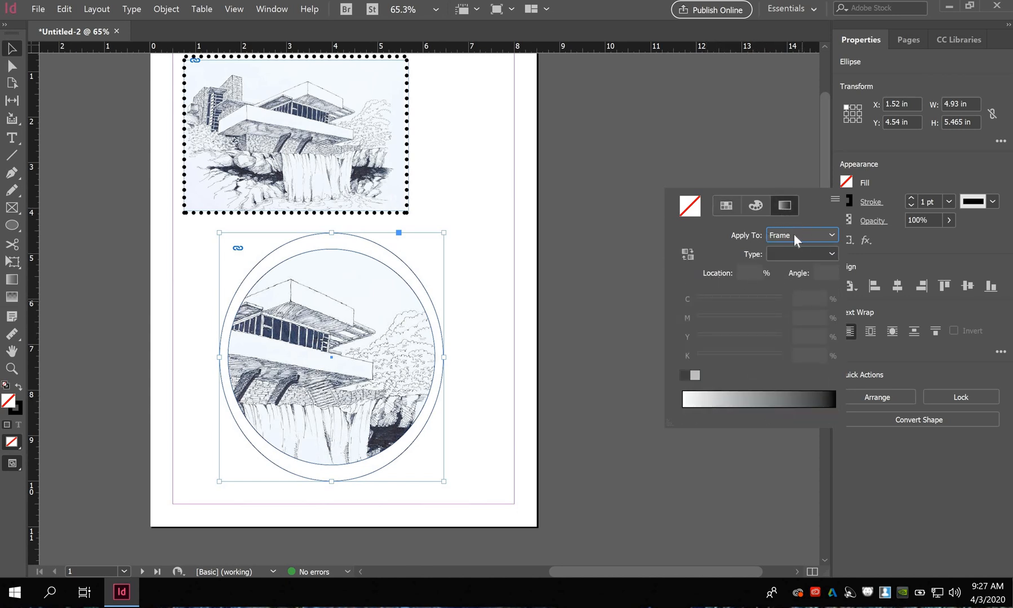
{"action": "left_click", "coordinate": [731, 396]}
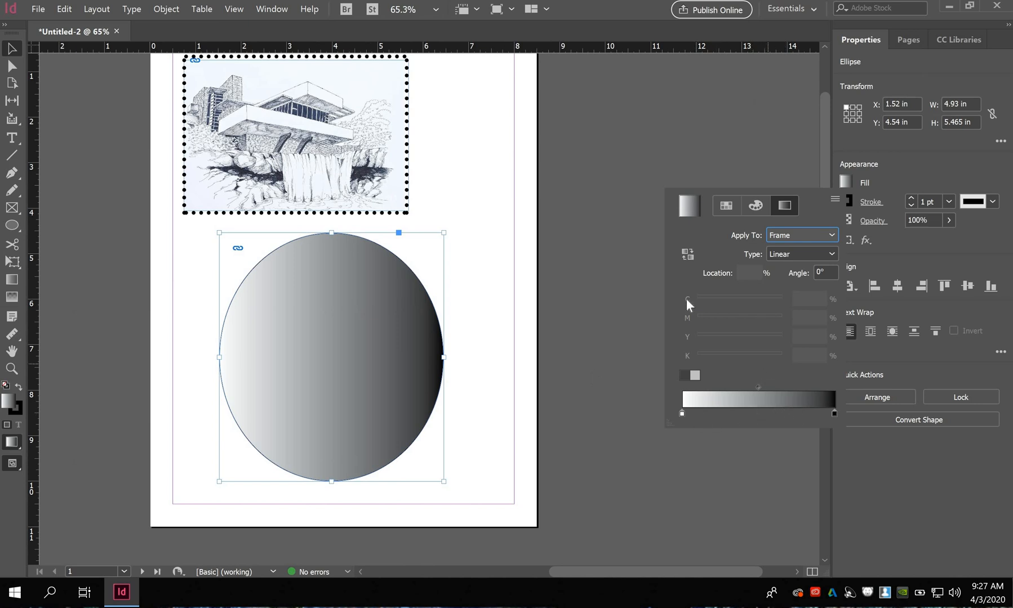
{"action": "left_click", "coordinate": [783, 253]}
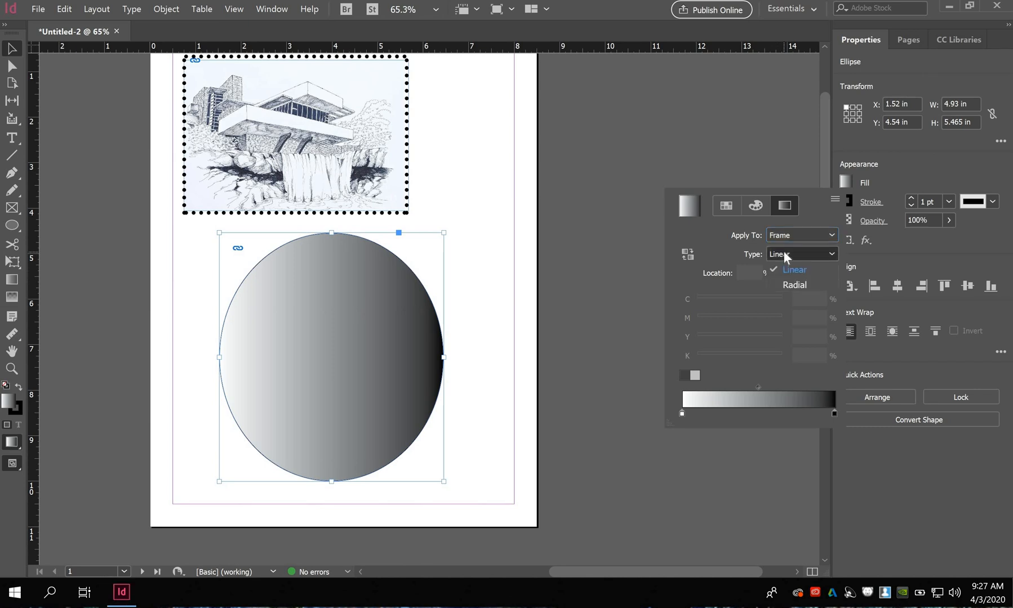
{"action": "left_click", "coordinate": [794, 285]}
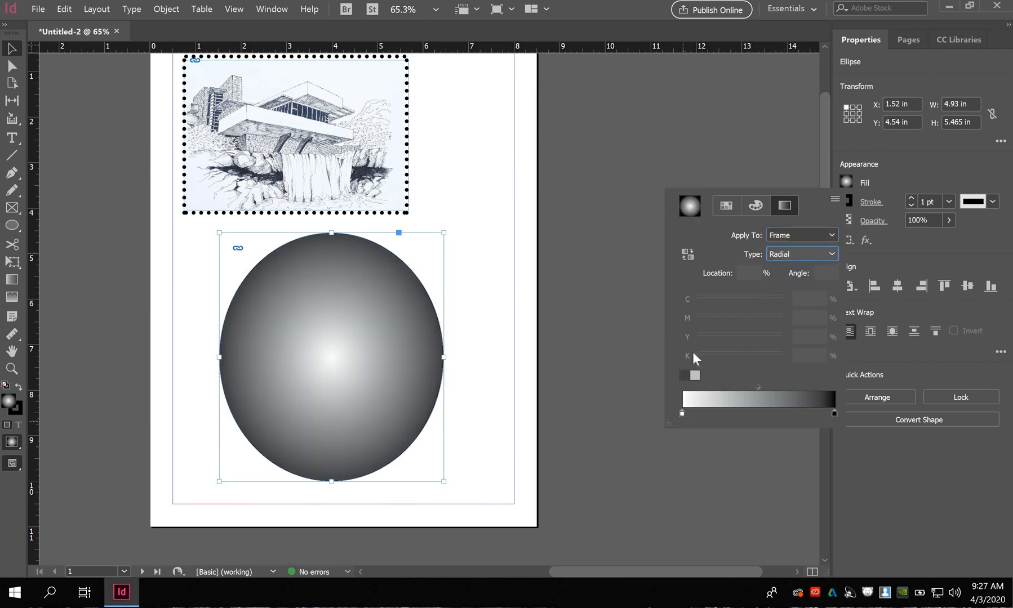
Step: Recolor the gradient's black stop to a muted blue with cyan 29% and black 42%
{"action": "left_click", "coordinate": [833, 414]}
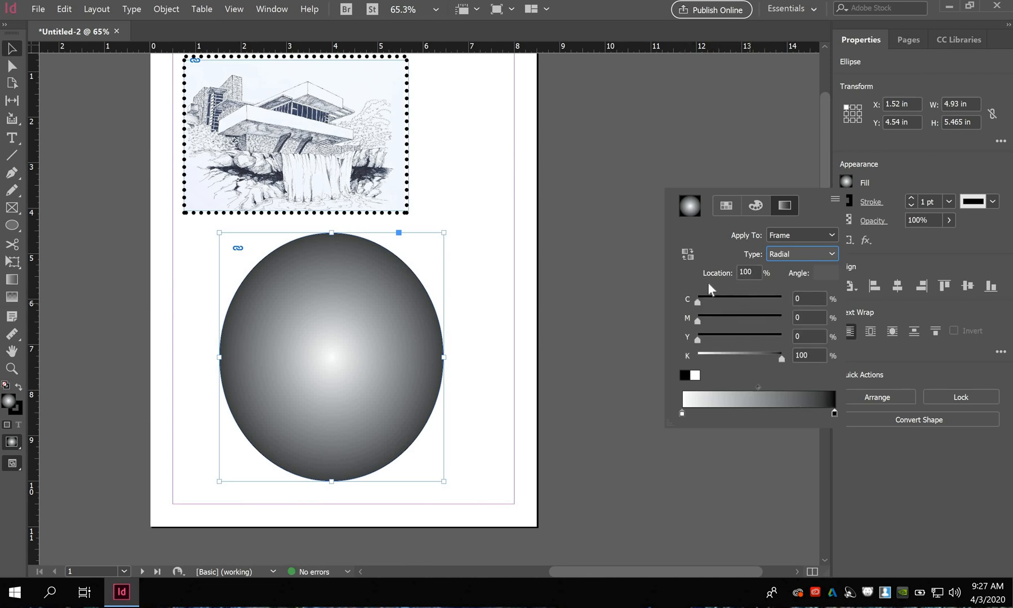
{"action": "left_click", "coordinate": [682, 414]}
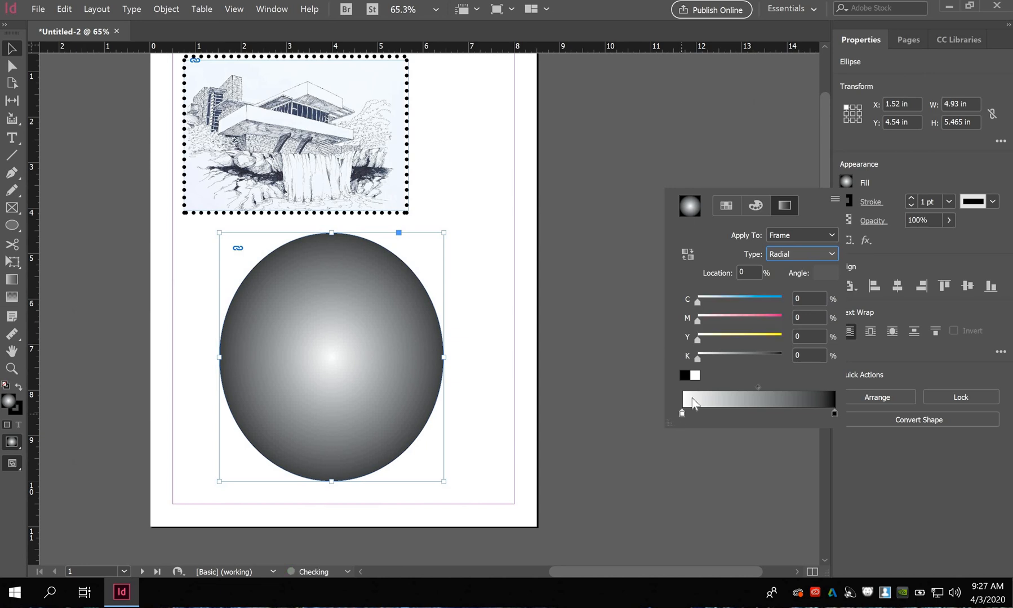
{"action": "left_click", "coordinate": [835, 414]}
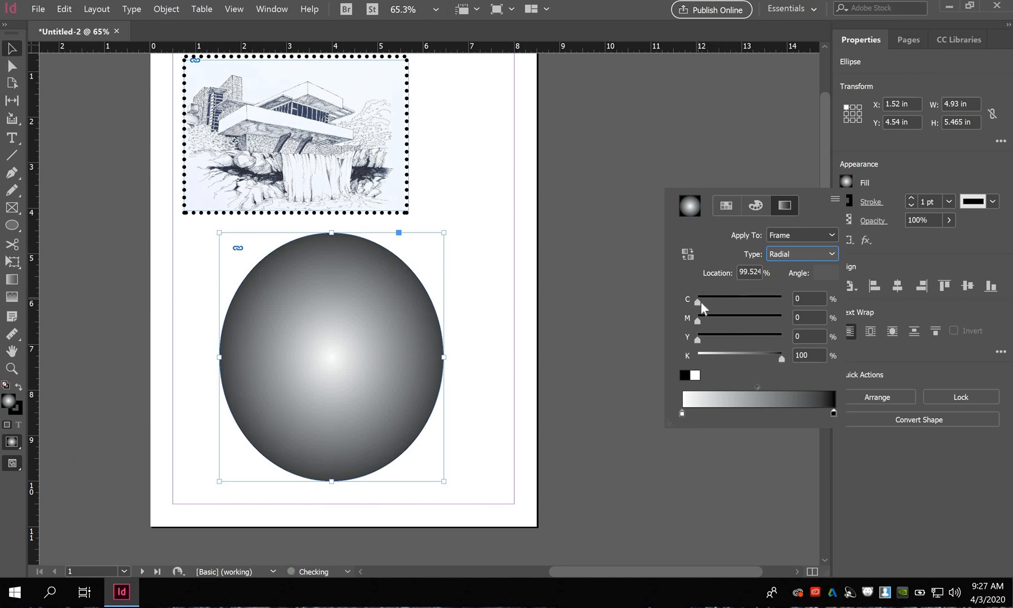
{"action": "left_click_drag", "start_coordinate": [701, 301], "coordinate": [719, 302]}
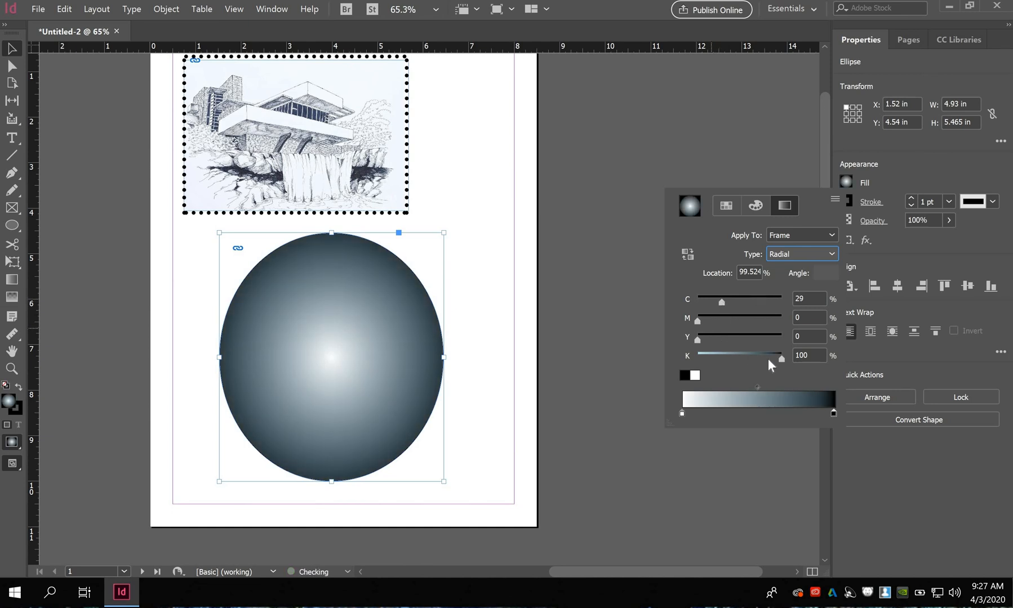
{"action": "left_click_drag", "start_coordinate": [779, 359], "coordinate": [733, 359]}
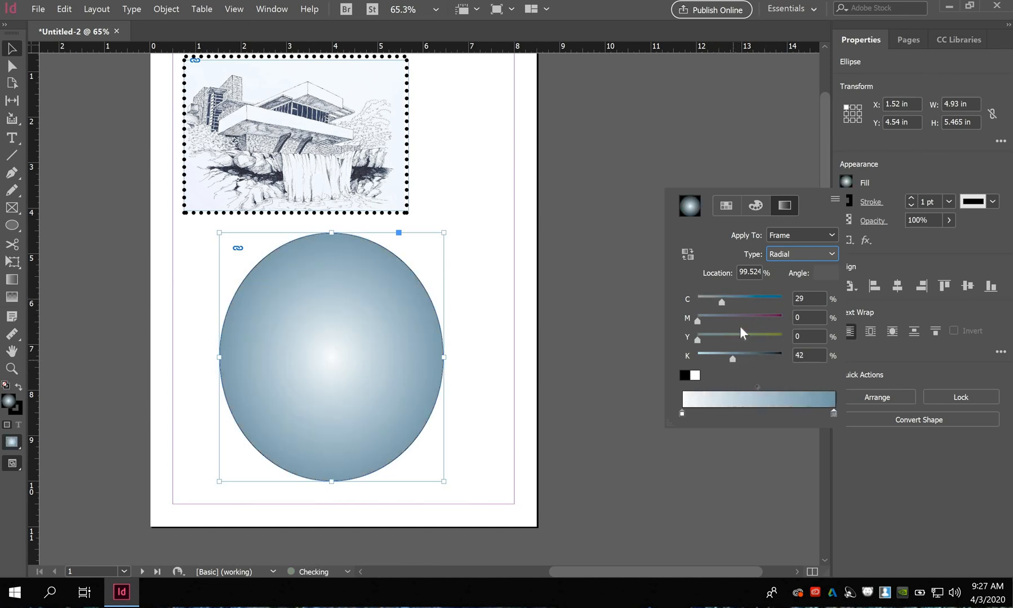
{"action": "left_click", "coordinate": [402, 312]}
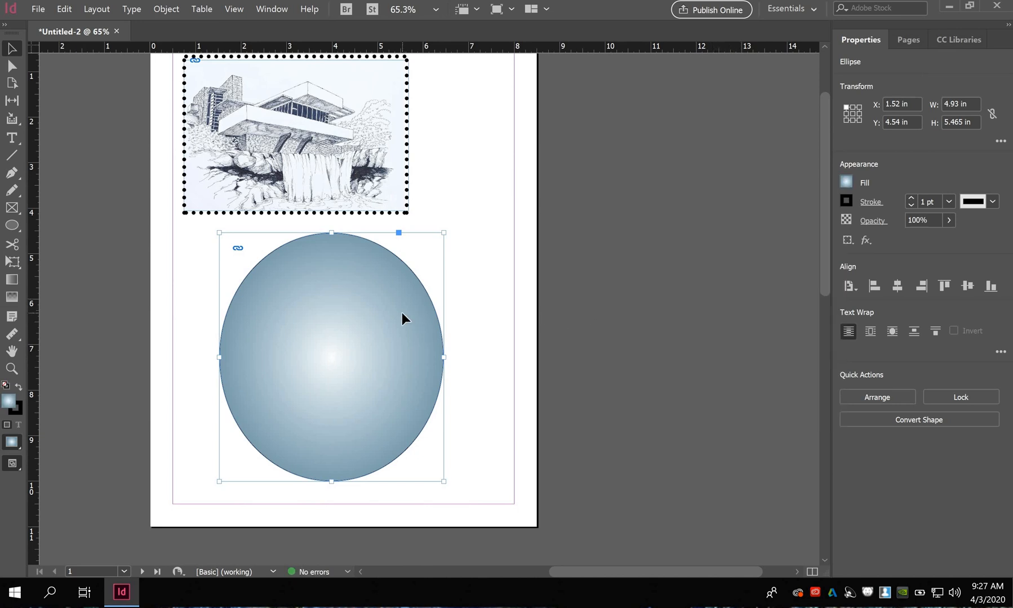
Step: Send the gradient-filled ellipse to the back, behind the circular picture
{"action": "right_click", "coordinate": [355, 330]}
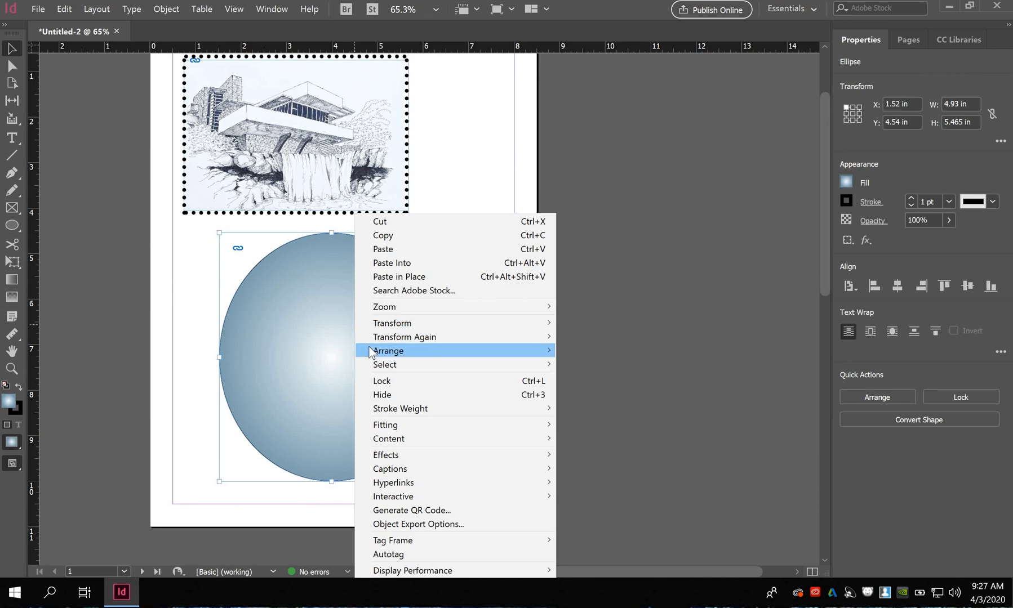
{"action": "mouse_move", "coordinate": [371, 352]}
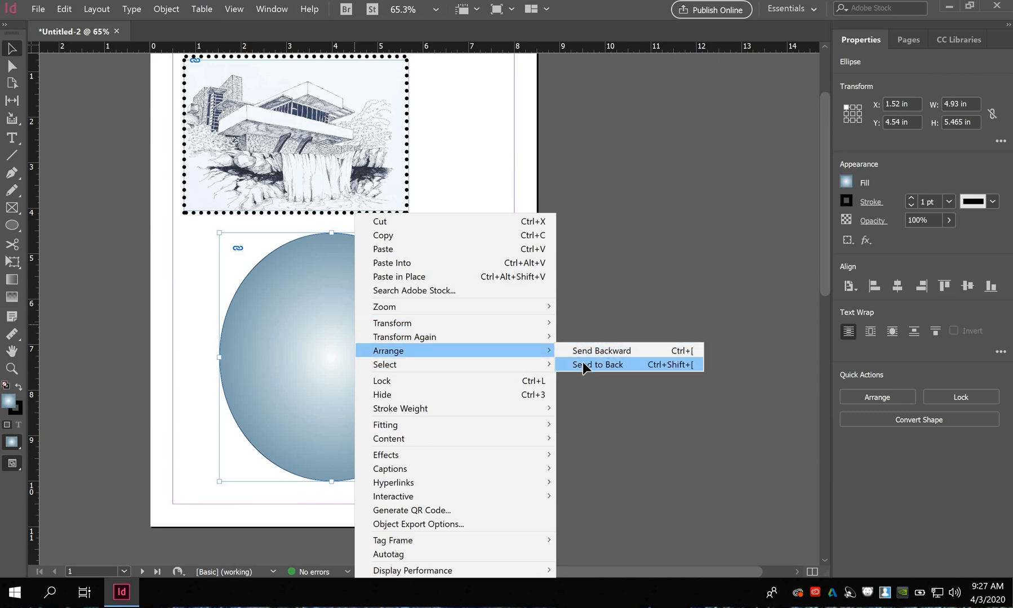
{"action": "left_click", "coordinate": [597, 364]}
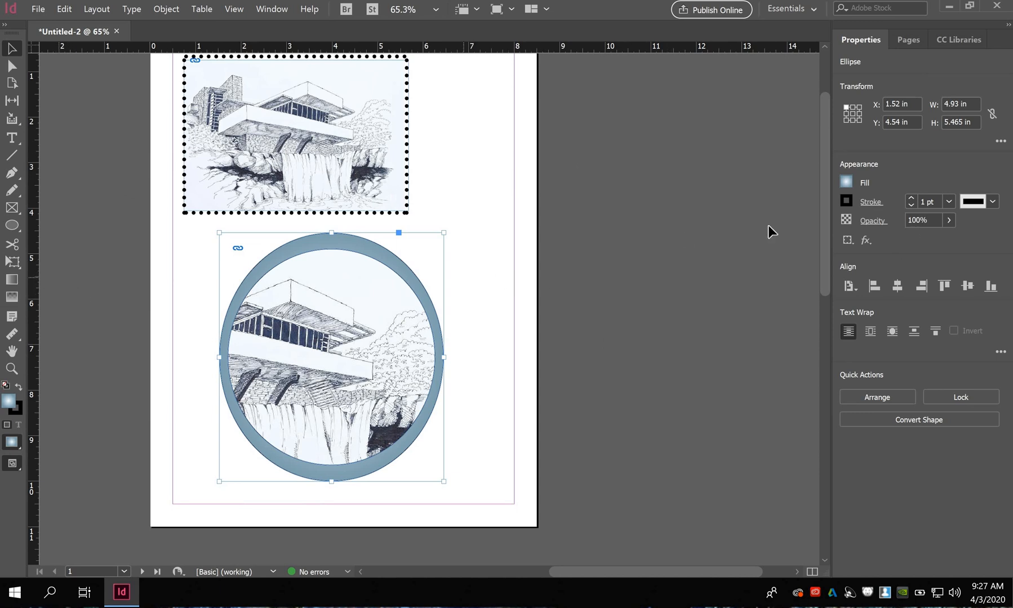
Step: Move the white stop of the ellipse's radial gradient to about 82% and deselect the ellipse
{"action": "left_click", "coordinate": [846, 182]}
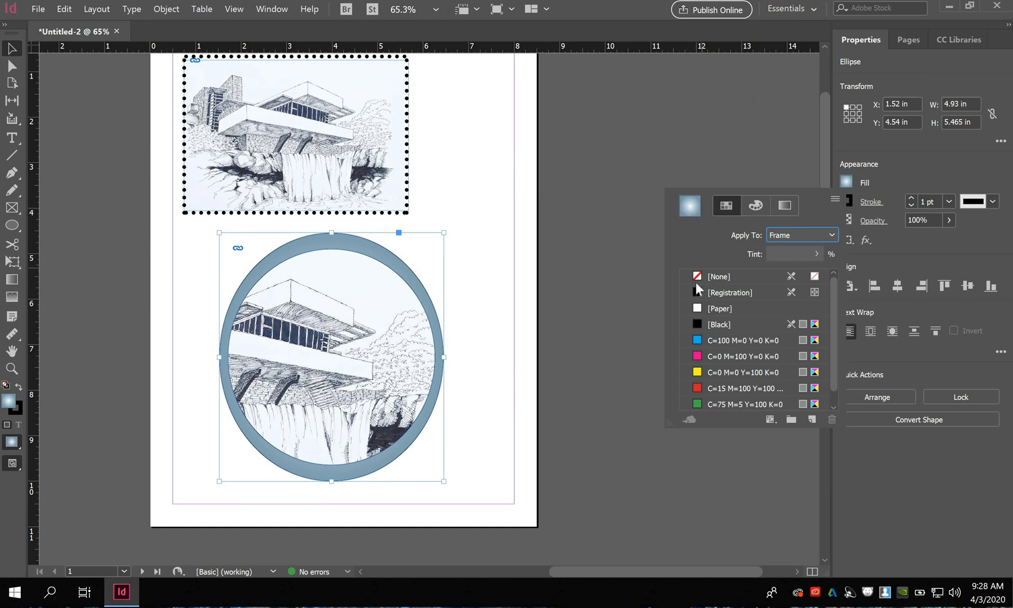
{"action": "scroll", "coordinate": [836, 366], "scroll_direction": "down", "scroll_amount": 1}
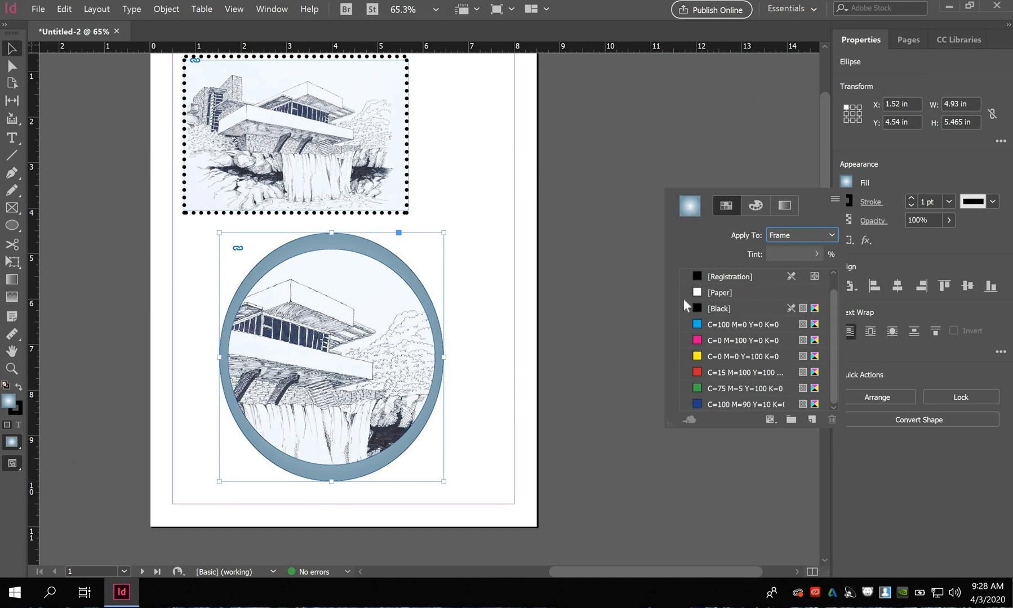
{"action": "double_click", "coordinate": [689, 204]}
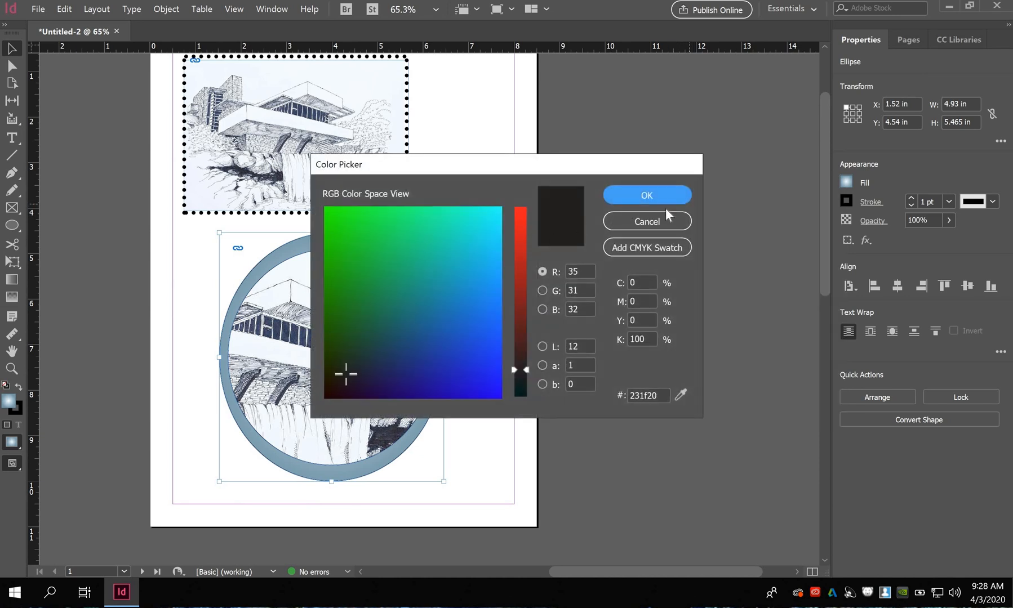
{"action": "left_click", "coordinate": [689, 222]}
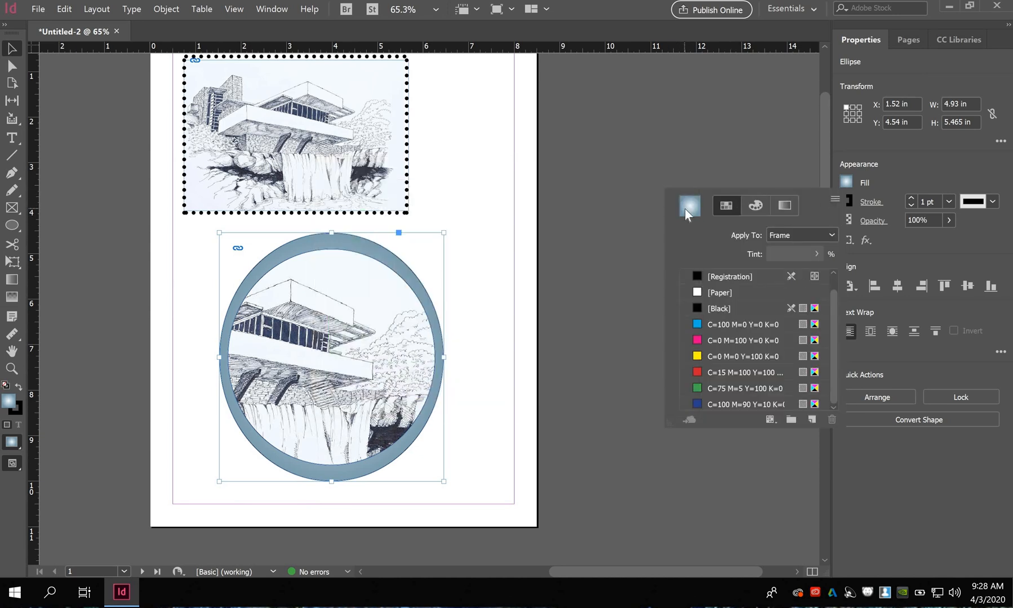
{"action": "left_click", "coordinate": [784, 206]}
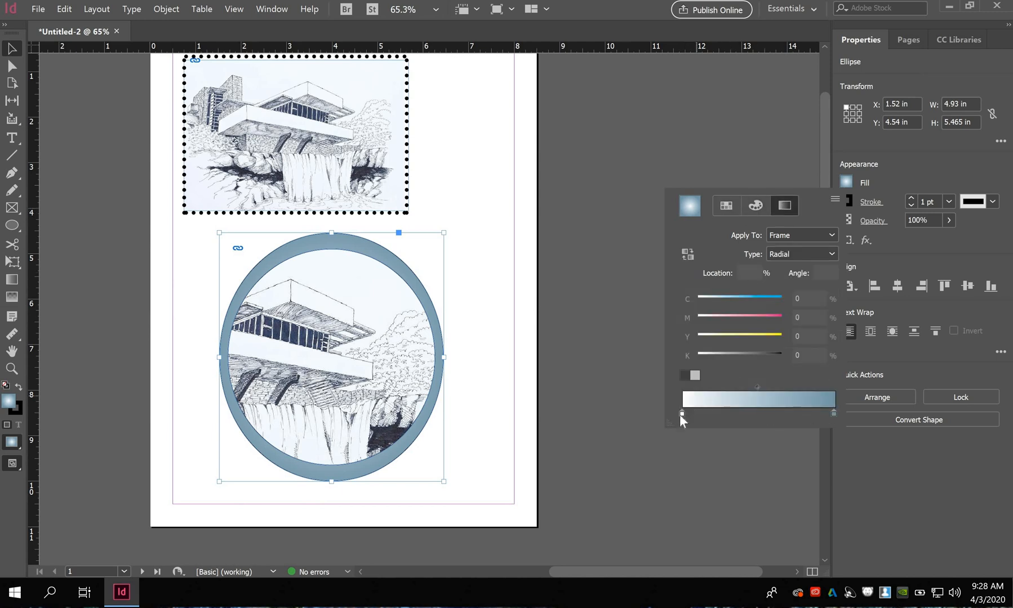
{"action": "left_click_drag", "start_coordinate": [683, 413], "coordinate": [811, 408]}
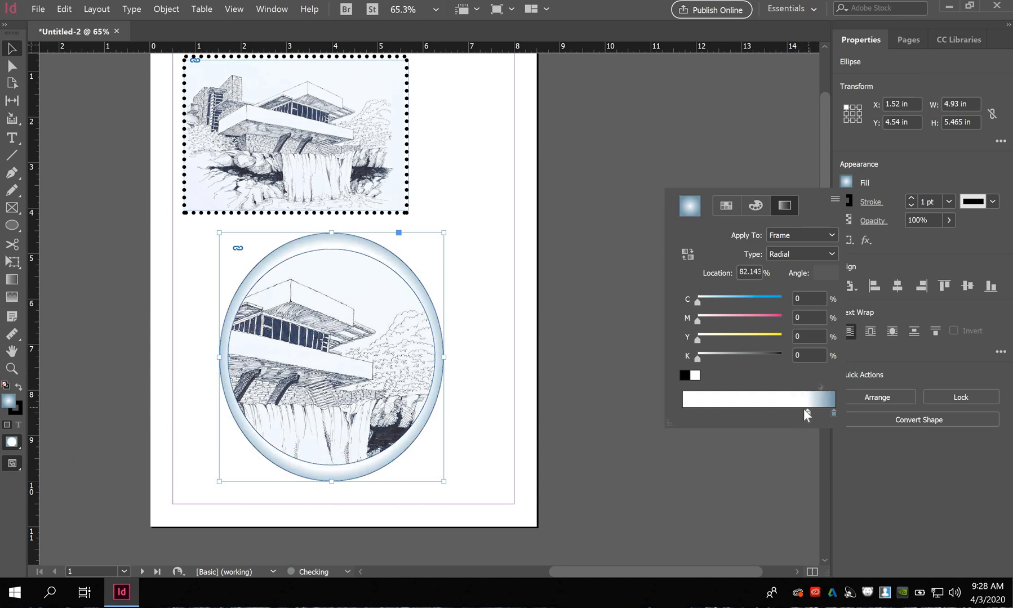
{"action": "left_click", "coordinate": [599, 196]}
{"action": "left_click", "coordinate": [552, 344]}
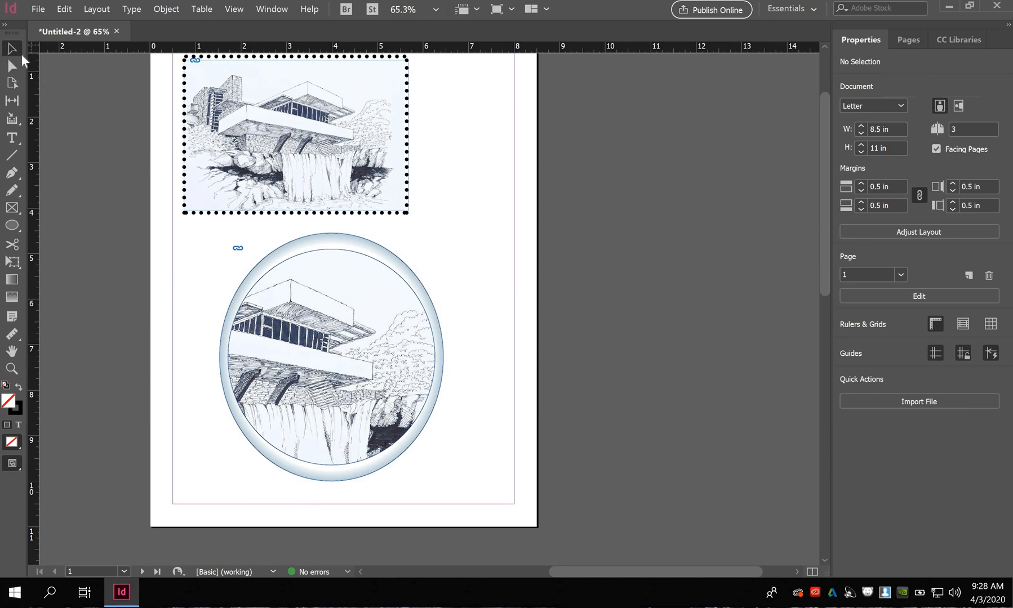
Step: Draw a small ellipse about 1.28 by 1.45 in beside the two pictures and open the gradient settings
{"action": "left_click", "coordinate": [12, 226]}
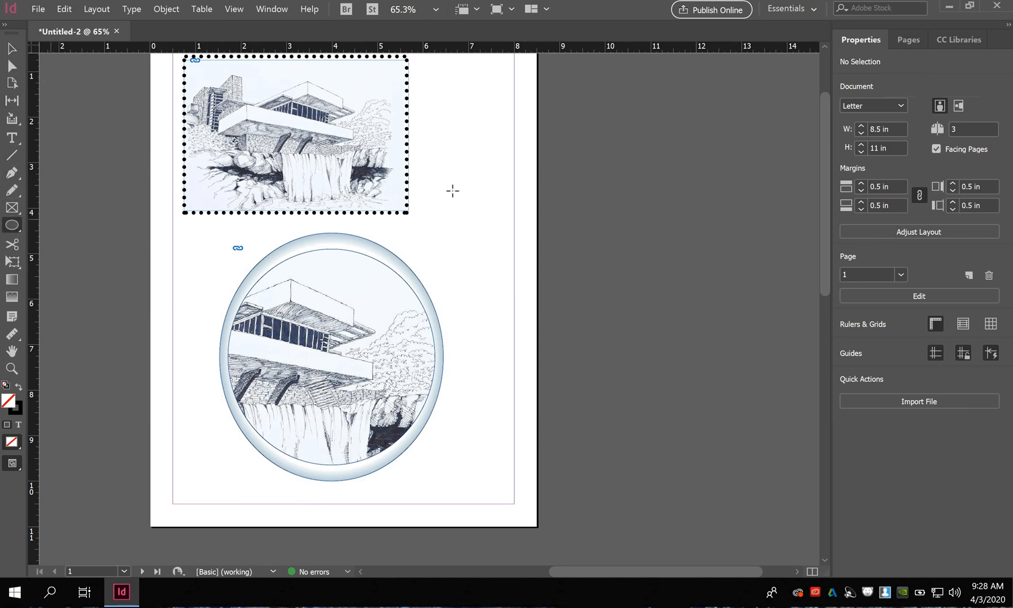
{"action": "mouse_move", "coordinate": [440, 182]}
{"action": "left_mouse_down"}
{"action": "mouse_move", "coordinate": [492, 262]}
{"action": "mouse_move", "coordinate": [499, 248]}
{"action": "left_mouse_up"}
{"action": "left_click", "coordinate": [273, 10]}
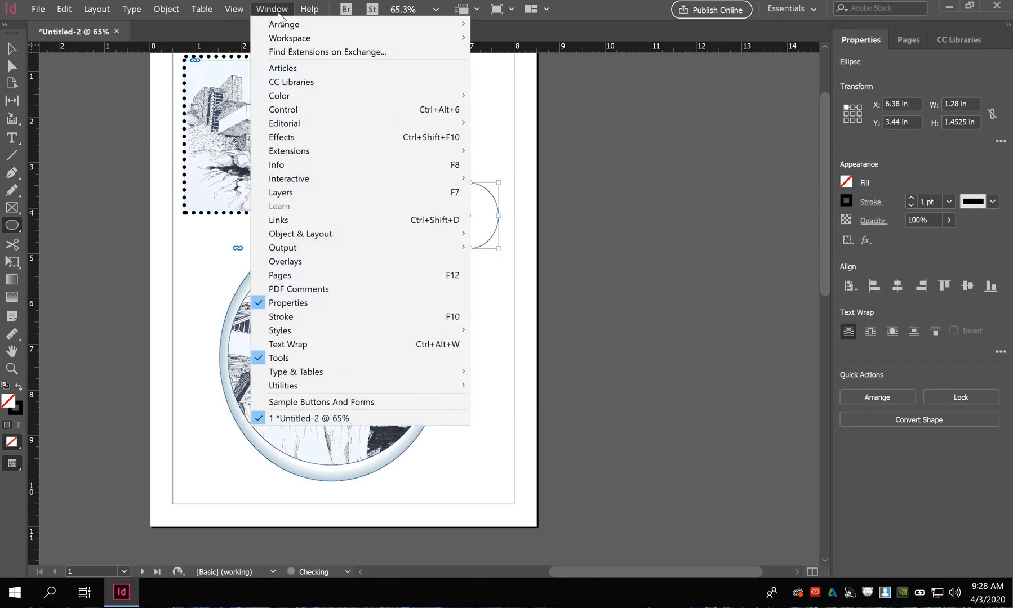
{"action": "mouse_move", "coordinate": [454, 97]}
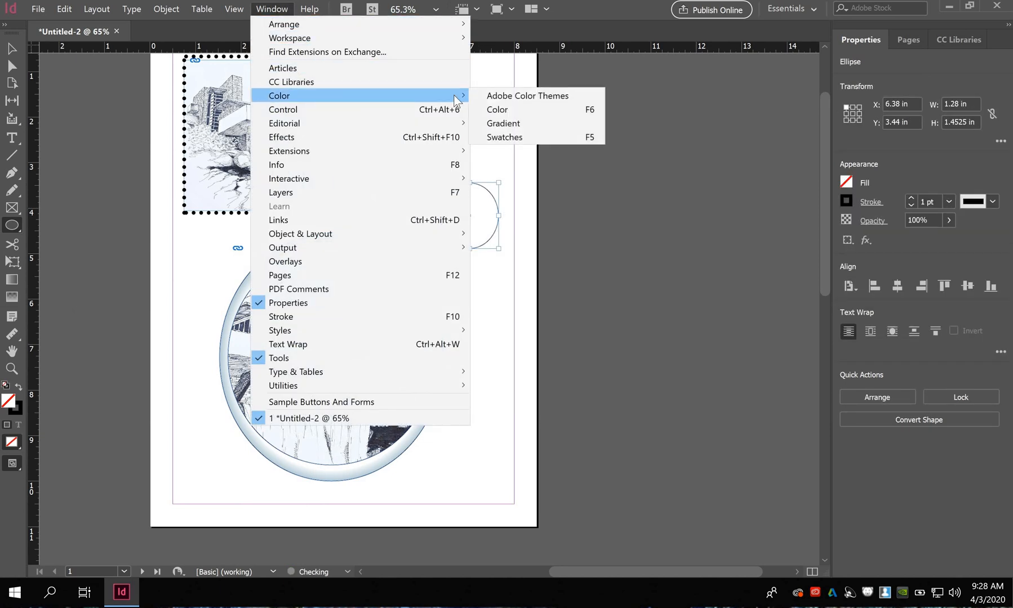
{"action": "left_click", "coordinate": [498, 124]}
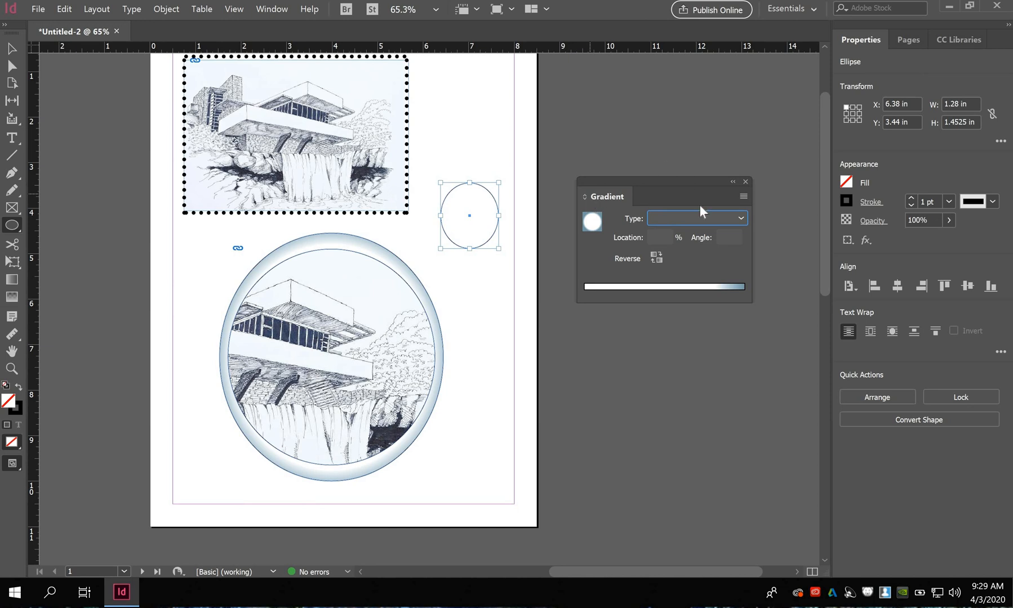
Step: Apply a radial gradient to the small ellipse and shift its white stop toward the gradient's start
{"action": "left_click", "coordinate": [706, 219]}
{"action": "left_click", "coordinate": [696, 246]}
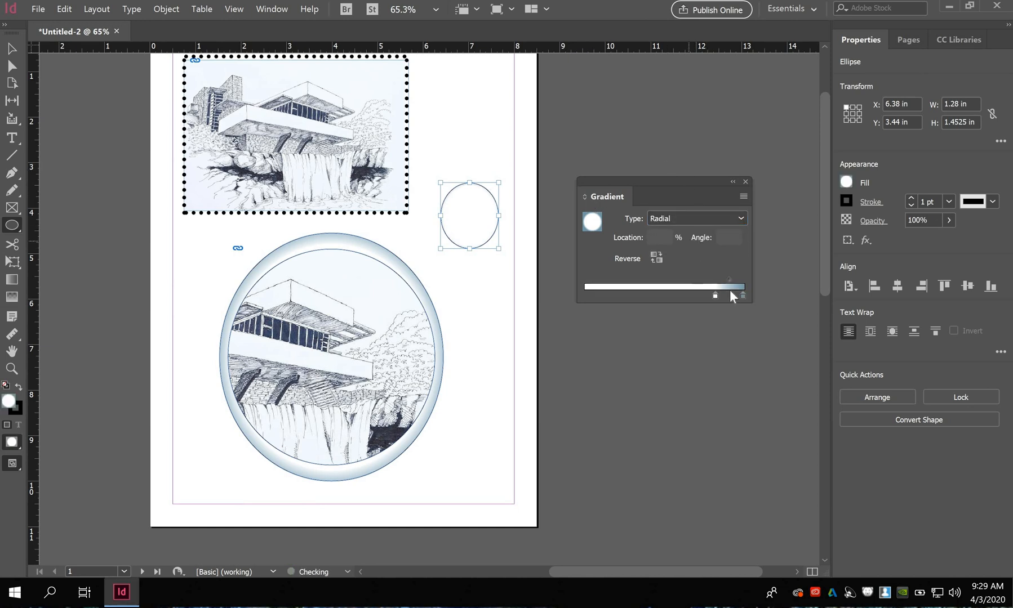
{"action": "left_click_drag", "start_coordinate": [714, 296], "coordinate": [618, 296]}
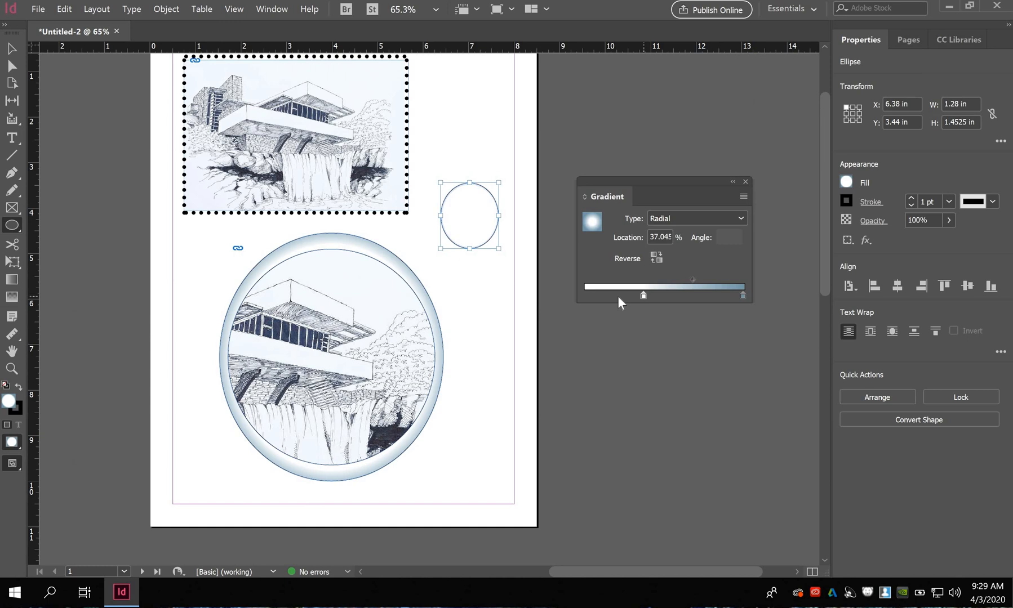
Step: Close the gradient settings and delete the small gradient-filled ellipse
{"action": "left_click", "coordinate": [747, 181]}
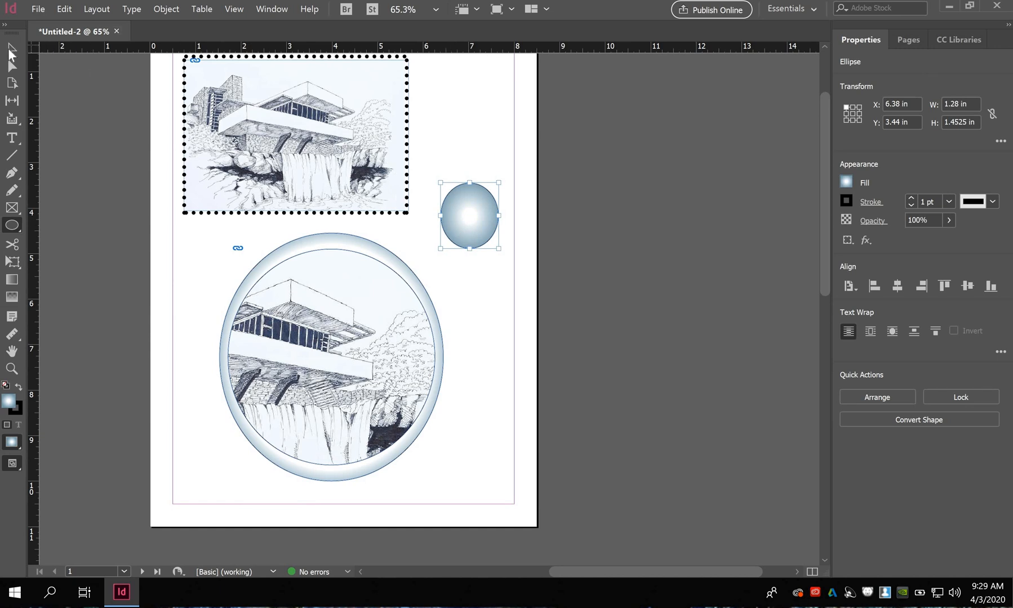
{"action": "left_click", "coordinate": [10, 49]}
{"action": "key", "text": "Delete"}
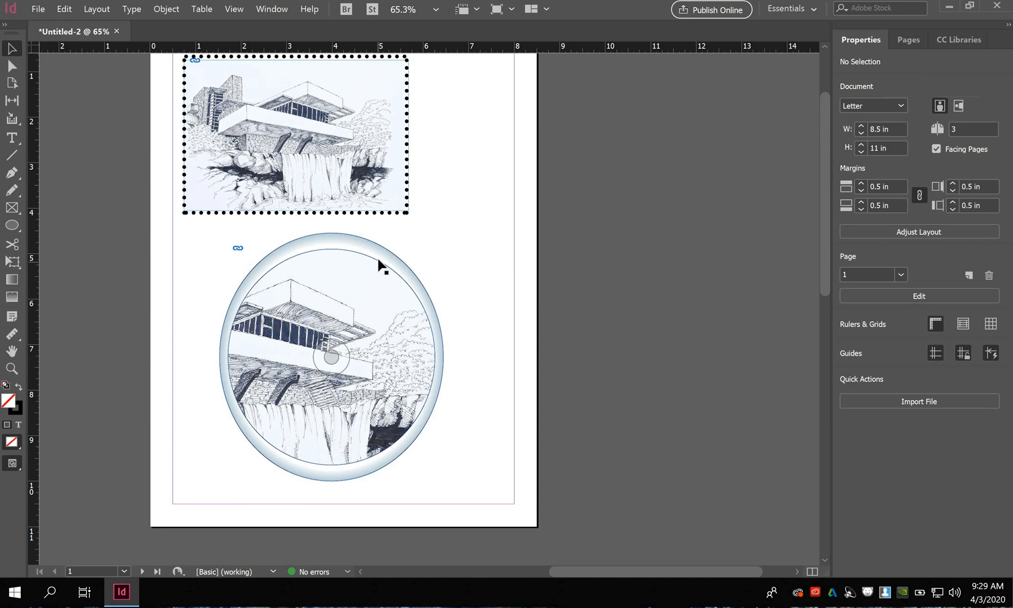
Step: Delete the rectangular picture at the top of the page and the four dotted border lines around it
{"action": "scroll", "coordinate": [389, 279], "scroll_direction": "up", "scroll_amount": 3}
{"action": "left_click", "coordinate": [379, 297]}
{"action": "key", "text": "Delete"}
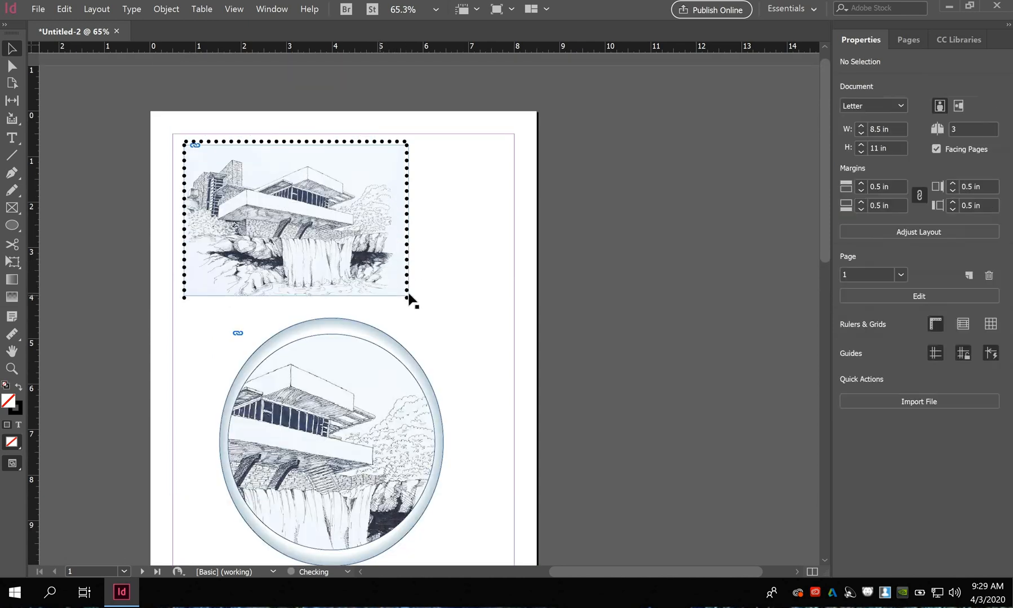
{"action": "left_click", "coordinate": [407, 293]}
{"action": "key", "text": "Delete"}
{"action": "left_click", "coordinate": [328, 259]}
{"action": "key", "text": "Delete"}
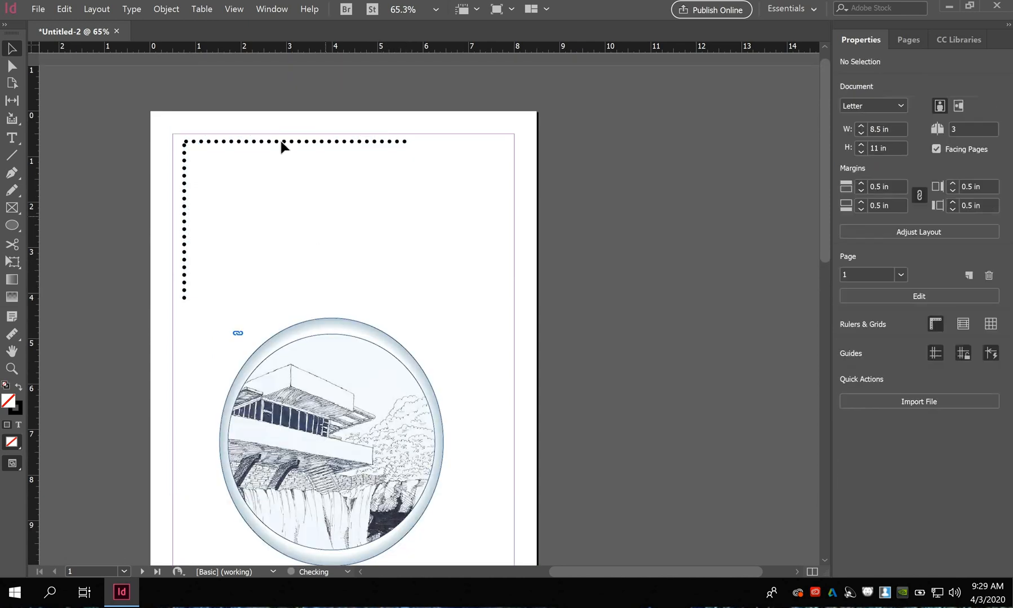
{"action": "left_click", "coordinate": [279, 142]}
{"action": "key", "text": "Delete"}
{"action": "left_click", "coordinate": [185, 185]}
{"action": "key", "text": "Delete"}
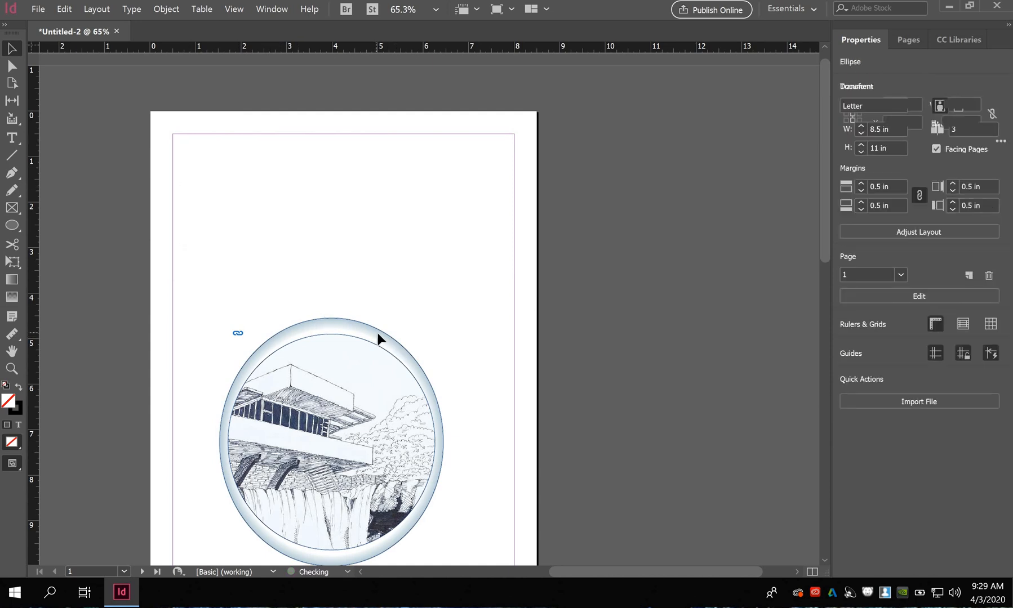
Step: Delete the gradient ring behind the circular picture and move the picture to about X 3 in, Y 0.96 in
{"action": "left_click", "coordinate": [377, 330]}
{"action": "key", "text": "Delete"}
{"action": "left_click", "coordinate": [399, 368]}
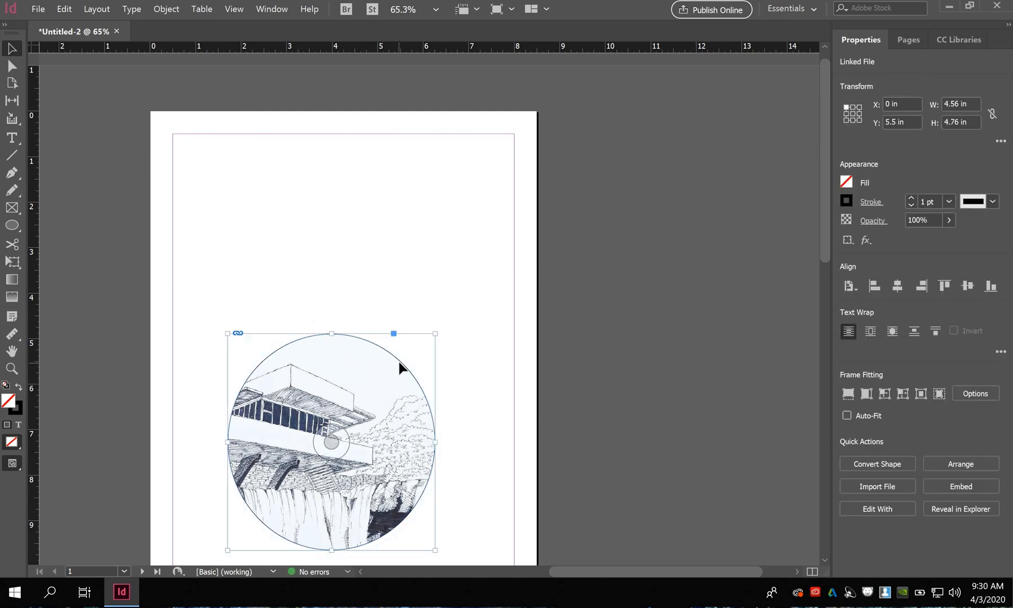
{"action": "left_click_drag", "start_coordinate": [397, 359], "coordinate": [457, 180]}
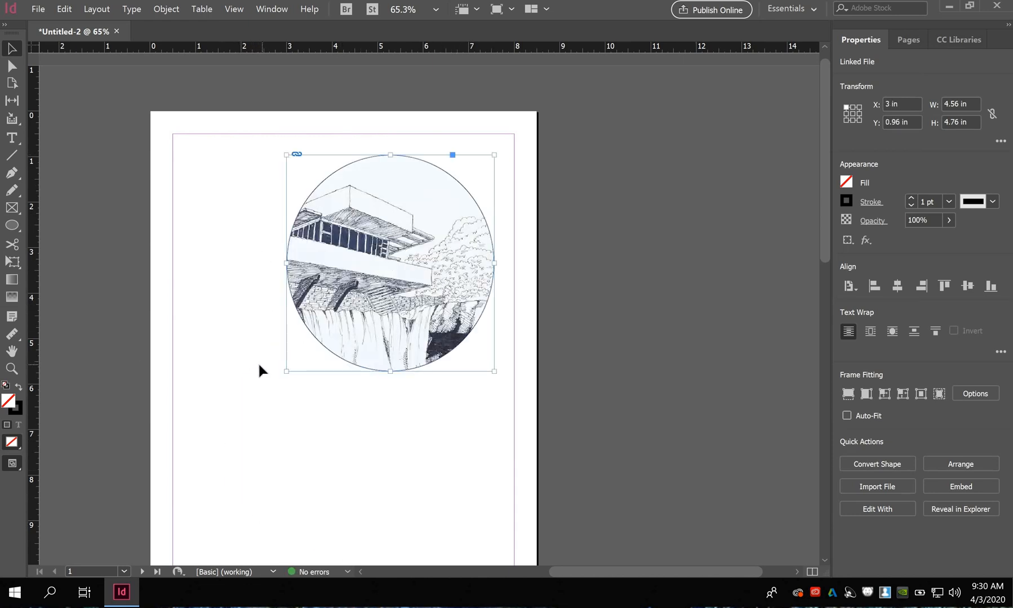
Step: Draw a text frame about 6.78 by 7.12 in over the circular picture and fill it with placeholder text
{"action": "scroll", "coordinate": [330, 224], "scroll_direction": "down", "scroll_amount": 4}
{"action": "scroll", "coordinate": [332, 228], "scroll_direction": "up", "scroll_amount": 2}
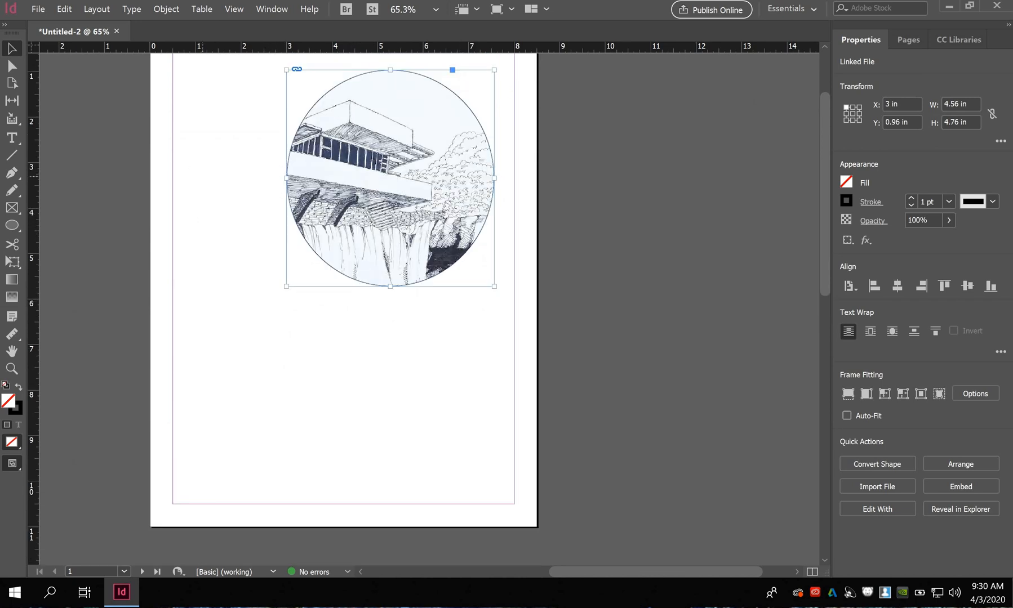
{"action": "left_click", "coordinate": [12, 137]}
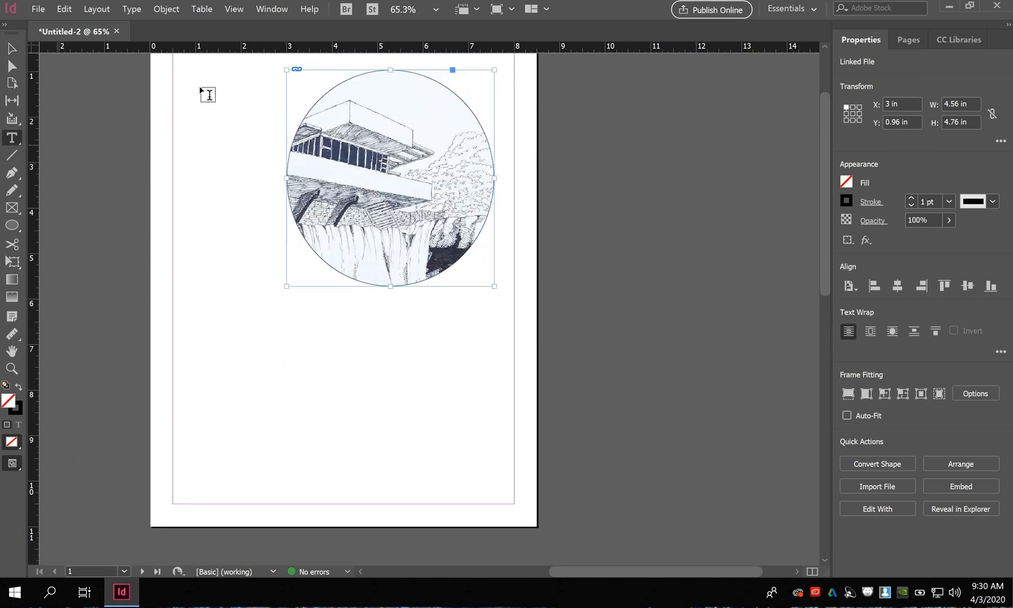
{"action": "left_click_drag", "start_coordinate": [186, 65], "coordinate": [494, 389]}
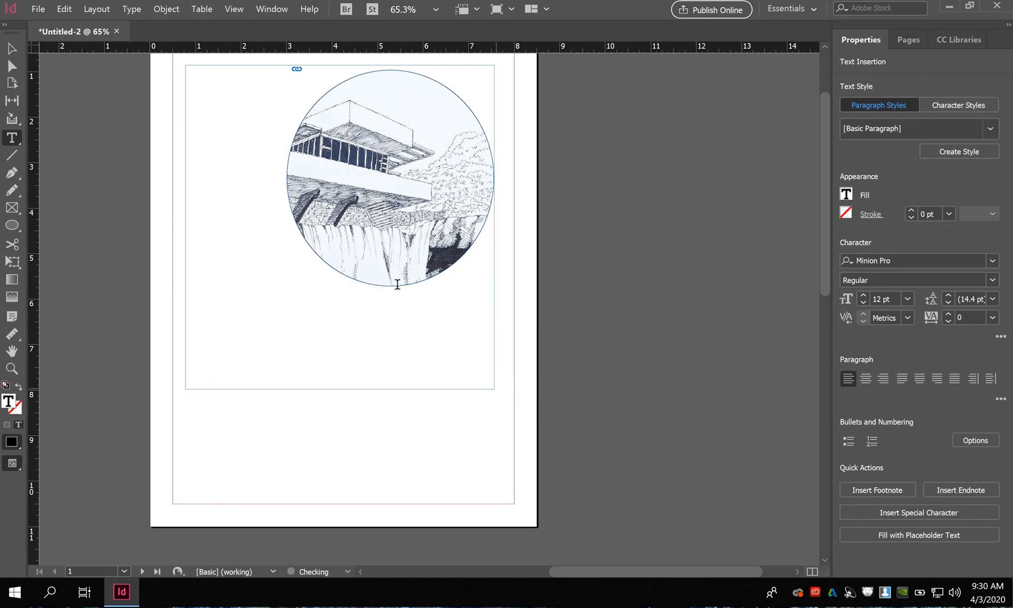
{"action": "left_click", "coordinate": [132, 9]}
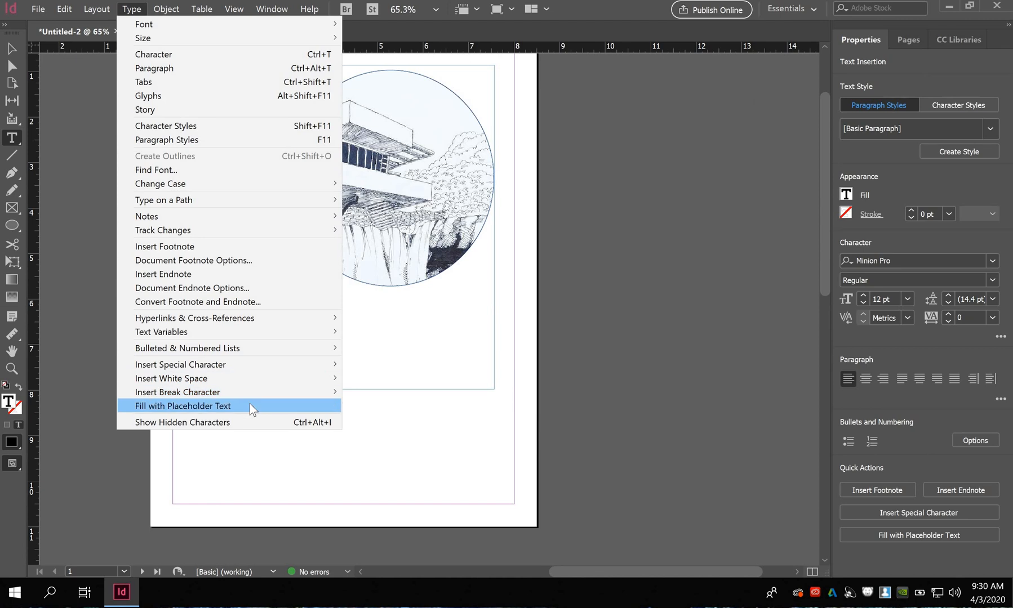
{"action": "left_click", "coordinate": [251, 406]}
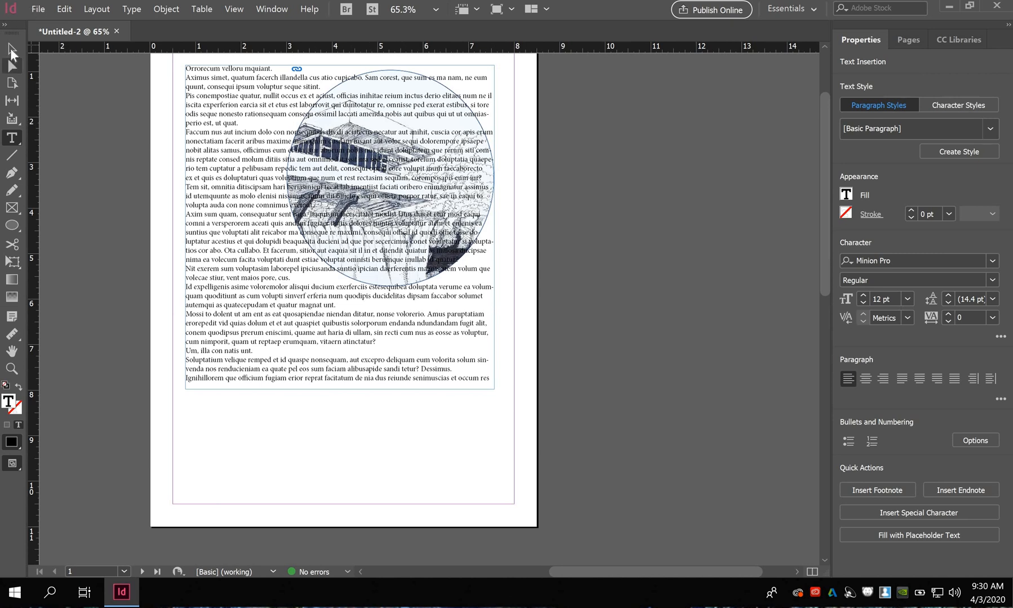
Step: Move the text frame down to about X 0.64 in, Y 2.78 in and select the circular picture's frame
{"action": "left_click", "coordinate": [10, 48]}
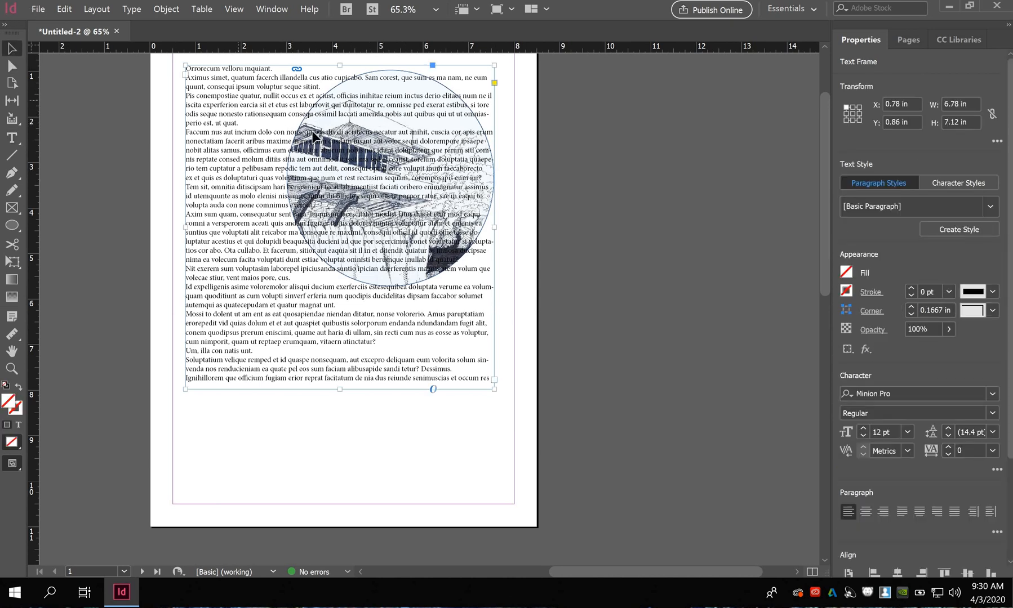
{"action": "left_click_drag", "start_coordinate": [244, 120], "coordinate": [237, 208]}
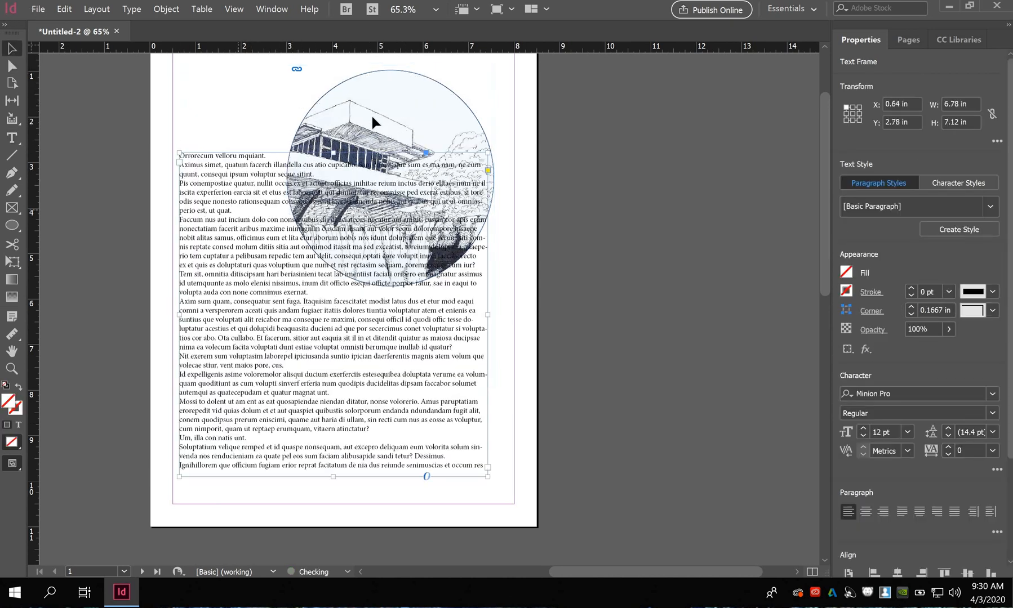
{"action": "left_click", "coordinate": [375, 101]}
{"action": "double_click", "coordinate": [375, 102]}
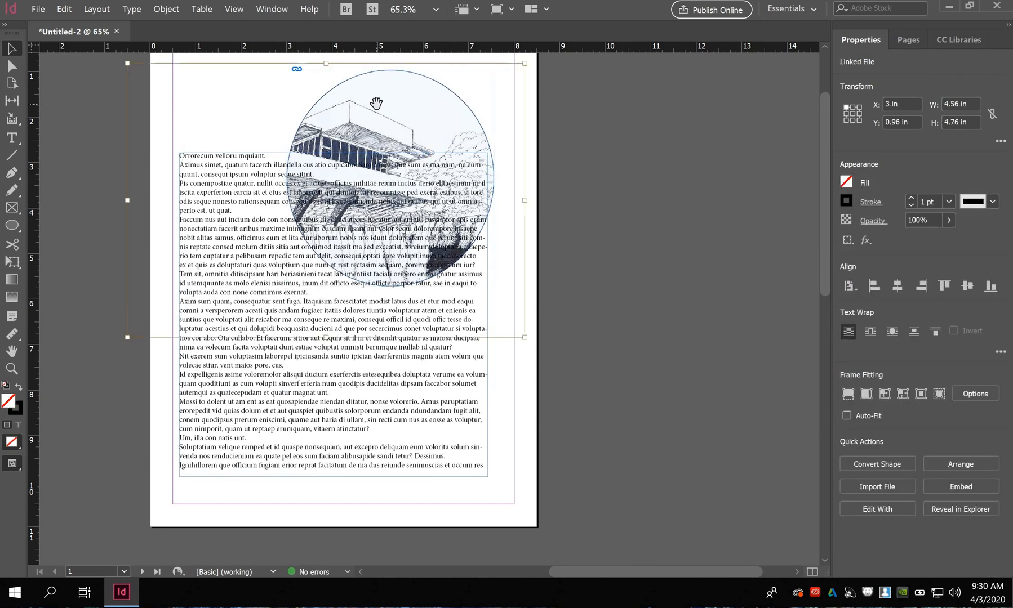
{"action": "left_click", "coordinate": [356, 115]}
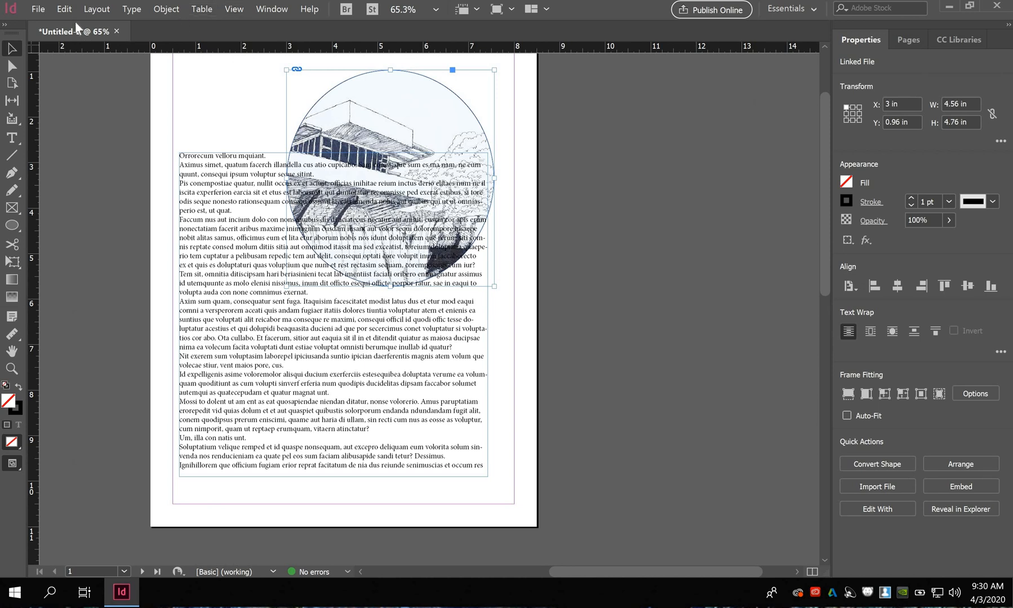
Step: Try wrapping the text around the circular picture's bounding box, and settle on wrapping around the object shape
{"action": "left_click", "coordinate": [273, 9]}
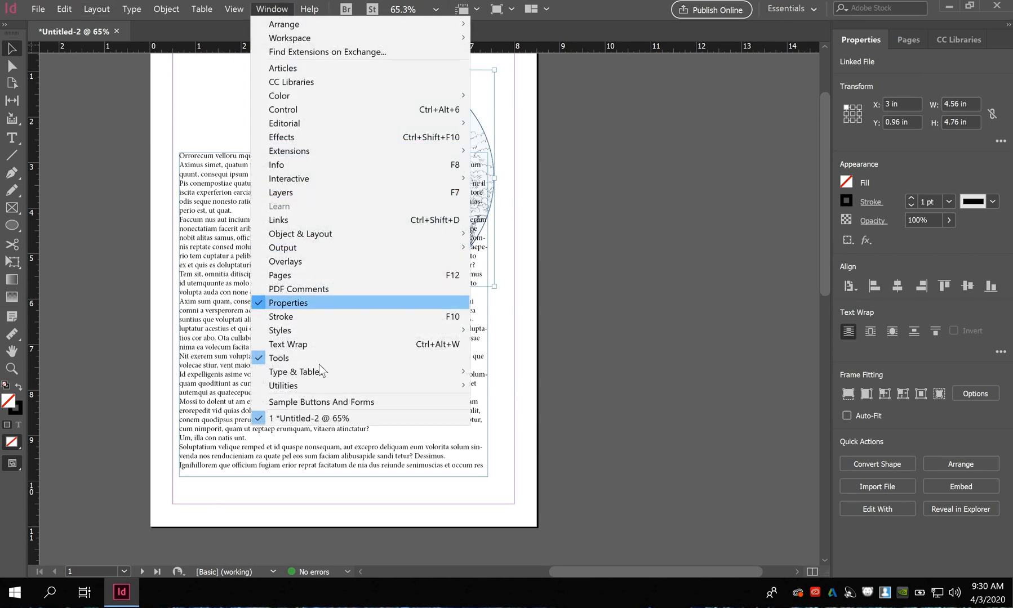
{"action": "left_click", "coordinate": [306, 343]}
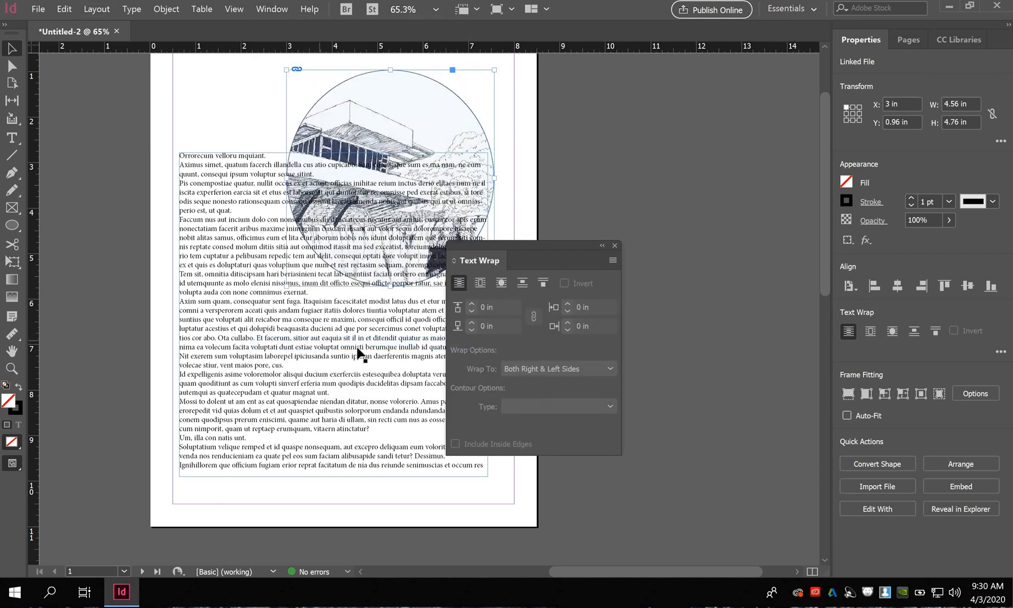
{"action": "left_click", "coordinate": [480, 284]}
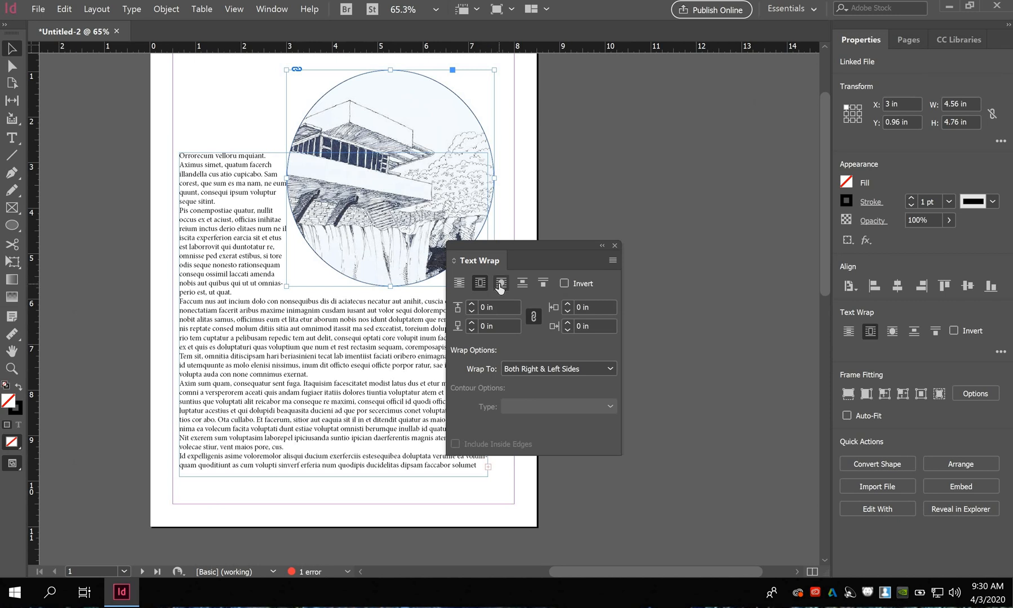
{"action": "left_click", "coordinate": [499, 285]}
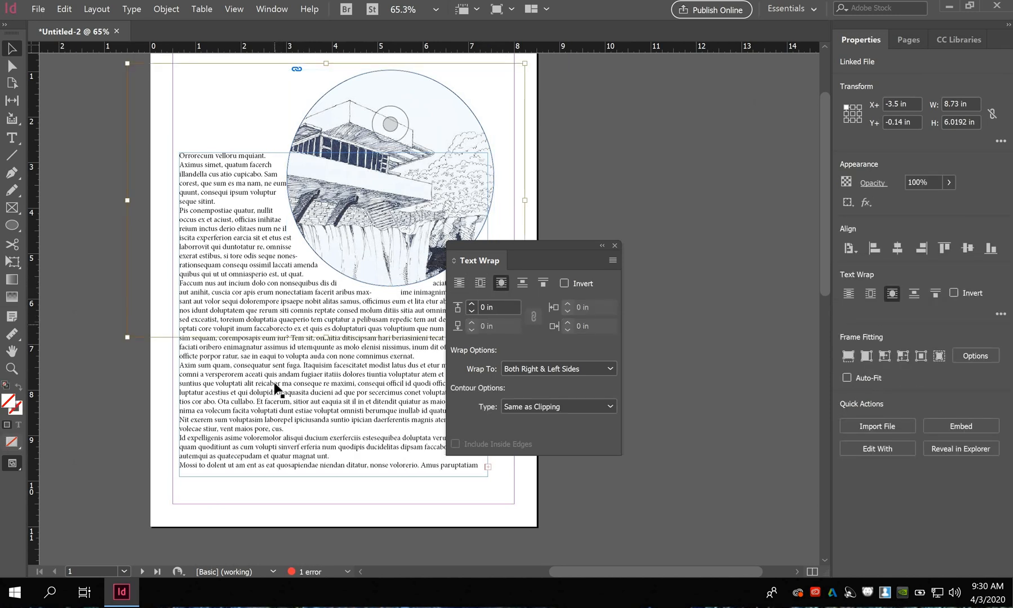
Step: Move the text frame up to about Y 0.96 in and try several wrap modes on it, finishing with the object shape wrap
{"action": "left_click_drag", "start_coordinate": [269, 398], "coordinate": [268, 312]}
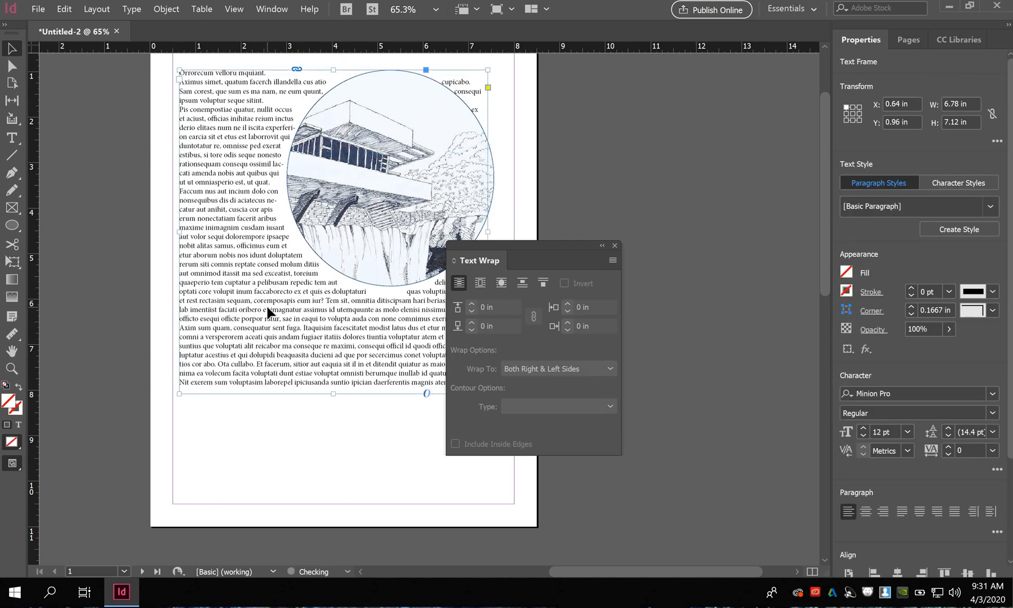
{"action": "left_click", "coordinate": [501, 283]}
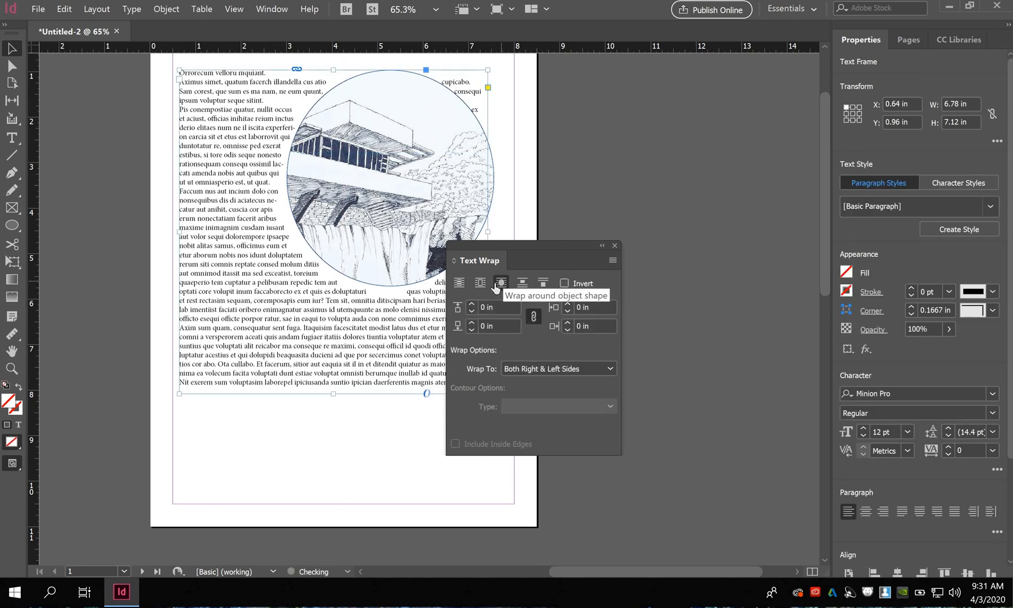
{"action": "left_click", "coordinate": [481, 283]}
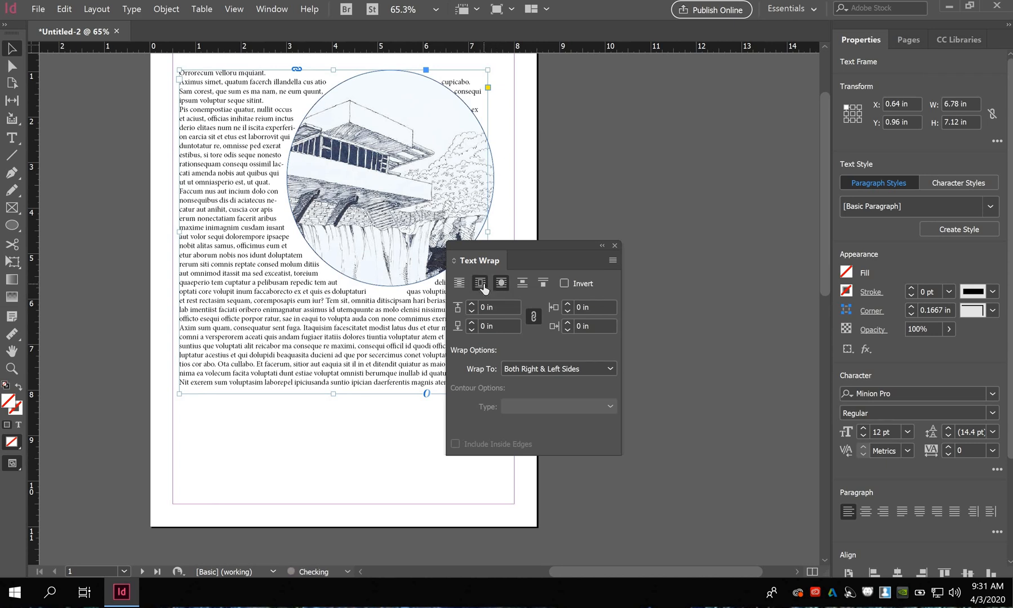
{"action": "left_click", "coordinate": [519, 286]}
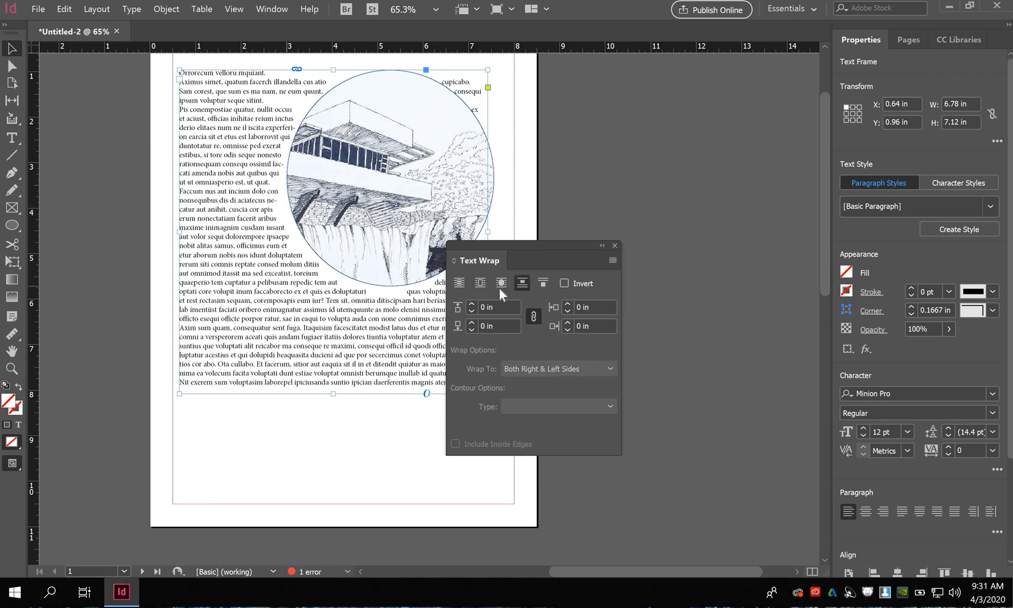
{"action": "left_click", "coordinate": [501, 283]}
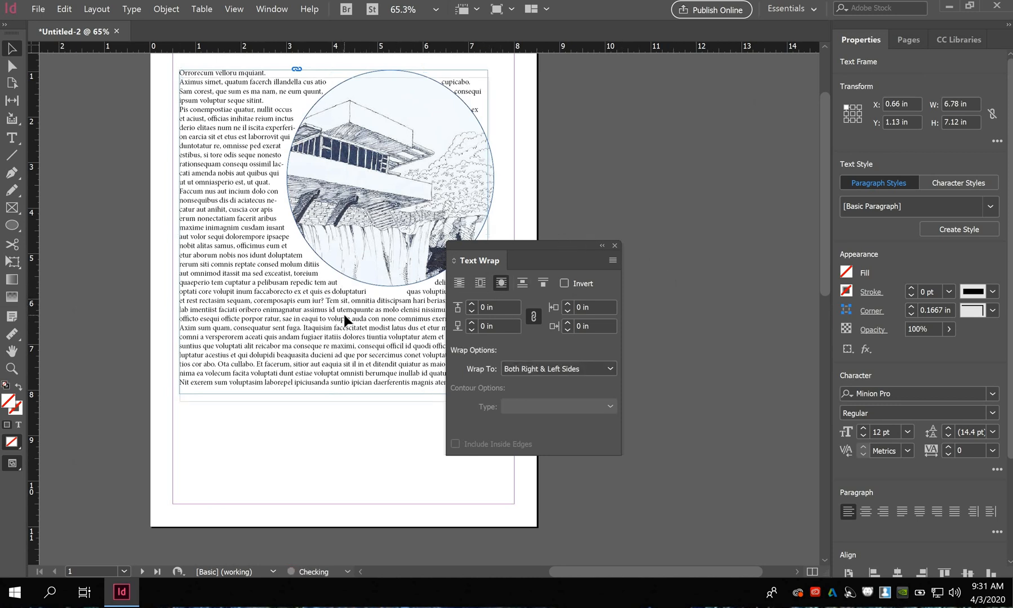
Step: Narrow the text frame to about 5.785 in and reposition it at about X 0.8 in, Y 0.96 in beside the circular picture
{"action": "left_click_drag", "start_coordinate": [344, 314], "coordinate": [258, 325]}
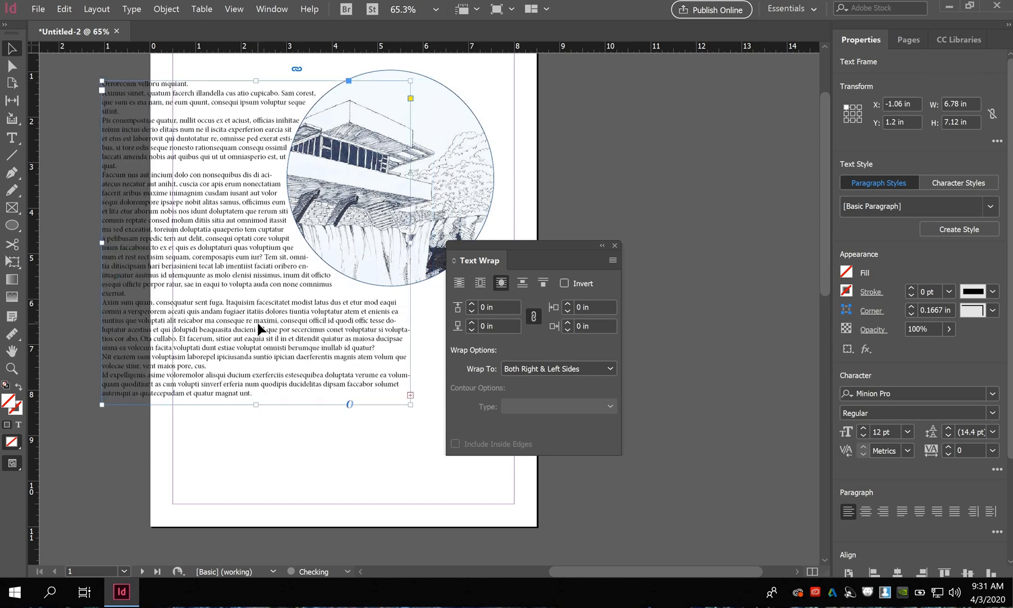
{"action": "left_click_drag", "start_coordinate": [259, 288], "coordinate": [311, 284]}
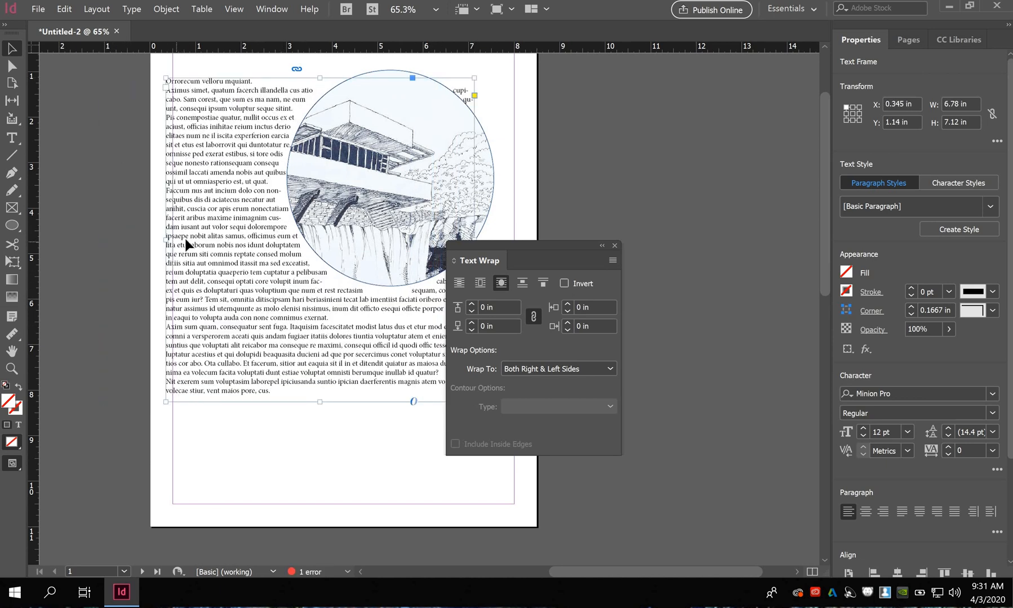
{"action": "left_click_drag", "start_coordinate": [169, 244], "coordinate": [212, 242]}
{"action": "left_click_drag", "start_coordinate": [275, 262], "coordinate": [255, 260]}
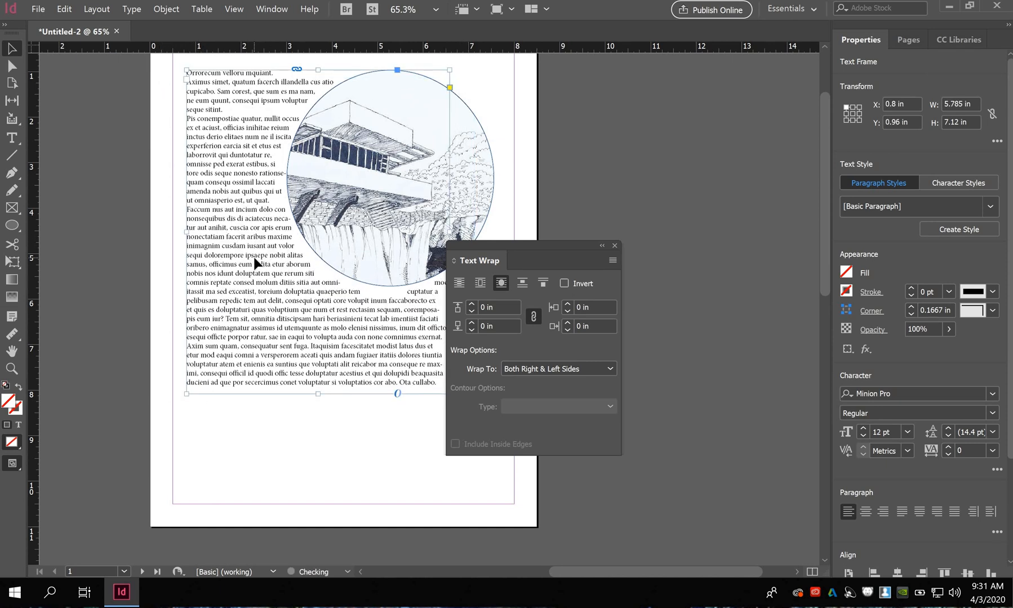
{"action": "left_click", "coordinate": [624, 242]}
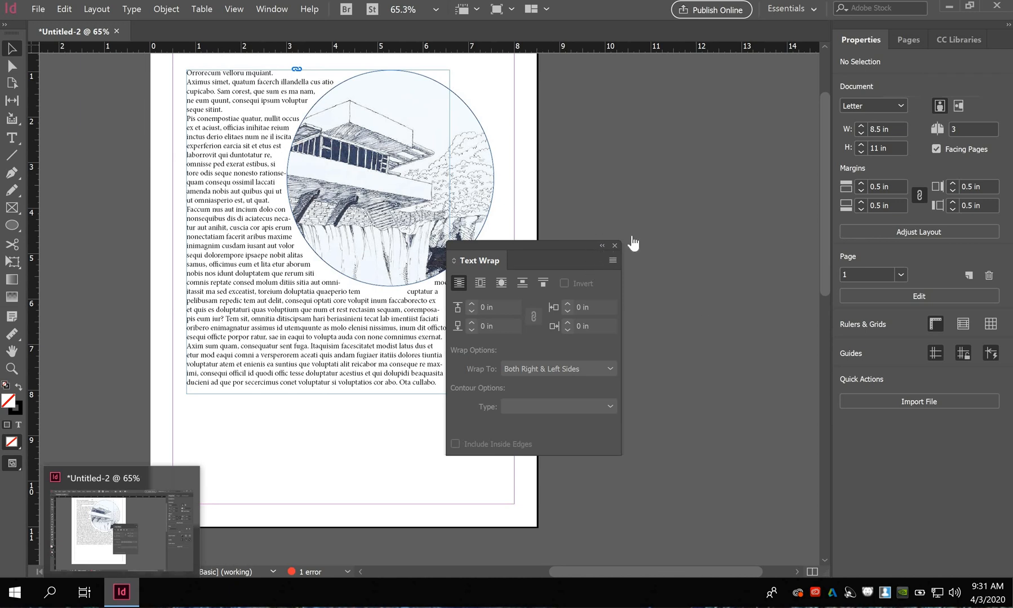
{"action": "left_click", "coordinate": [614, 245]}
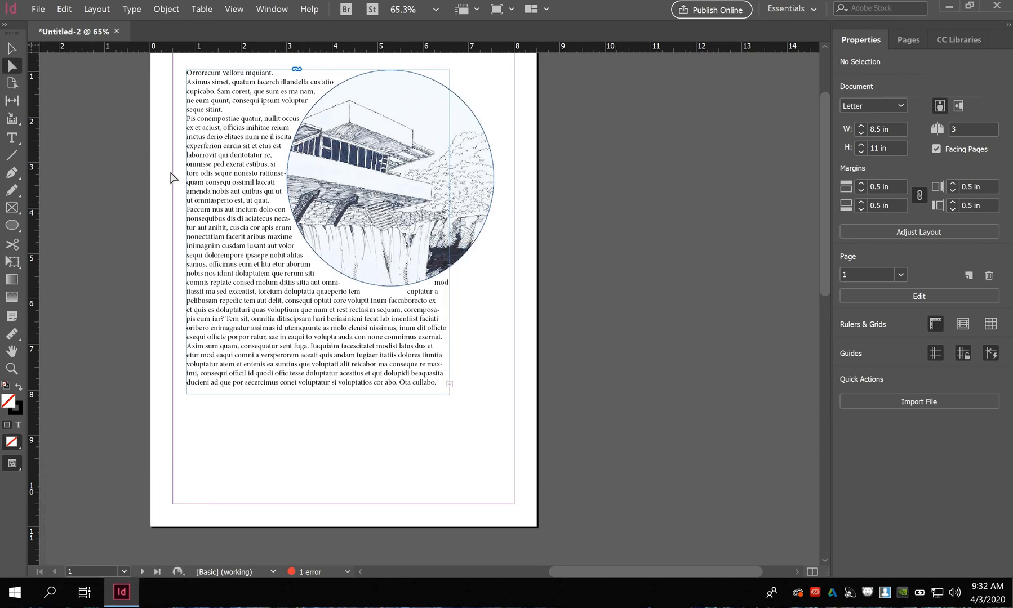
Step: Try to draw a Pen tool path over the wrapped text and undo the attempt
{"action": "left_click", "coordinate": [11, 175]}
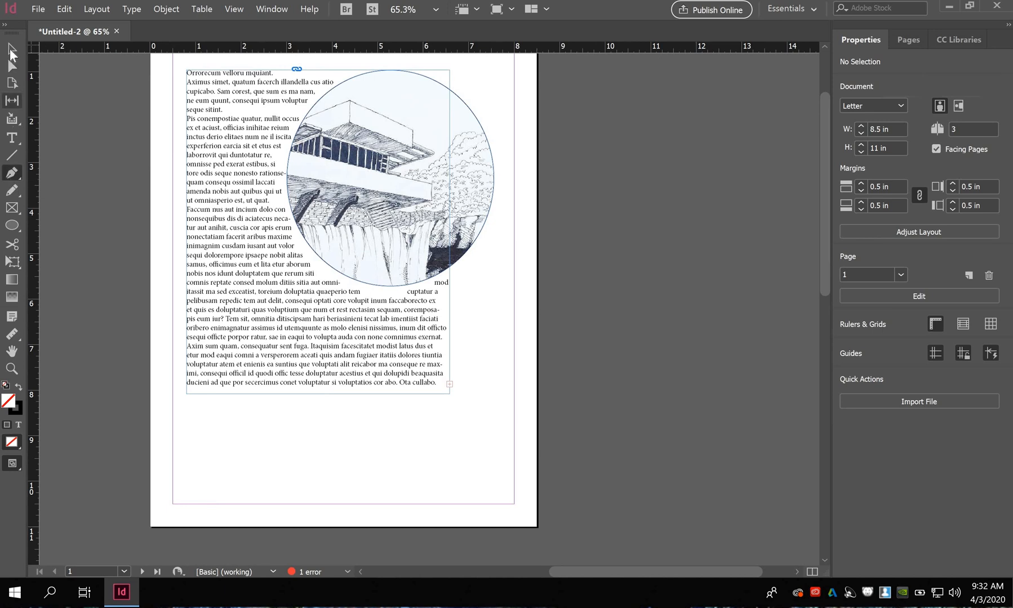
{"action": "left_click", "coordinate": [11, 66]}
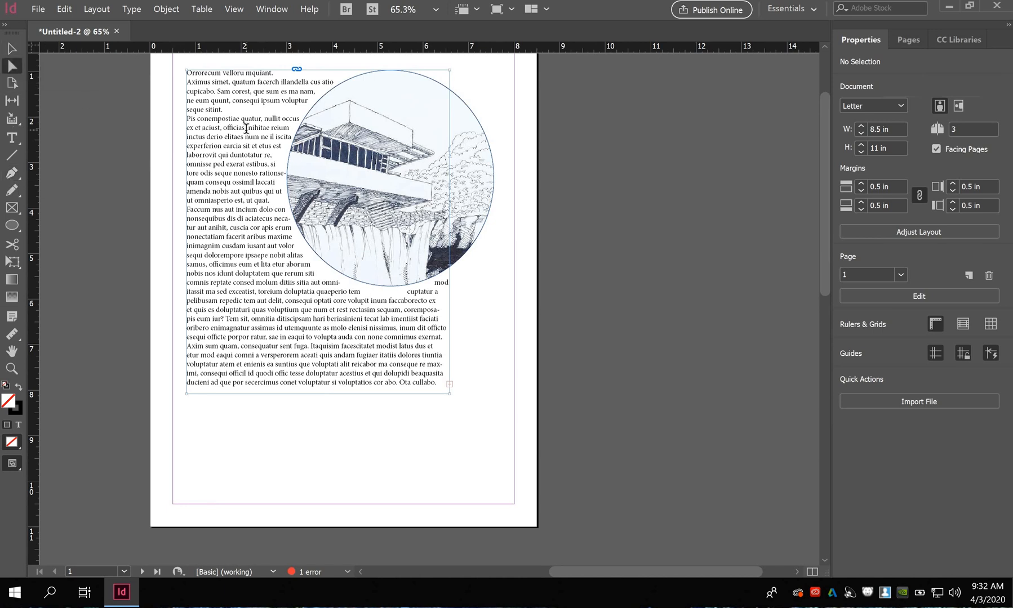
{"action": "double_click", "coordinate": [246, 128]}
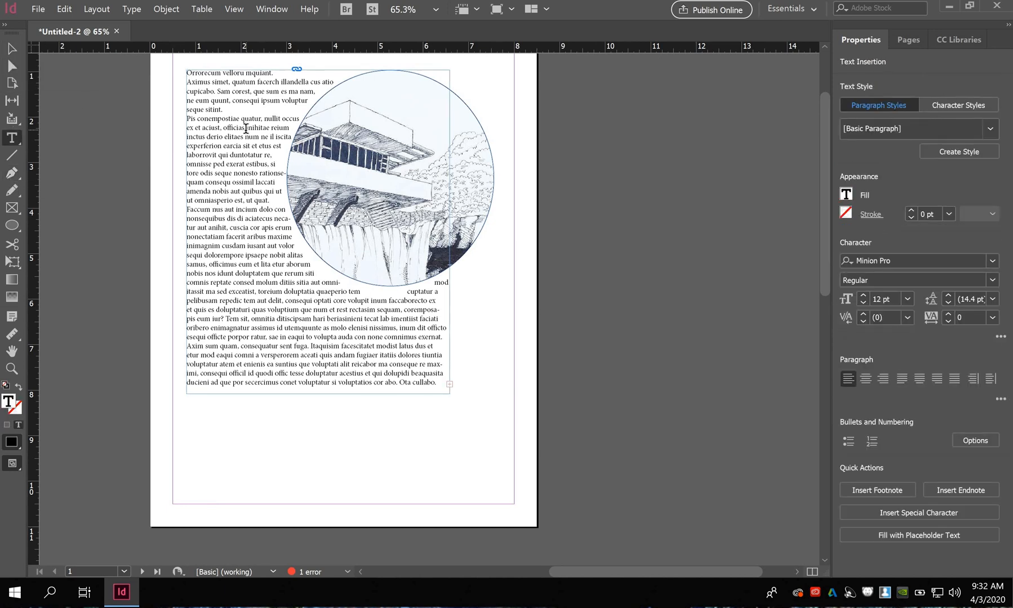
{"action": "left_click", "coordinate": [12, 178]}
{"action": "left_click", "coordinate": [253, 65]}
{"action": "left_click", "coordinate": [237, 115]}
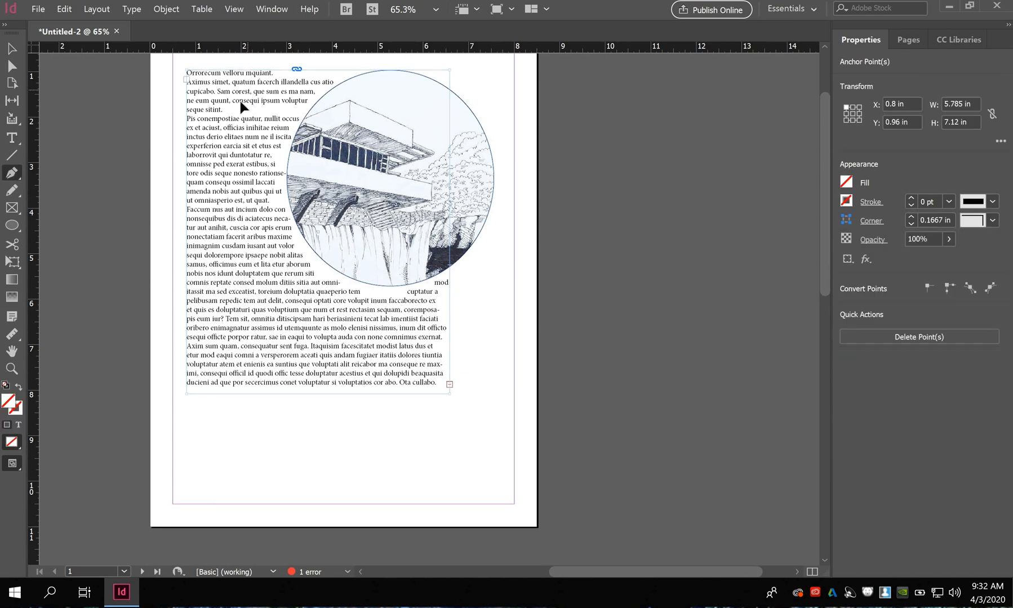
{"action": "left_click", "coordinate": [237, 149]}
{"action": "left_click_drag", "start_coordinate": [239, 147], "coordinate": [244, 105]}
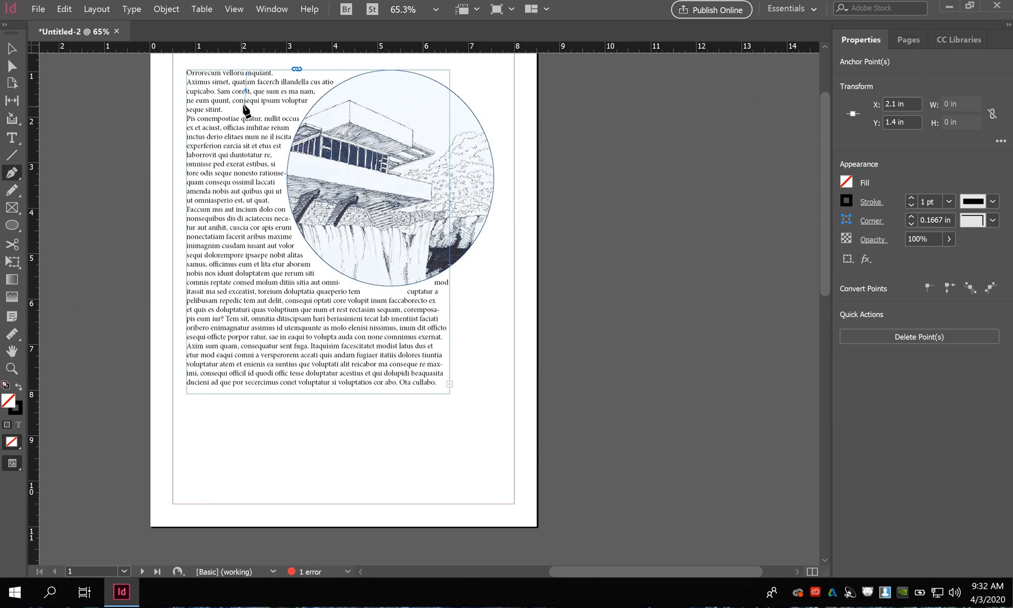
{"action": "left_click", "coordinate": [243, 125]}
{"action": "left_click_drag", "start_coordinate": [261, 162], "coordinate": [246, 153]}
{"action": "key", "text": "ctrl+z"}
Step: Draw a curved Pen tool path about 2.64 by 5.12 in through the text and select it for point editing
{"action": "left_click", "coordinate": [9, 67]}
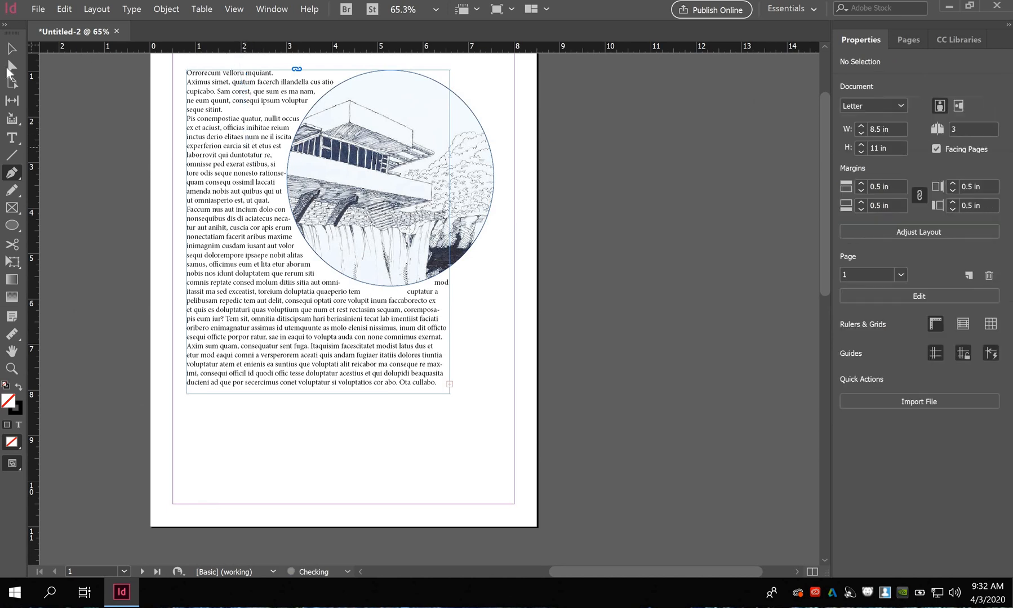
{"action": "left_click", "coordinate": [12, 175]}
{"action": "left_click_drag", "start_coordinate": [250, 133], "coordinate": [359, 375]}
{"action": "left_click", "coordinate": [250, 163]}
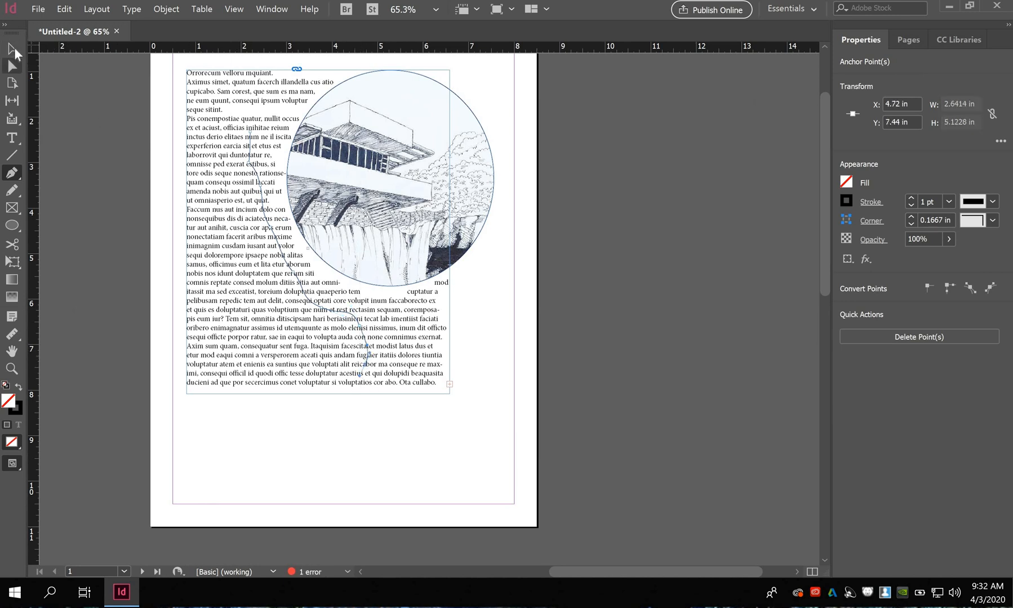
{"action": "key", "text": "v"}
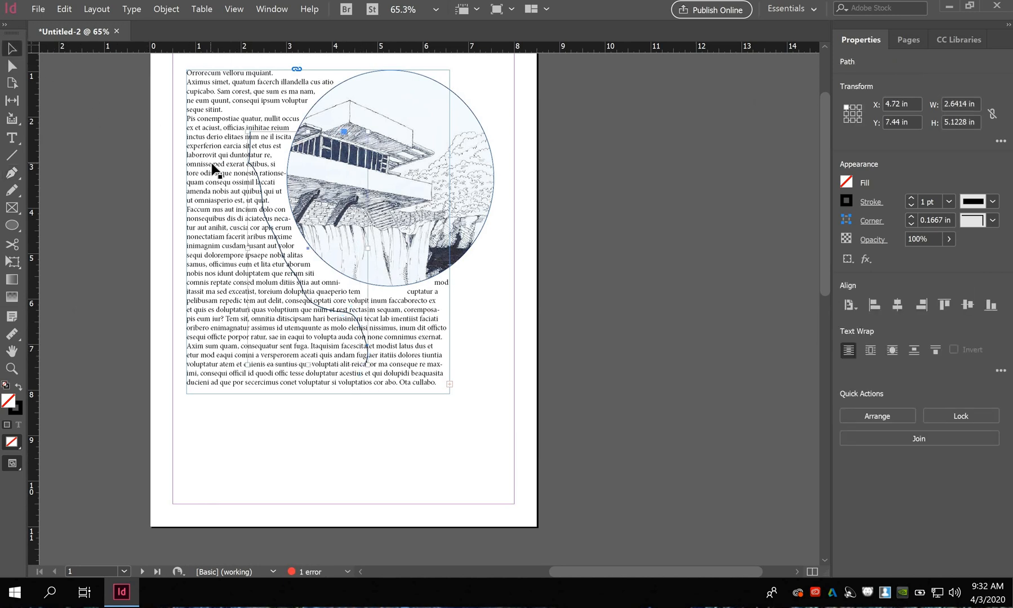
{"action": "left_click", "coordinate": [12, 65]}
{"action": "left_click", "coordinate": [258, 189]}
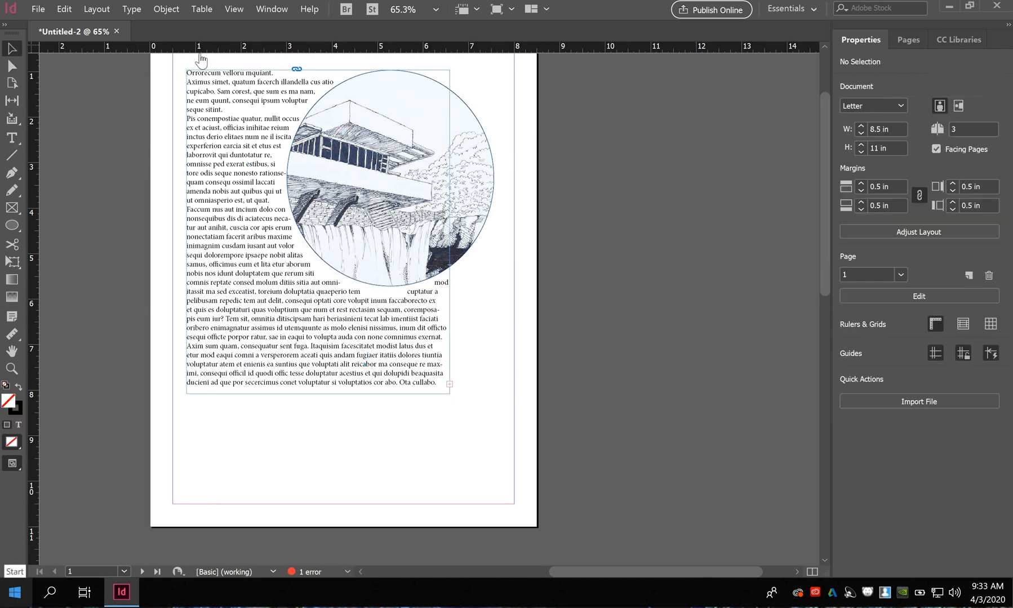
Step: Open the text wrap settings and draw a curved Pen tool path about 1.62 by 4.71 in through the text
{"action": "left_click", "coordinate": [272, 9]}
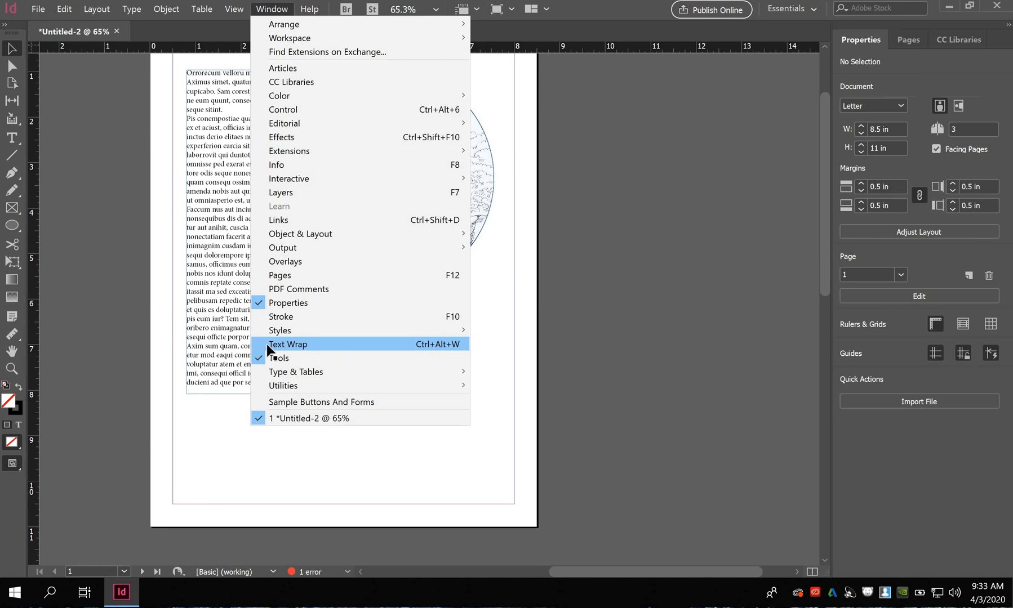
{"action": "left_click", "coordinate": [287, 344]}
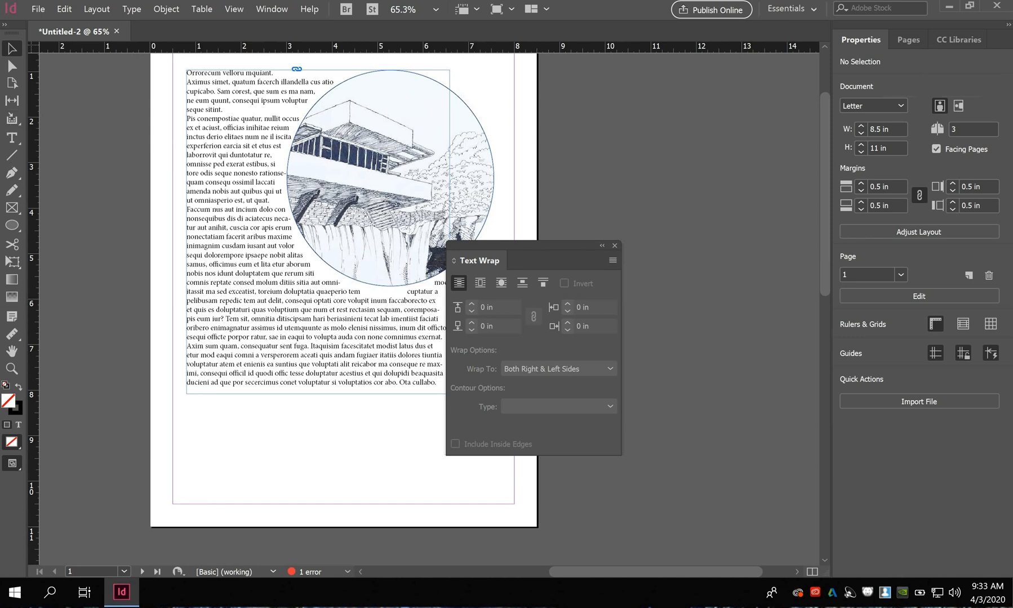
{"action": "left_click", "coordinate": [13, 179]}
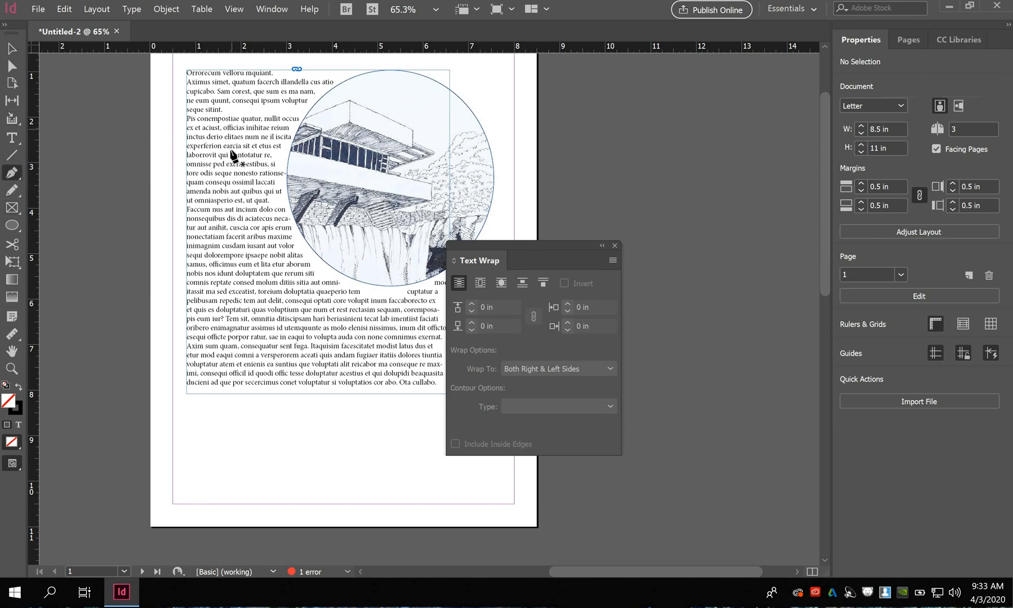
{"action": "left_click_drag", "start_coordinate": [230, 149], "coordinate": [295, 342]}
{"action": "left_click", "coordinate": [271, 364]}
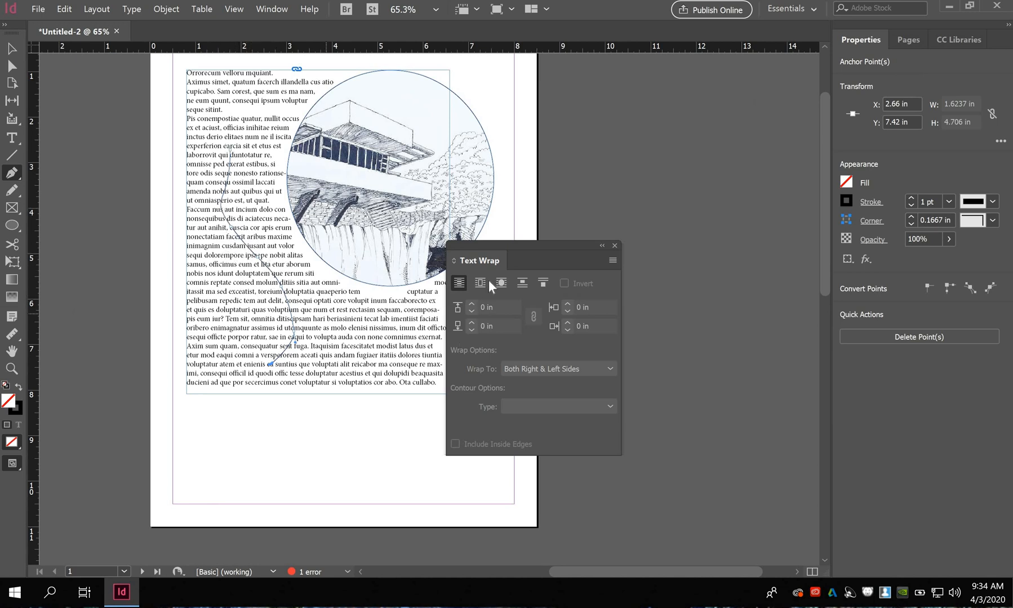
Step: Try the object shape, jump object and bounding box wraps on the curved path, finishing with the object shape wrap
{"action": "left_click", "coordinate": [501, 289]}
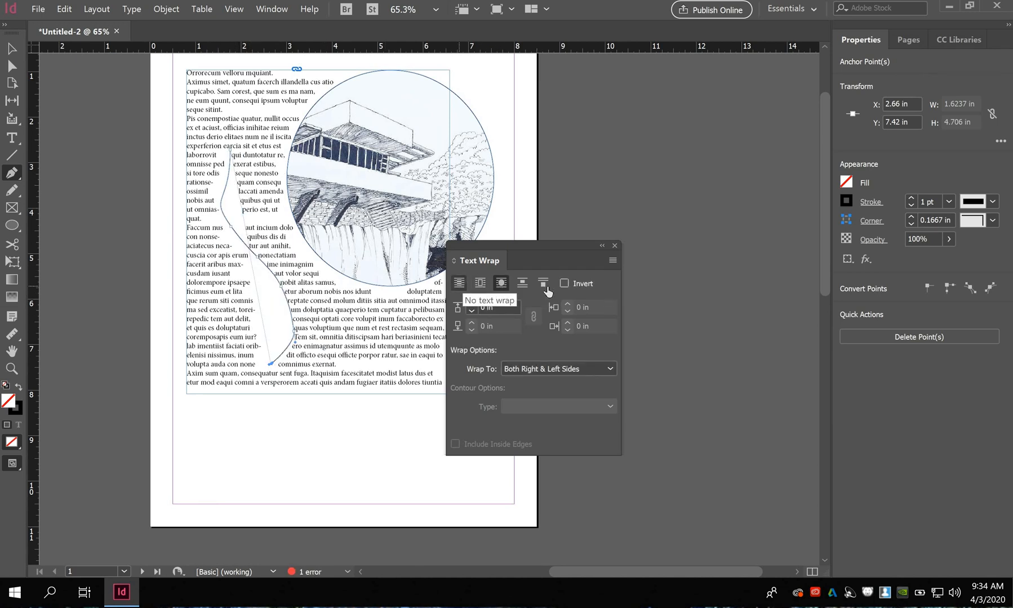
{"action": "left_click", "coordinate": [521, 287]}
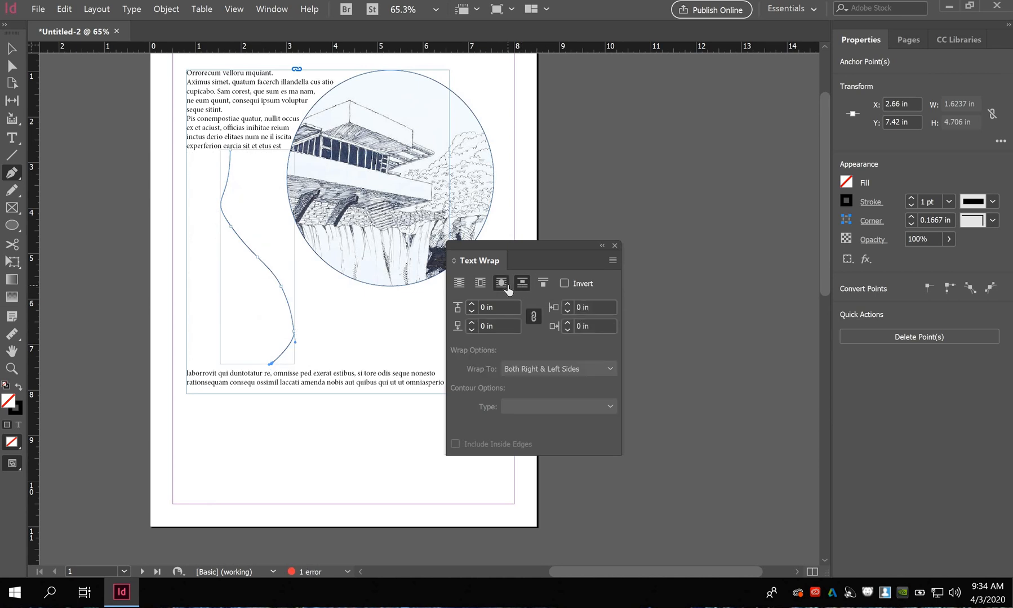
{"action": "left_click", "coordinate": [501, 285]}
{"action": "left_click", "coordinate": [484, 285]}
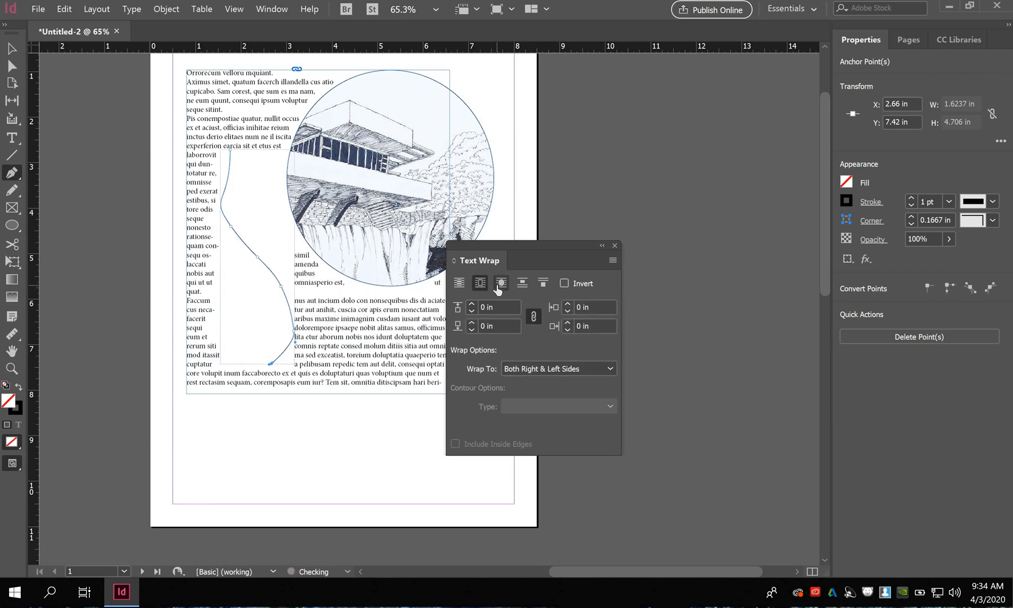
{"action": "left_click", "coordinate": [498, 287]}
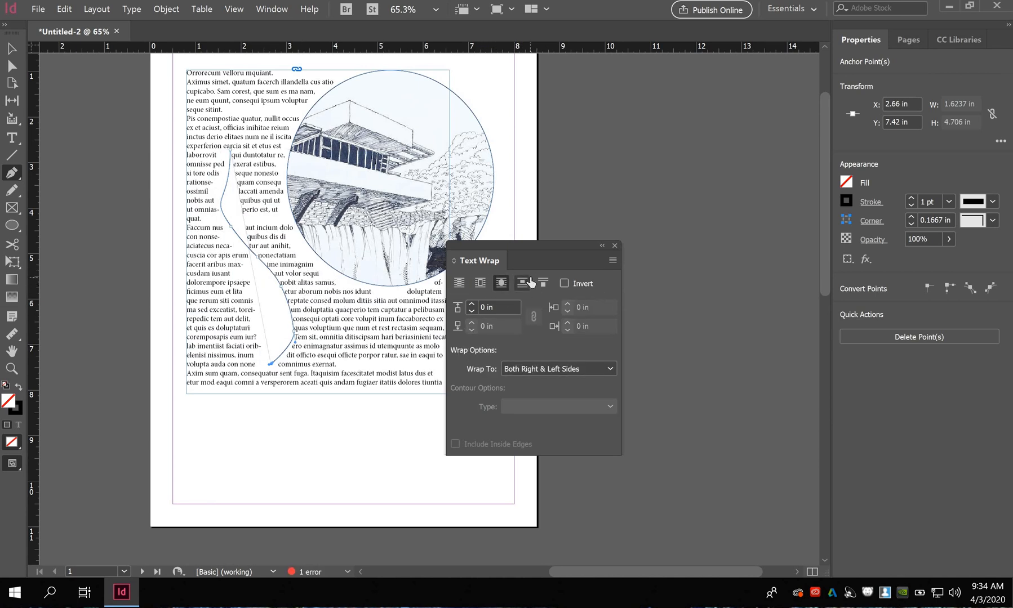
Step: Close the text wrap settings and delete the curved path from the text
{"action": "left_click", "coordinate": [614, 246]}
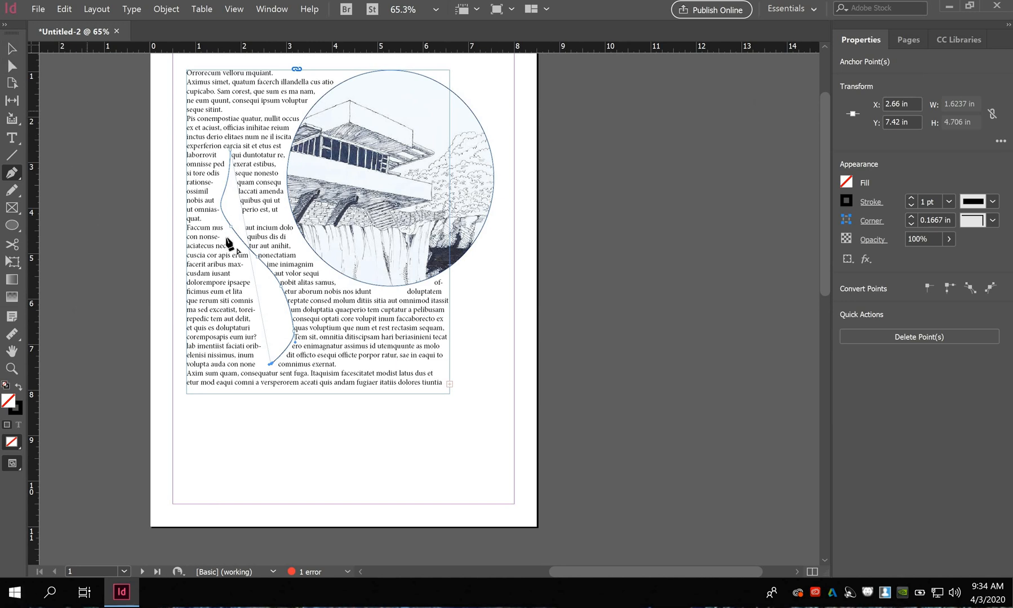
{"action": "left_click", "coordinate": [12, 49]}
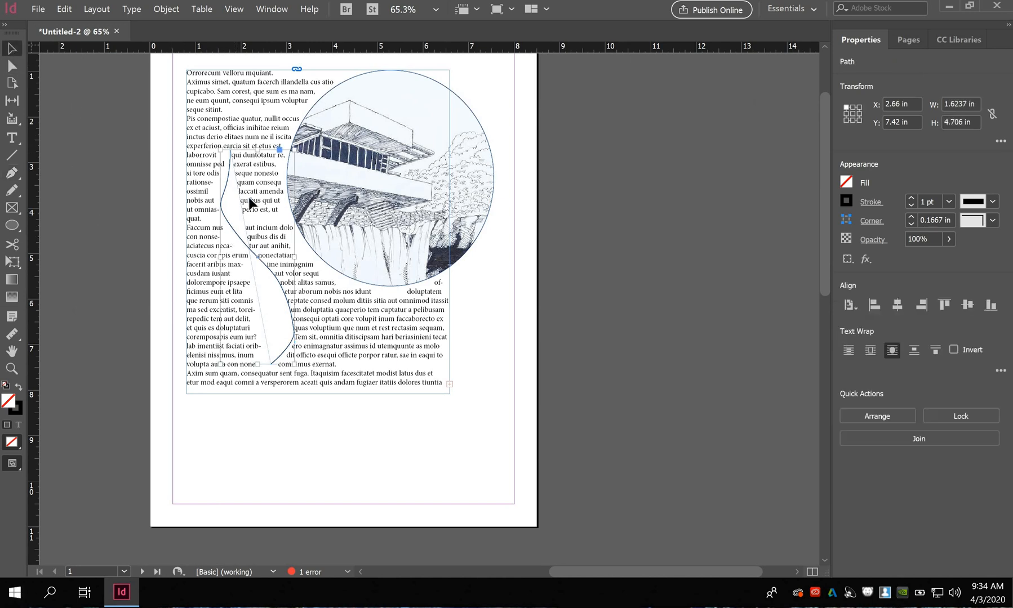
{"action": "key", "text": "Delete"}
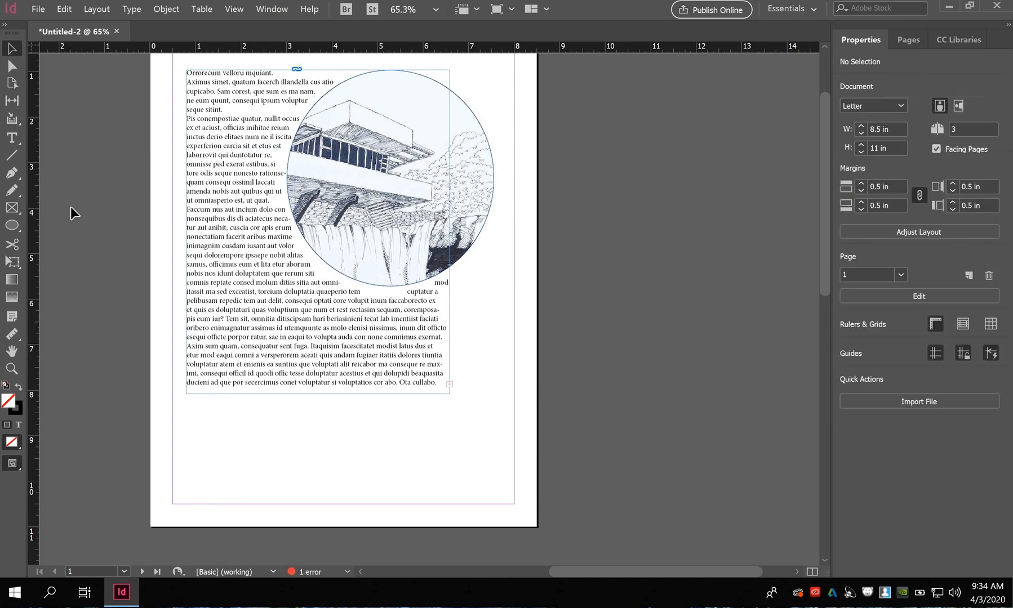
Step: Create a text frame about 5.88 by 2.08 in below the body text and enter "k" at 72 pt
{"action": "left_click", "coordinate": [12, 139]}
{"action": "left_click_drag", "start_coordinate": [186, 403], "coordinate": [454, 498]}
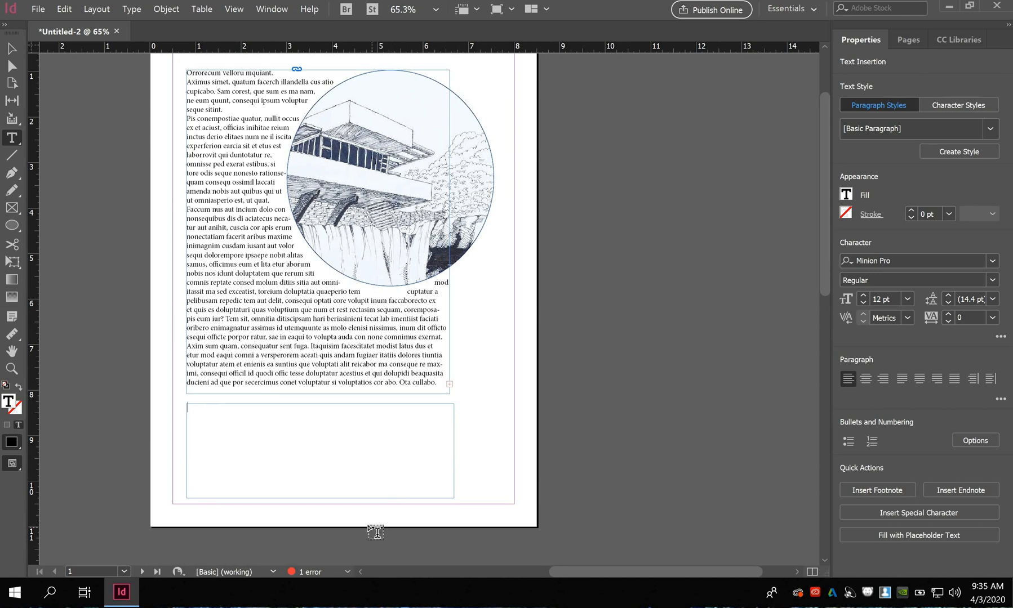
{"action": "left_click", "coordinate": [906, 301]}
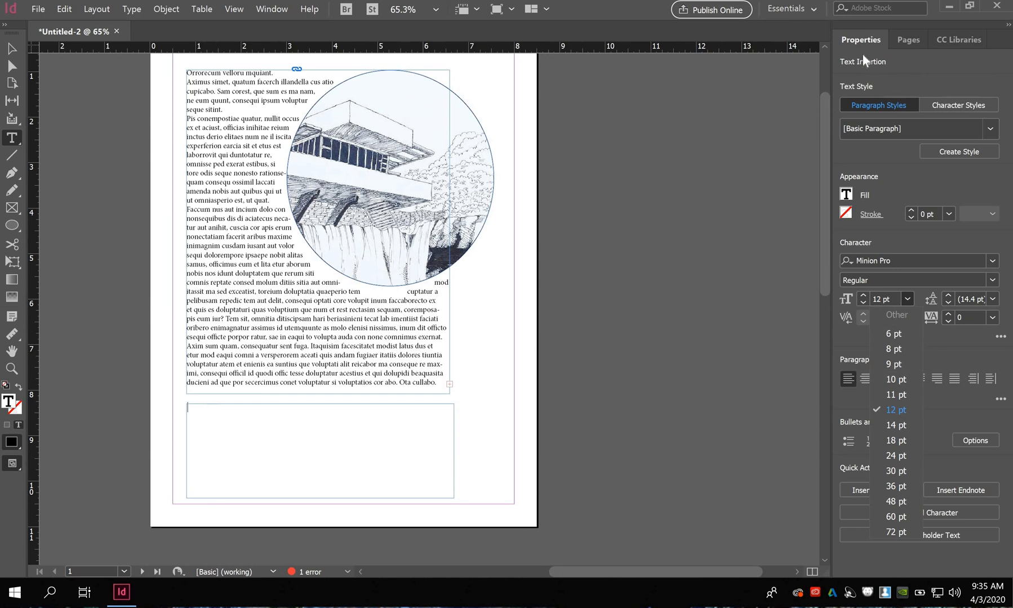
{"action": "left_click", "coordinate": [896, 532]}
{"action": "type", "text": "k"}
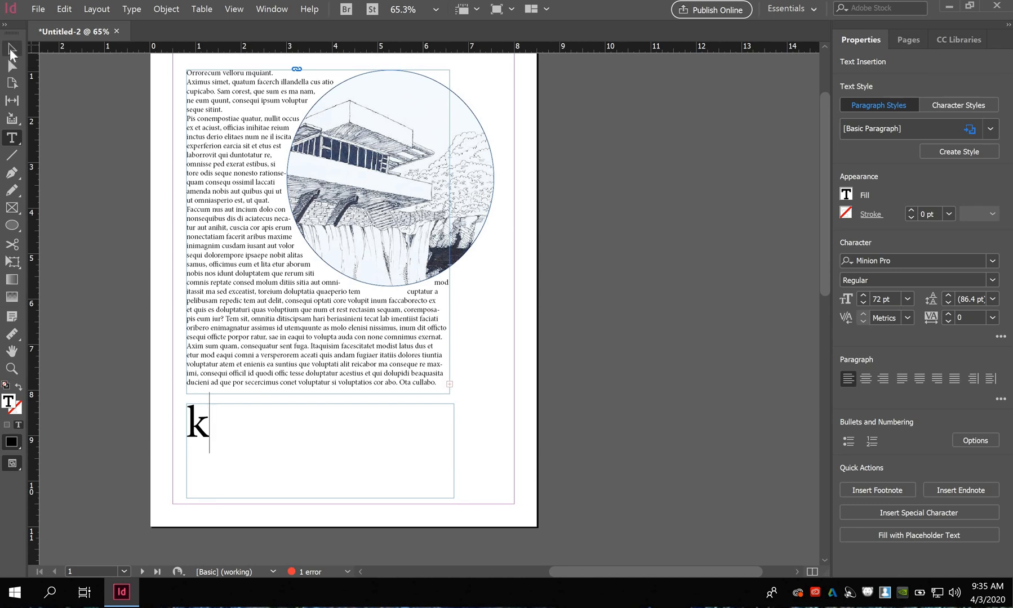
Step: Shrink the letter k's text frame to about 0.86 by 0.78 in and convert it to outlines
{"action": "left_click", "coordinate": [11, 49]}
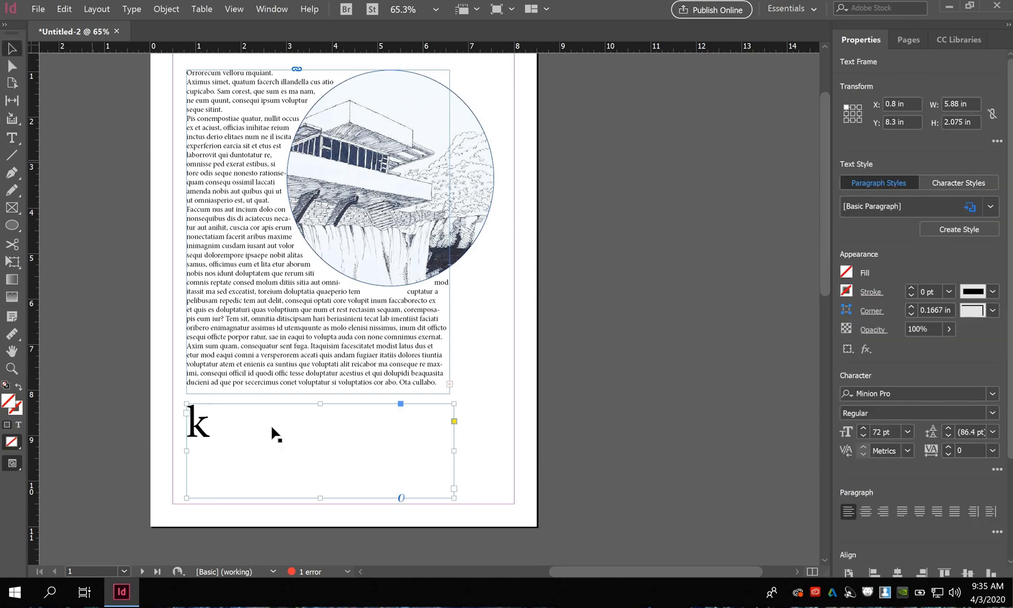
{"action": "left_click", "coordinate": [475, 451]}
{"action": "left_click", "coordinate": [201, 431]}
{"action": "left_click_drag", "start_coordinate": [454, 451], "coordinate": [228, 438]}
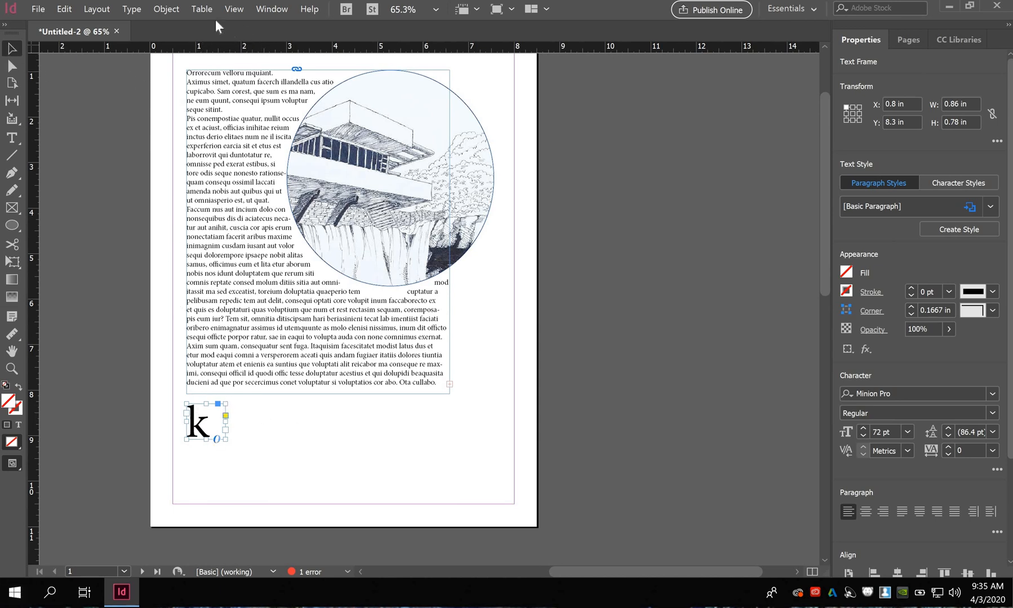
{"action": "left_click", "coordinate": [134, 9]}
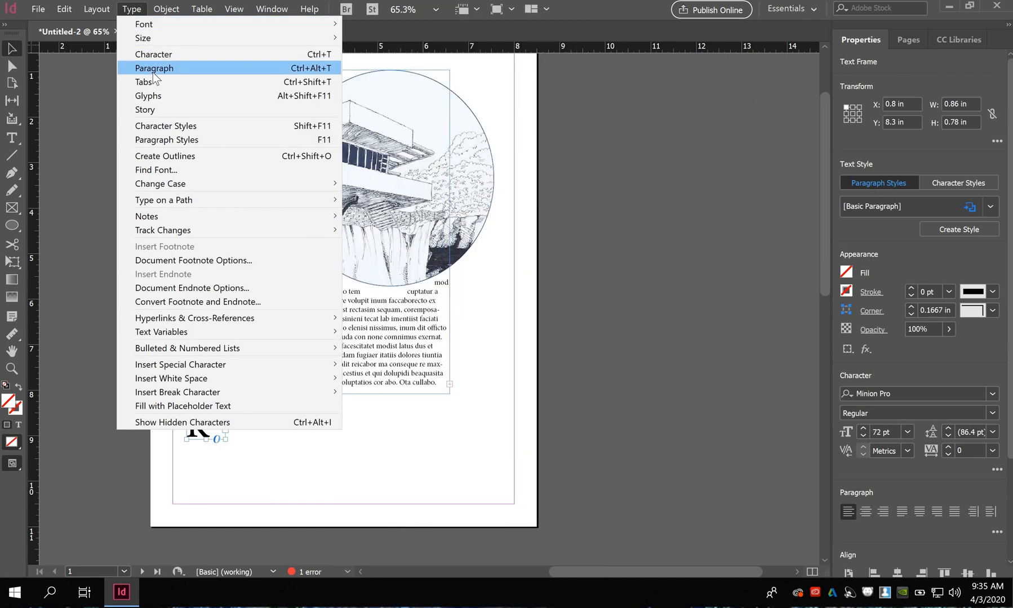
{"action": "left_click", "coordinate": [191, 158]}
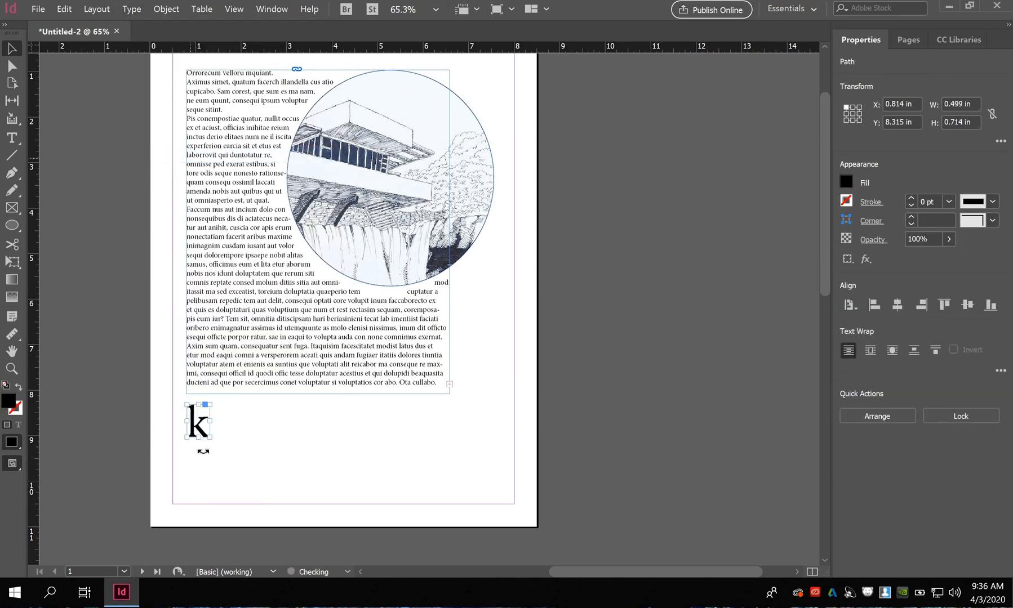
Step: Enlarge the outlined k to about 1.41 by 1.70 in and move it inward below the body text
{"action": "left_click_drag", "start_coordinate": [210, 441], "coordinate": [245, 473]}
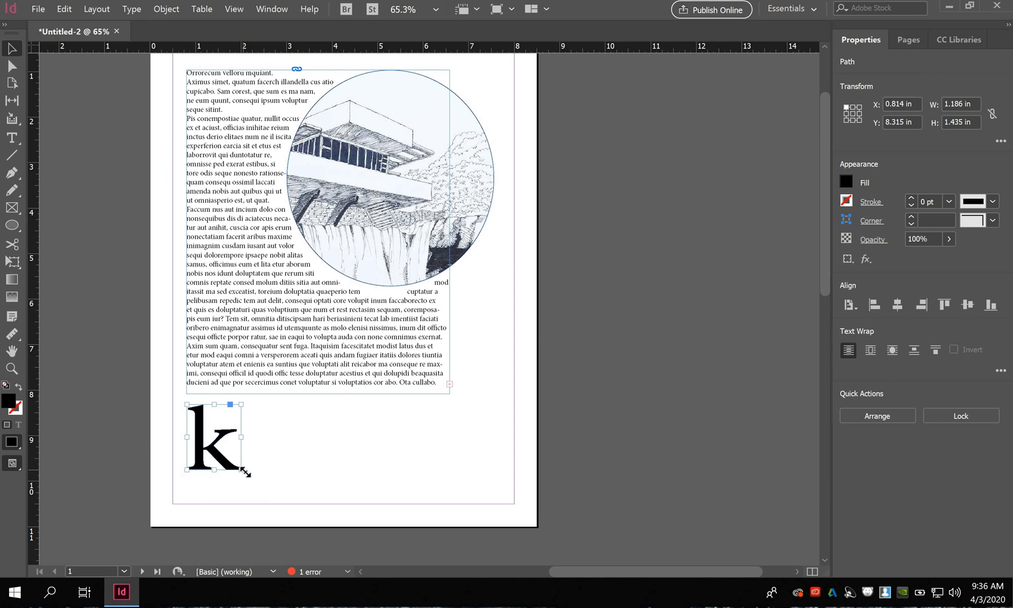
{"action": "left_click_drag", "start_coordinate": [245, 473], "coordinate": [274, 471]}
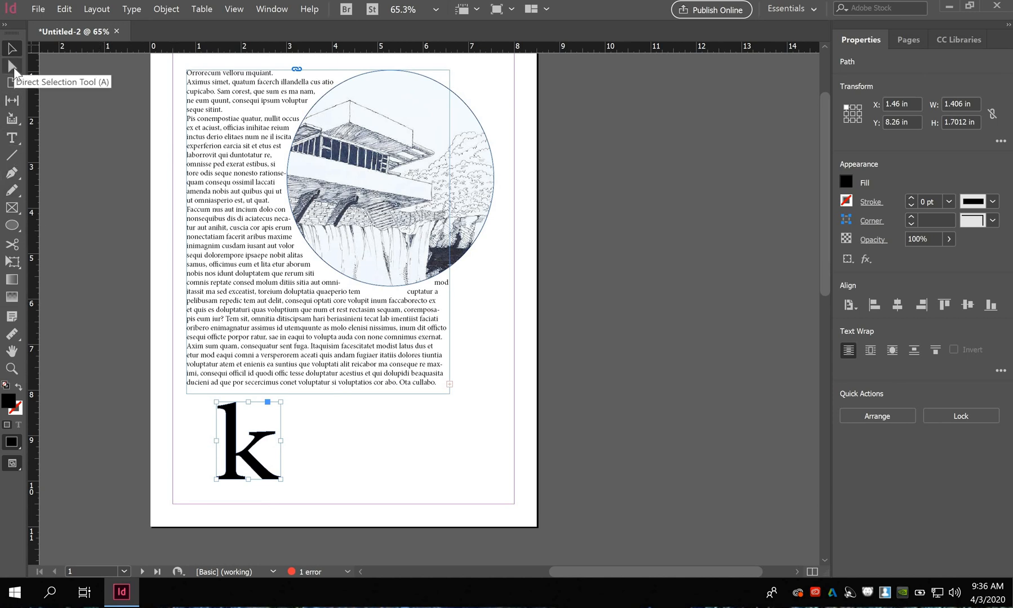
{"action": "left_click", "coordinate": [12, 67]}
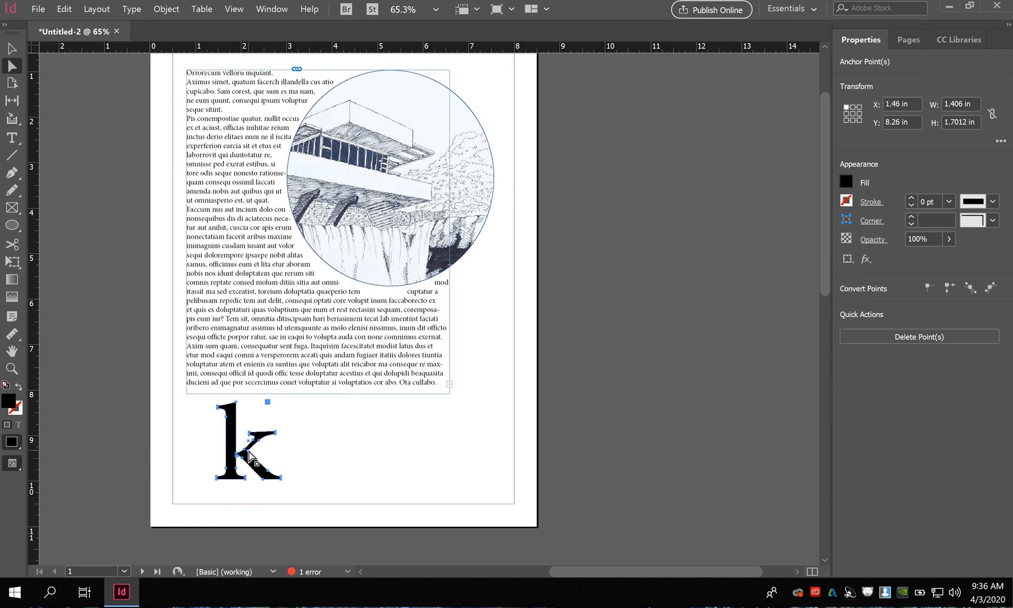
{"action": "left_click_drag", "start_coordinate": [249, 452], "coordinate": [260, 448]}
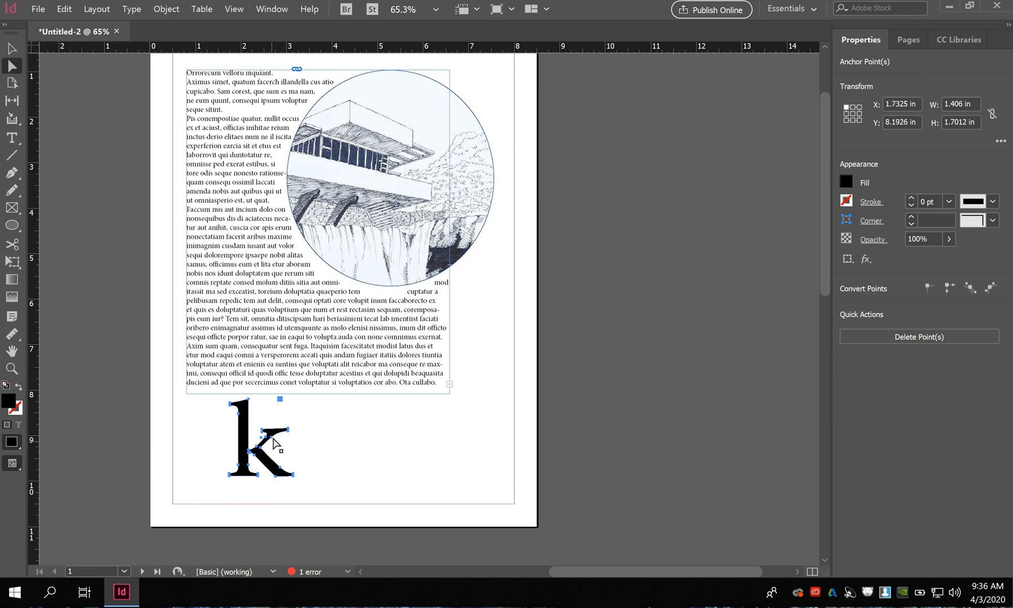
{"action": "left_click_drag", "start_coordinate": [266, 468], "coordinate": [281, 478]}
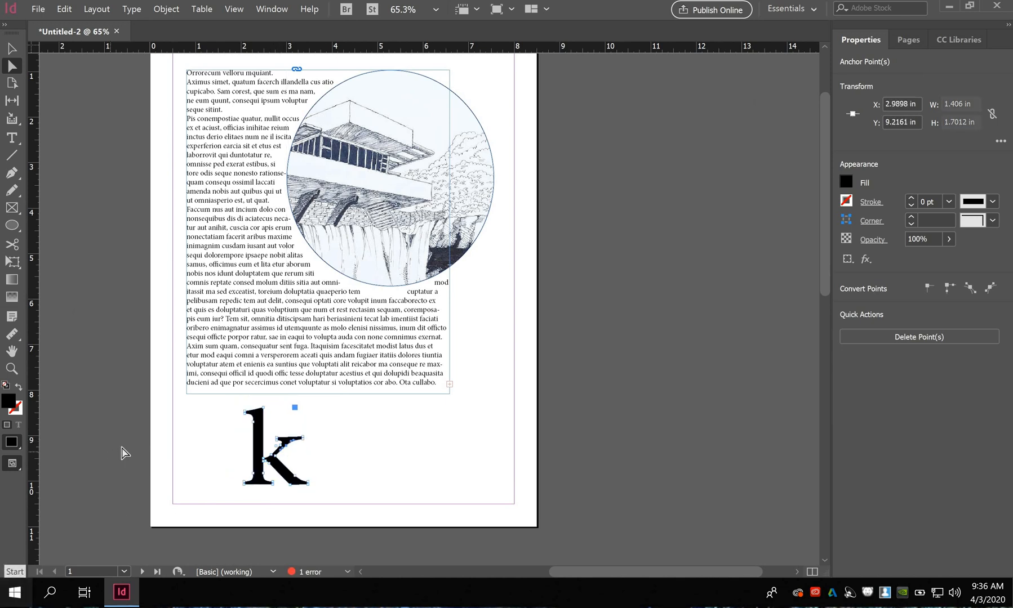
{"action": "left_click", "coordinate": [145, 447]}
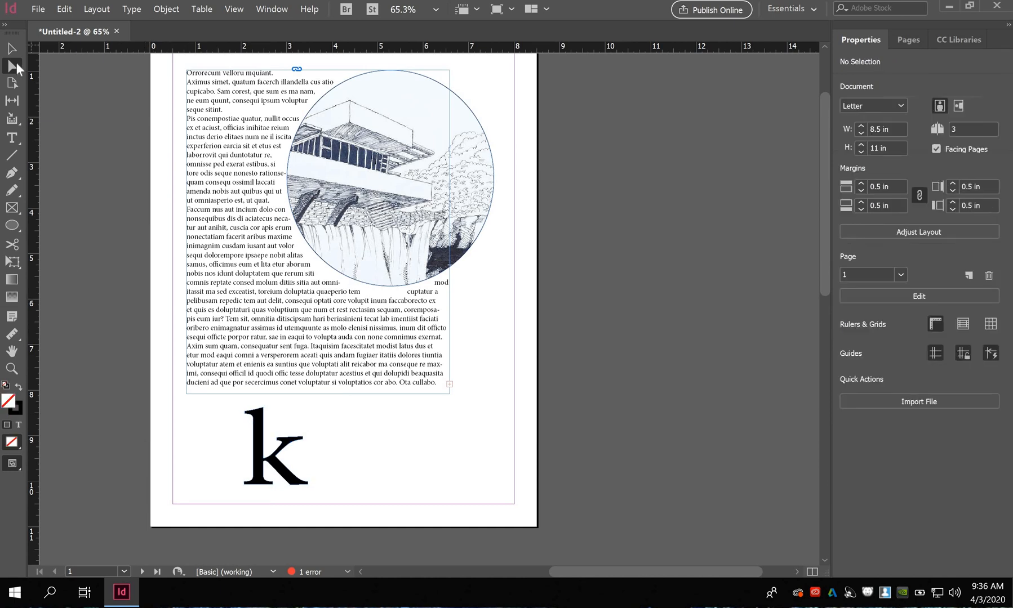
Step: Reshape the outlined k by moving anchor points where its arm and leg meet the stem
{"action": "left_click_drag", "start_coordinate": [257, 462], "coordinate": [291, 442]}
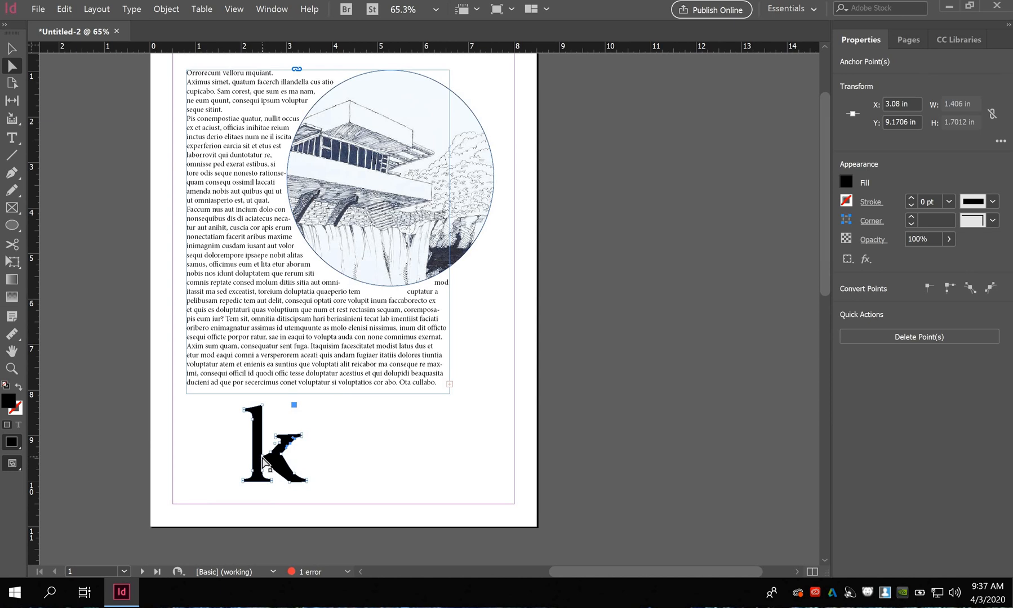
{"action": "left_click_drag", "start_coordinate": [263, 460], "coordinate": [267, 468]}
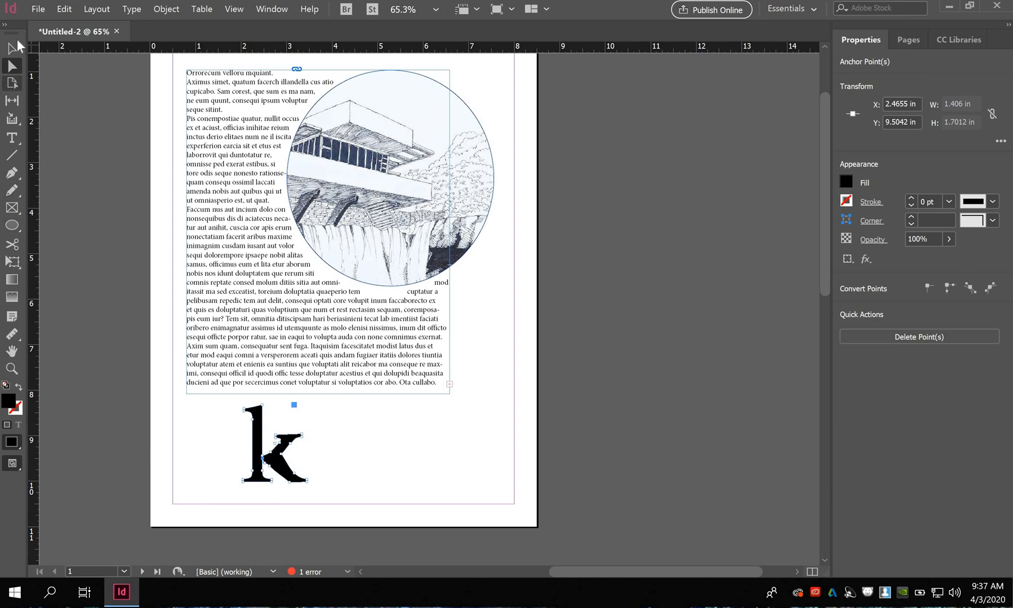
{"action": "left_click", "coordinate": [12, 49]}
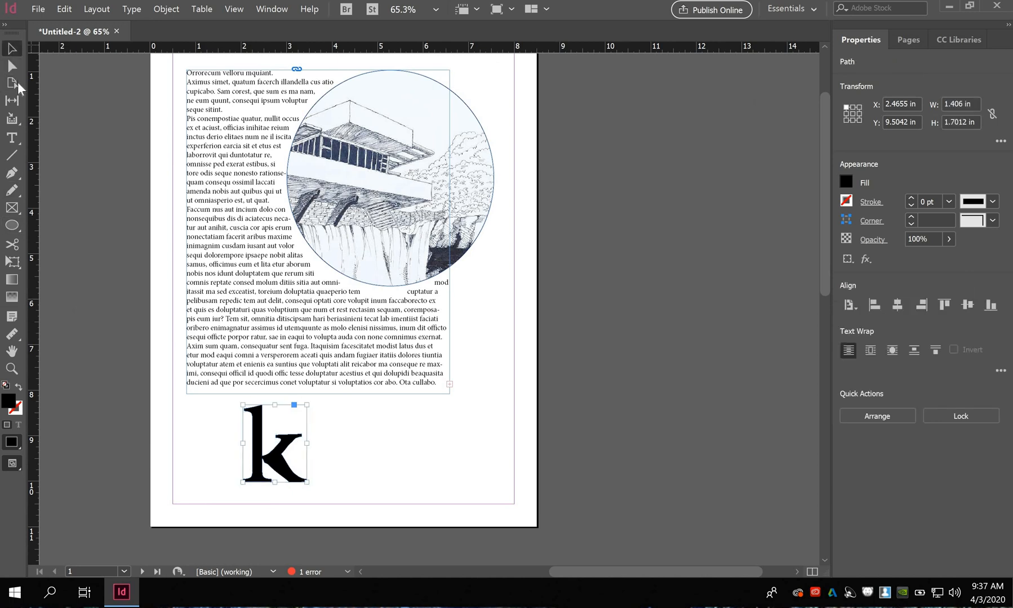
Step: Draw an ellipse about 1.41 by 1.91 in over the outlined k and fill it with C=100 M=90 Y=10 K=0
{"action": "left_click", "coordinate": [18, 227]}
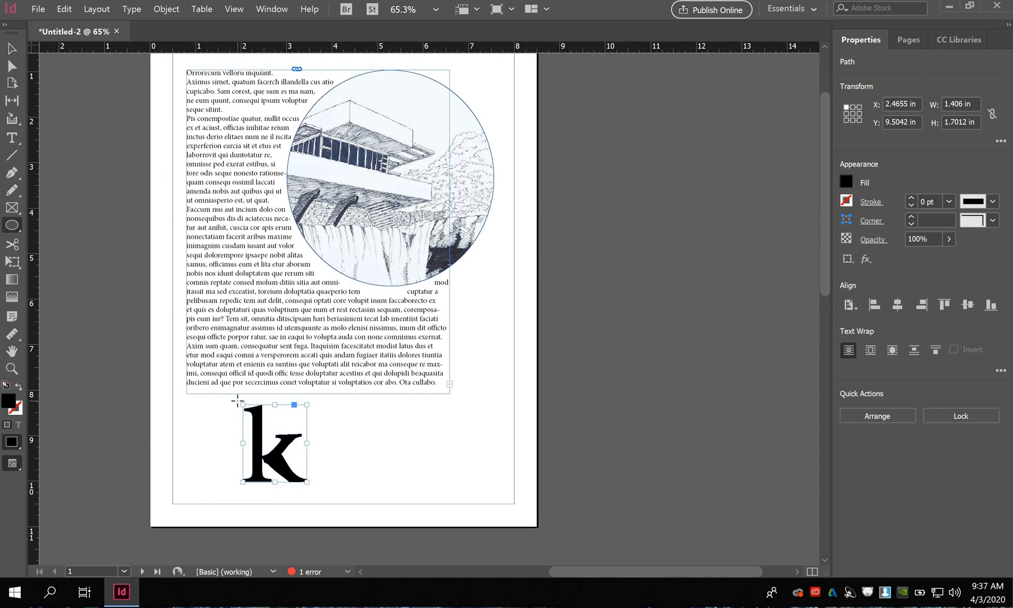
{"action": "left_click_drag", "start_coordinate": [237, 401], "coordinate": [303, 487]}
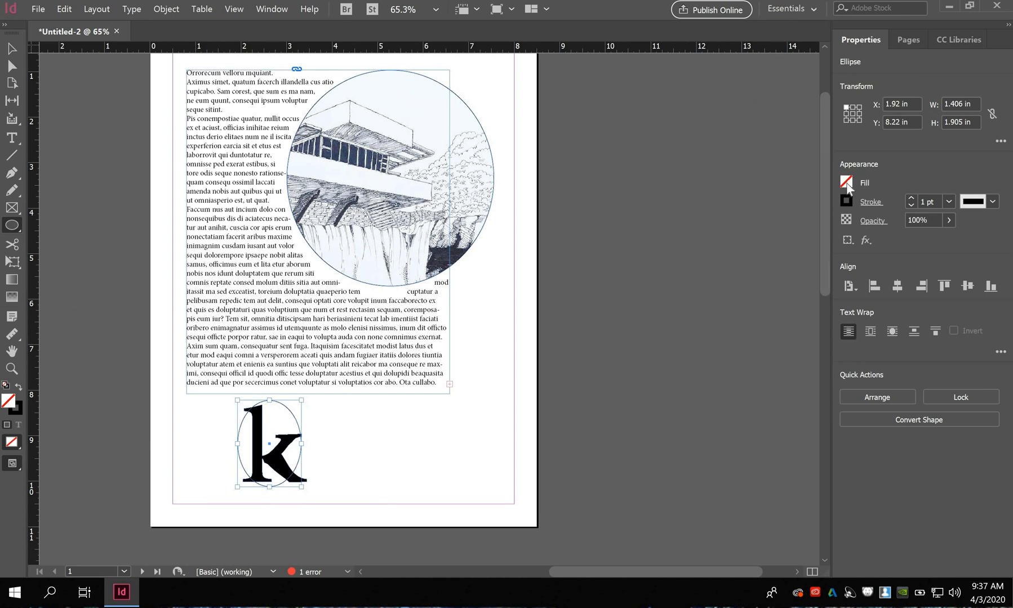
{"action": "left_click", "coordinate": [846, 182]}
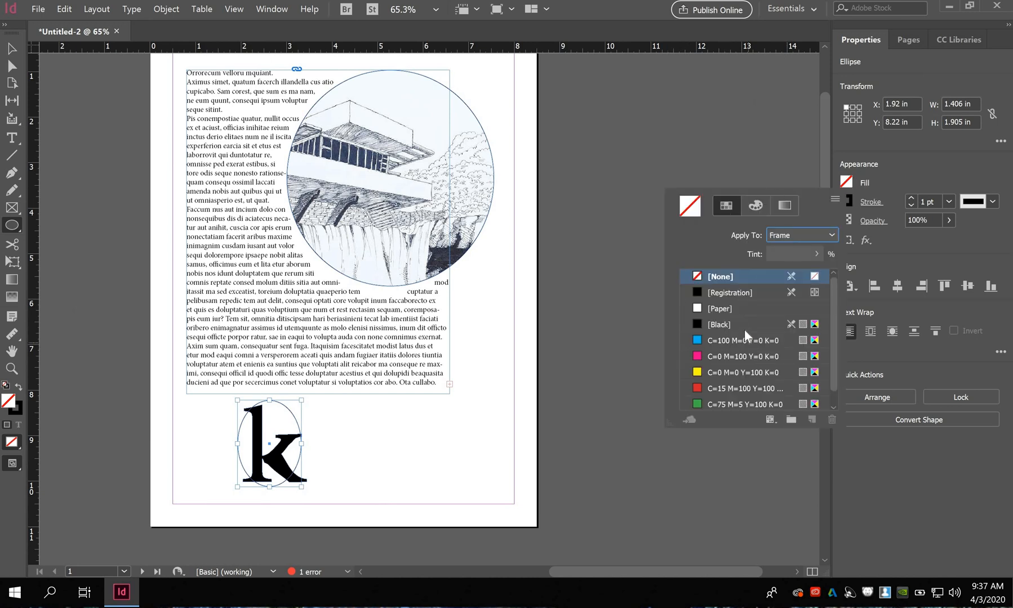
{"action": "scroll", "coordinate": [738, 352], "scroll_direction": "down", "scroll_amount": 1}
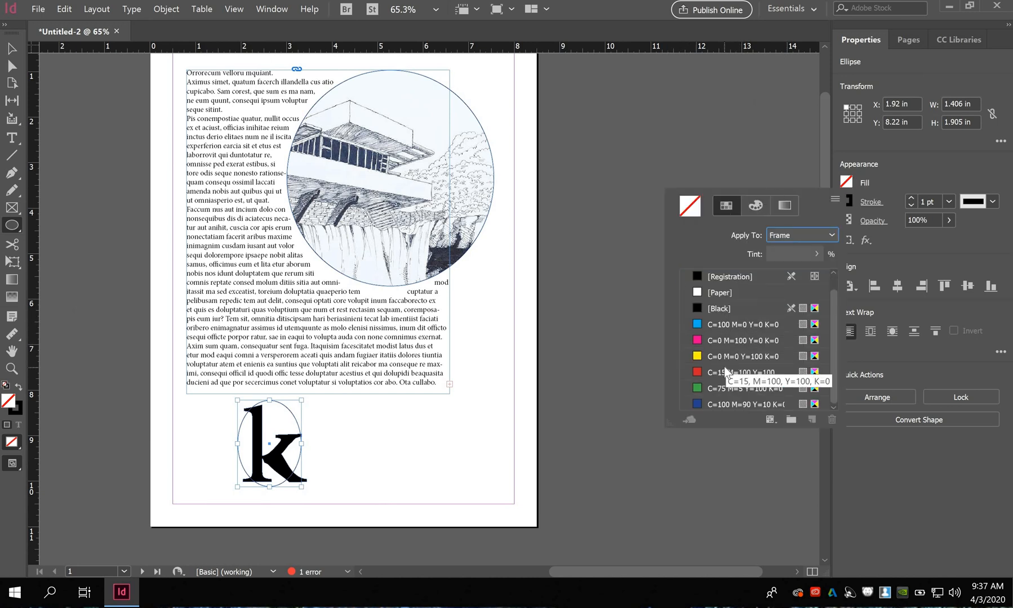
{"action": "scroll", "coordinate": [721, 373], "scroll_direction": "up", "scroll_amount": 1}
{"action": "scroll", "coordinate": [712, 391], "scroll_direction": "down", "scroll_amount": 1}
{"action": "left_click", "coordinate": [709, 404]}
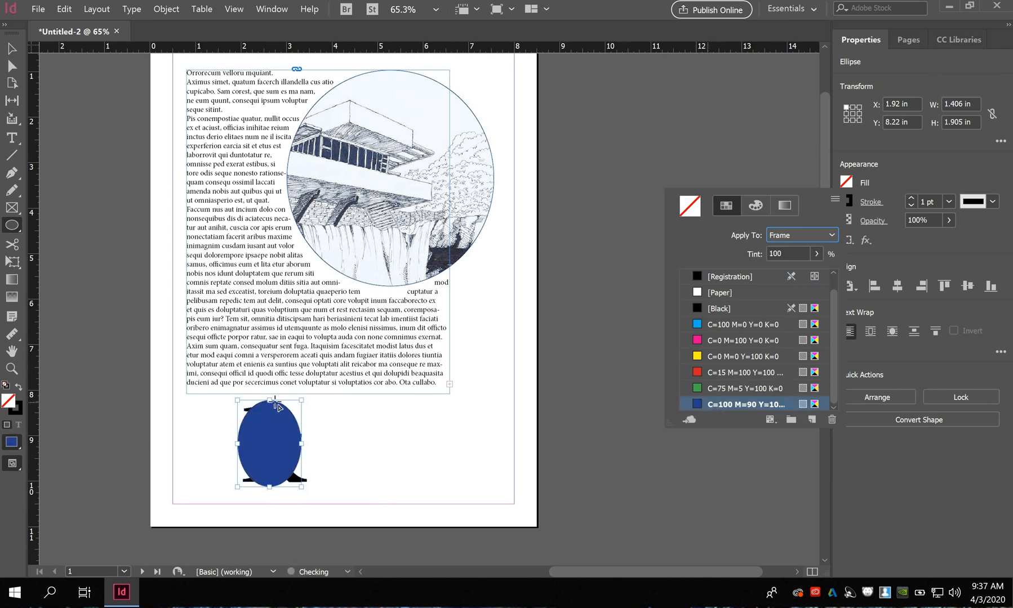
Step: Send the blue ellipse to the back so it sits behind the outlined k
{"action": "left_click", "coordinate": [16, 49]}
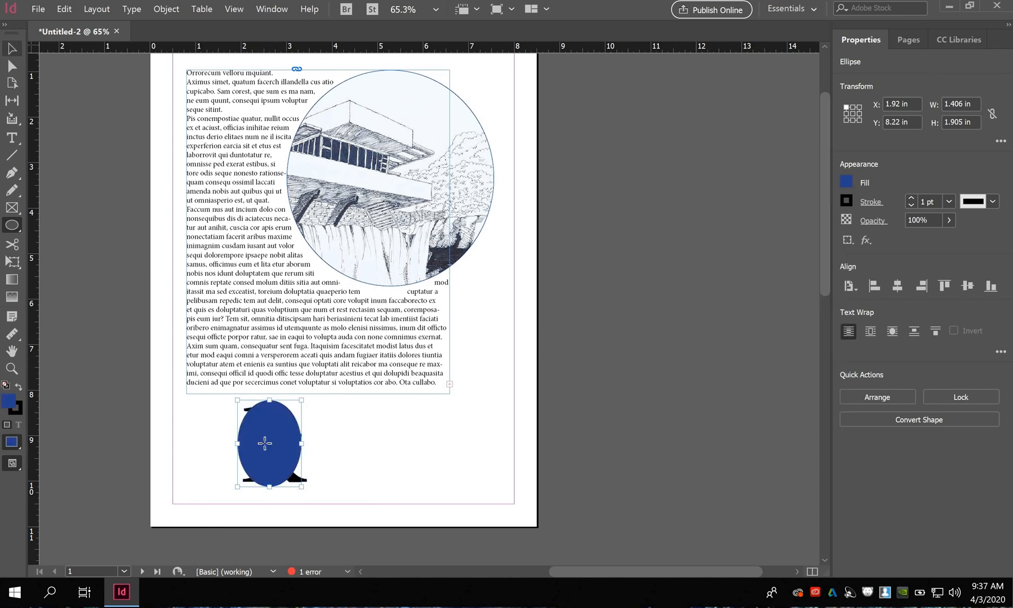
{"action": "left_click", "coordinate": [11, 49]}
{"action": "right_click", "coordinate": [262, 438]}
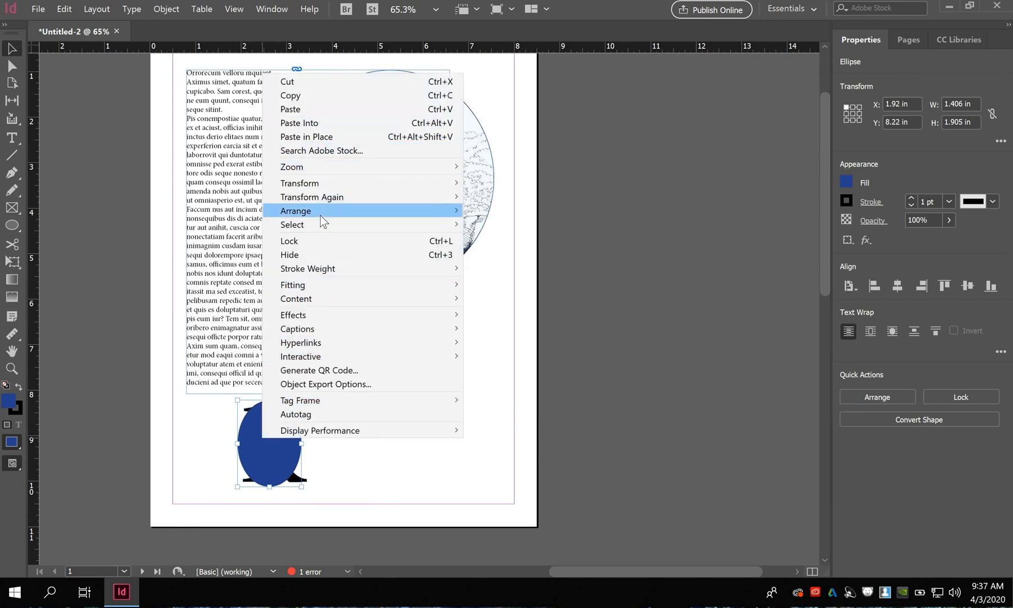
{"action": "mouse_move", "coordinate": [426, 212]}
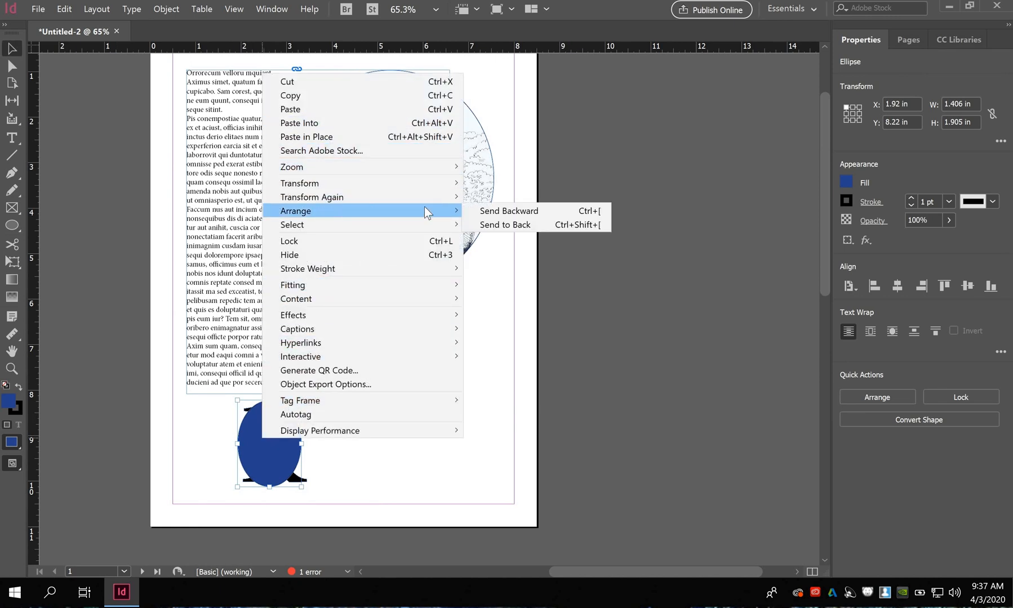
{"action": "left_click", "coordinate": [479, 226]}
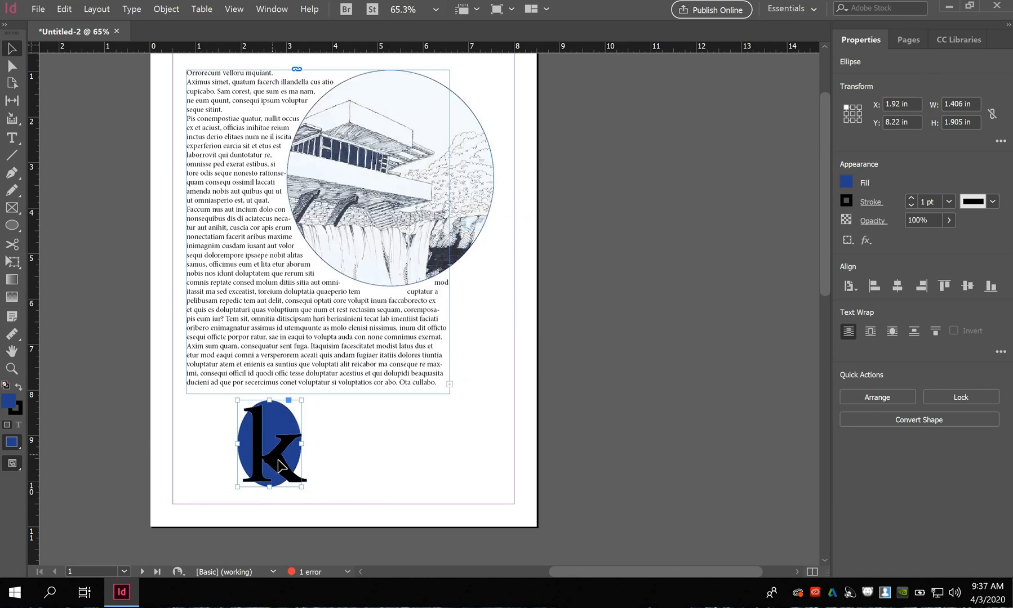
Step: Reposition the blue ellipse behind the k at about X 1.97 in, Y 8.32 in, and deselect it
{"action": "left_click_drag", "start_coordinate": [276, 466], "coordinate": [273, 461]}
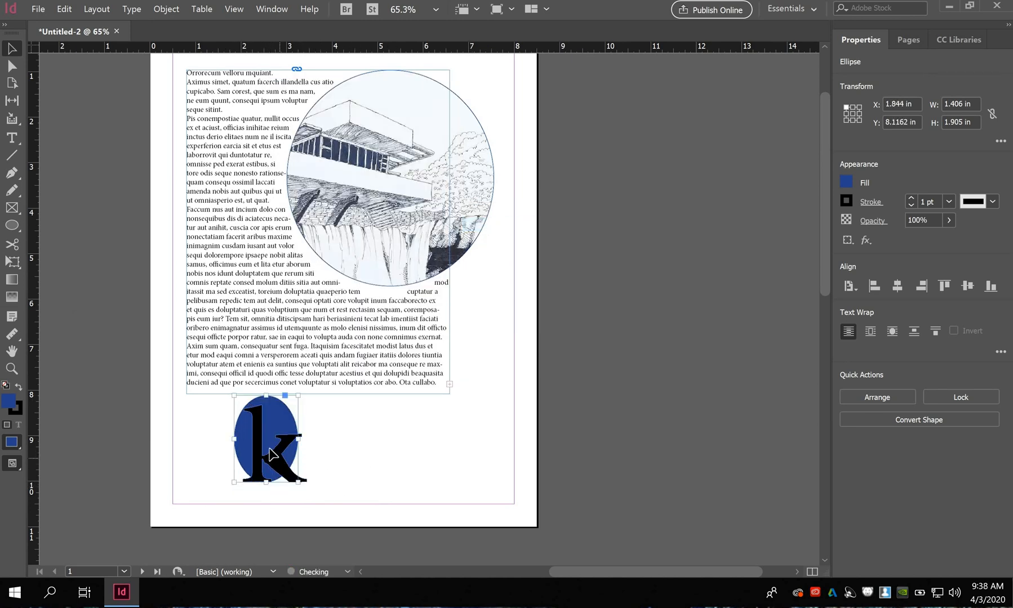
{"action": "left_click_drag", "start_coordinate": [276, 412], "coordinate": [253, 443]}
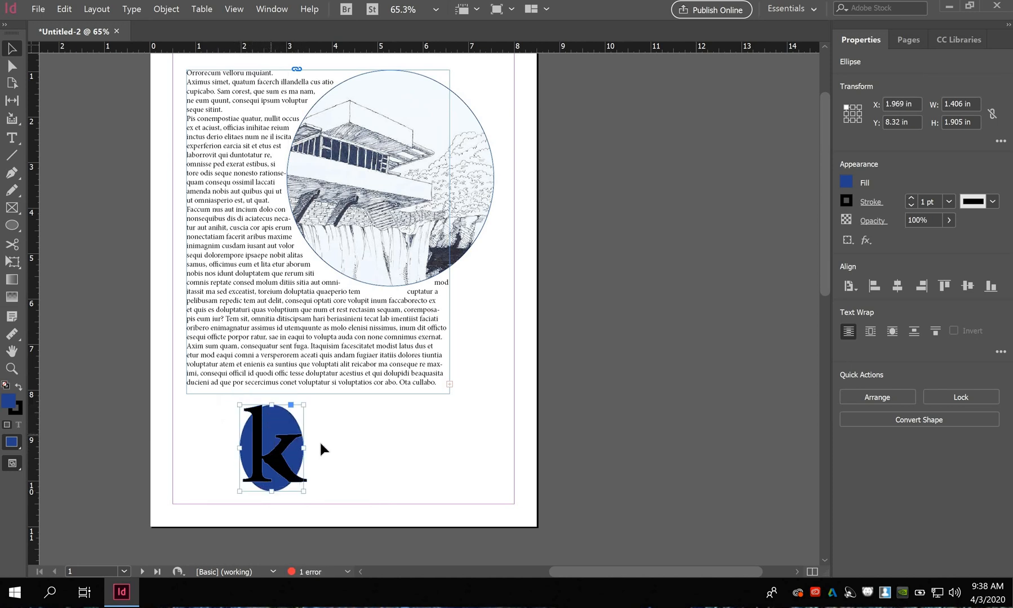
{"action": "left_click", "coordinate": [330, 482]}
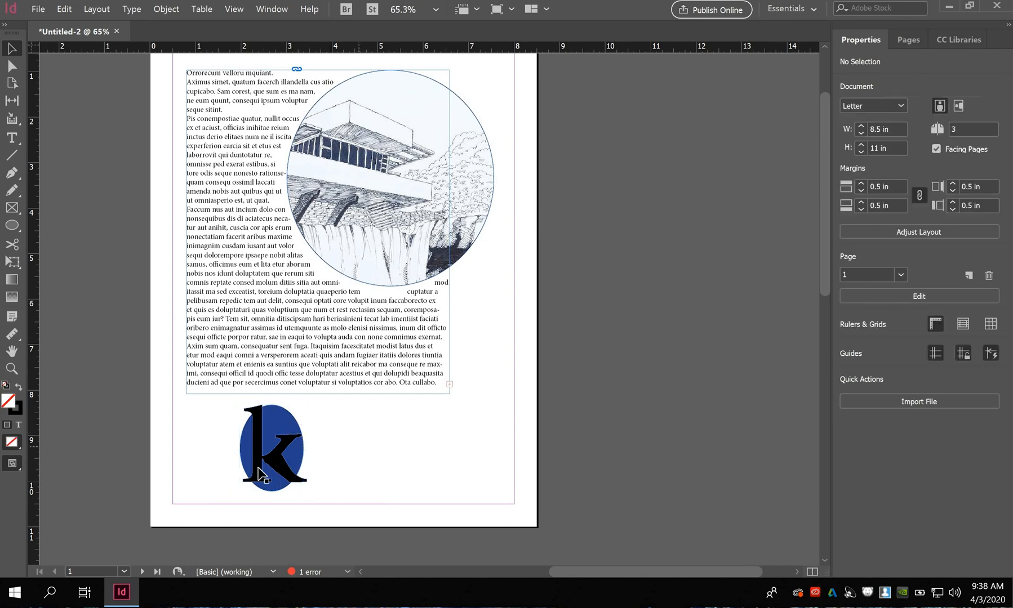
Step: Select the k and the ellipse together and subtract the letter from the ellipse with Pathfinder Subtract
{"action": "left_click_drag", "start_coordinate": [323, 486], "coordinate": [209, 398]}
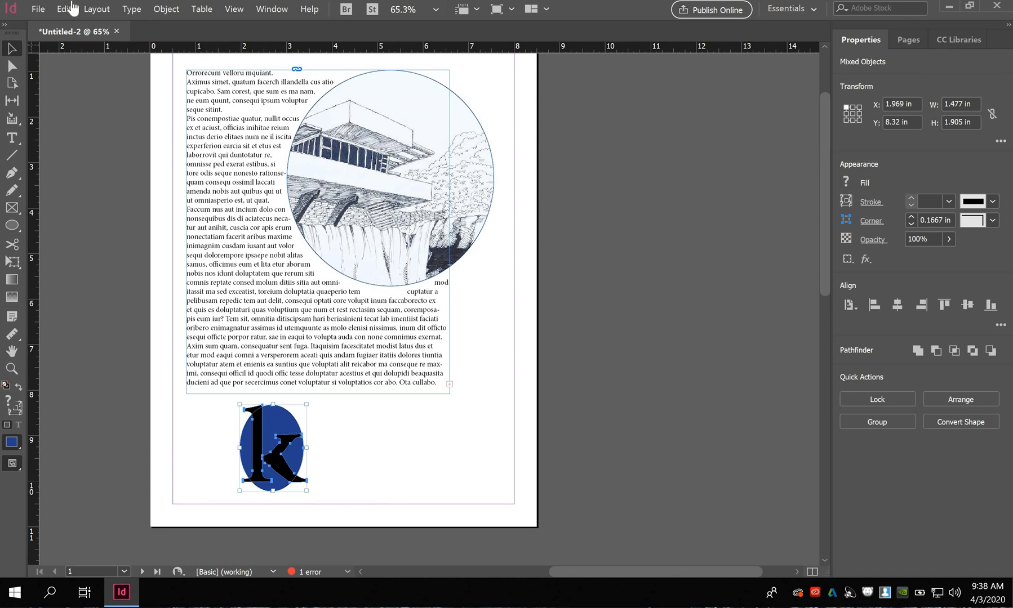
{"action": "left_click", "coordinate": [167, 10]}
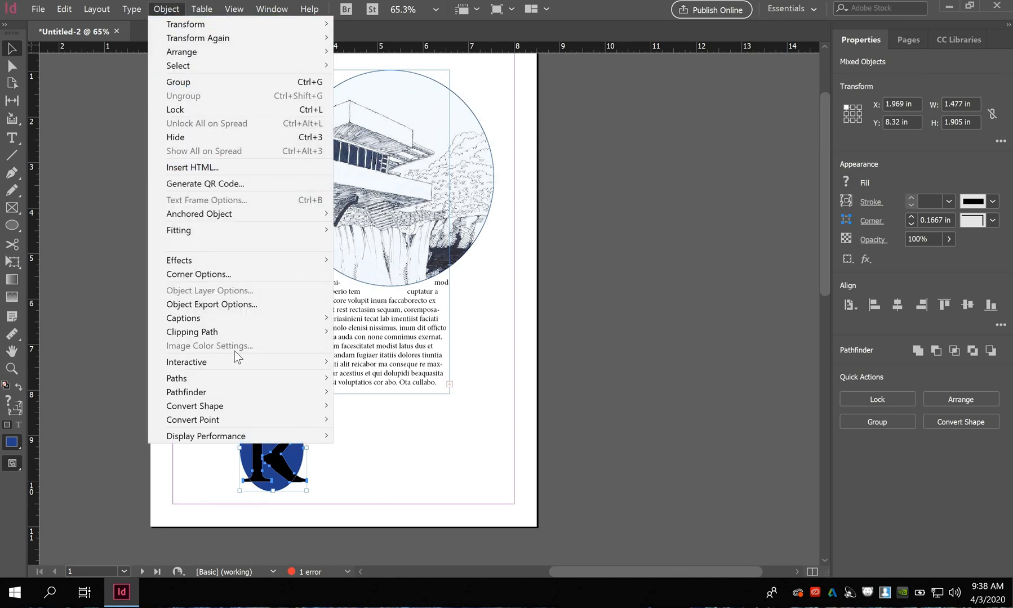
{"action": "mouse_move", "coordinate": [232, 392]}
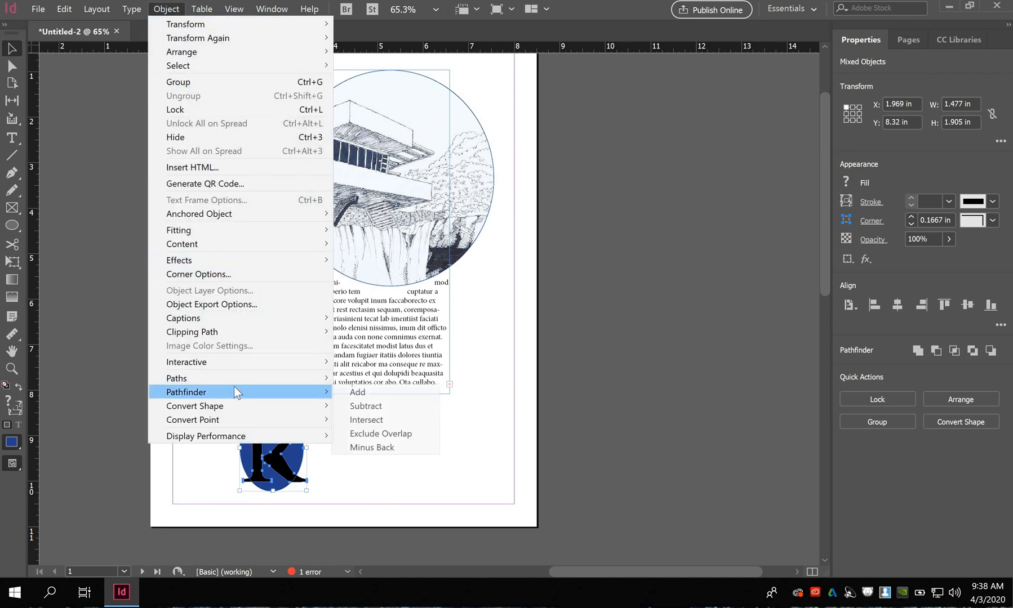
{"action": "left_click", "coordinate": [370, 406]}
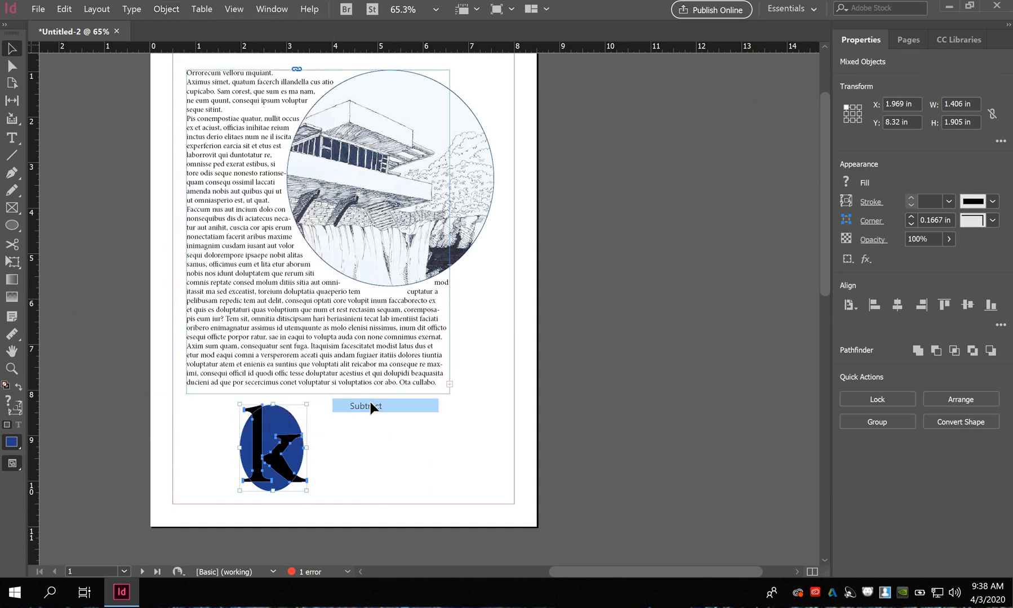
{"action": "left_click", "coordinate": [368, 446]}
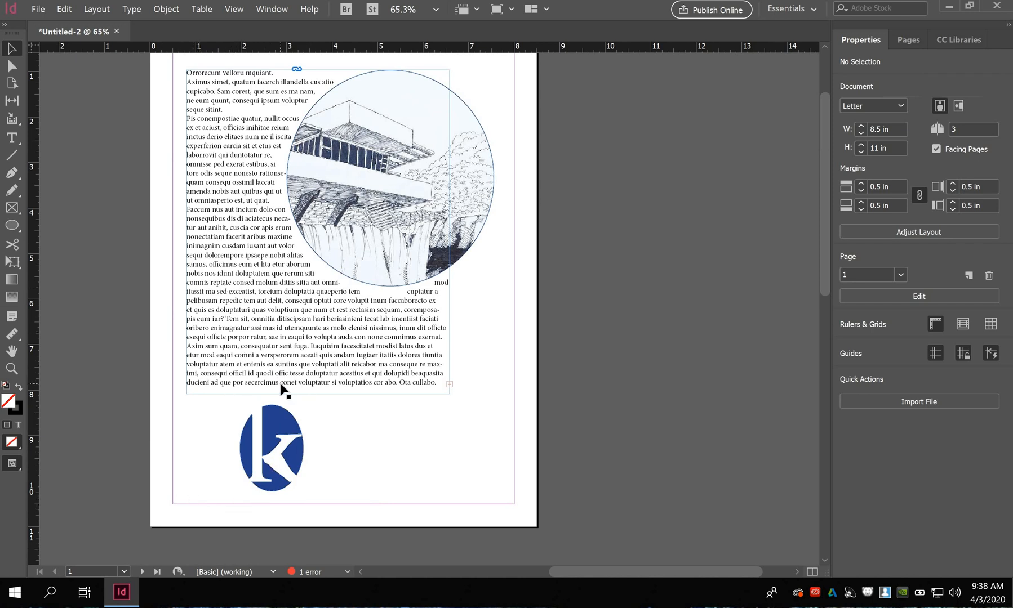
{"action": "scroll", "coordinate": [282, 388], "scroll_direction": "up", "scroll_amount": 3}
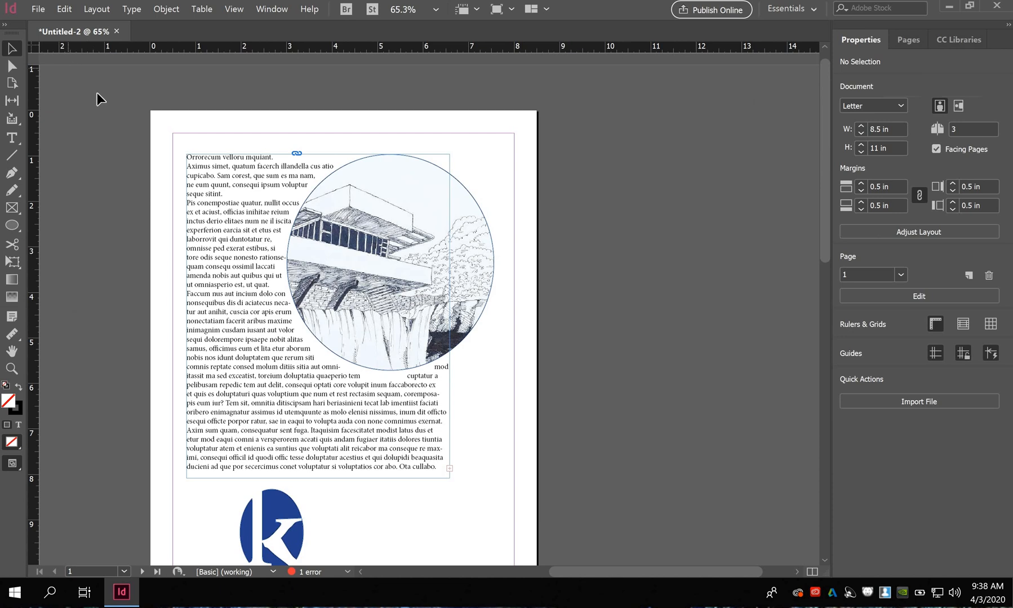
{"action": "left_click", "coordinate": [37, 9]}
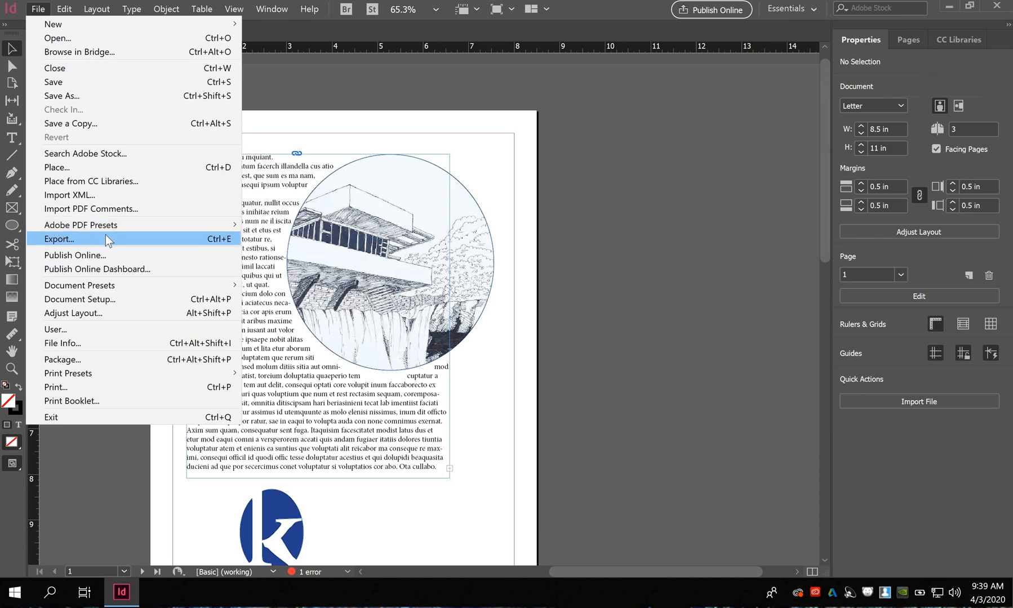
{"action": "left_click", "coordinate": [179, 425]}
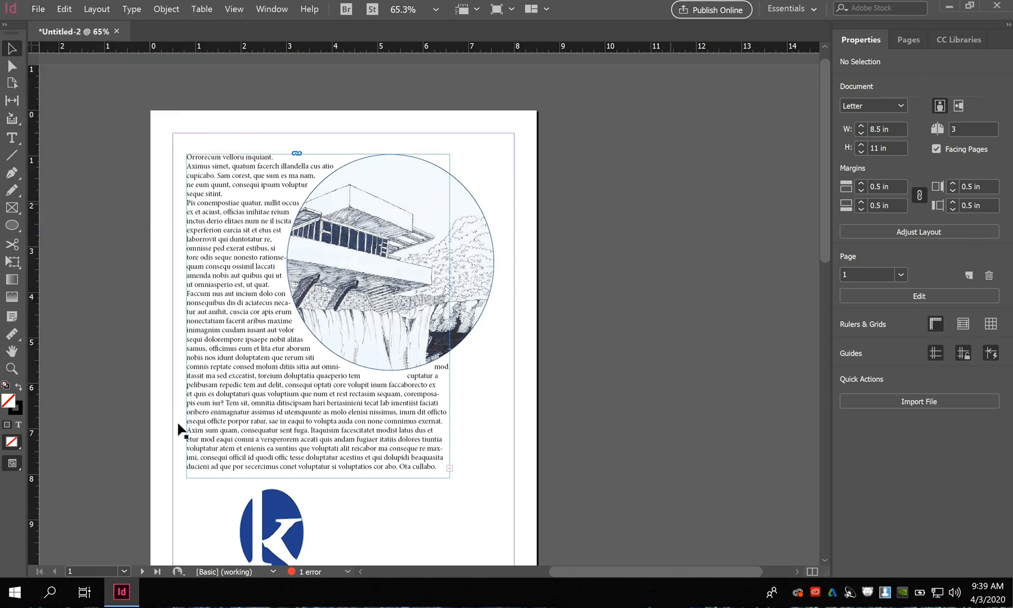
{"action": "scroll", "coordinate": [111, 491], "scroll_direction": "down", "scroll_amount": 2}
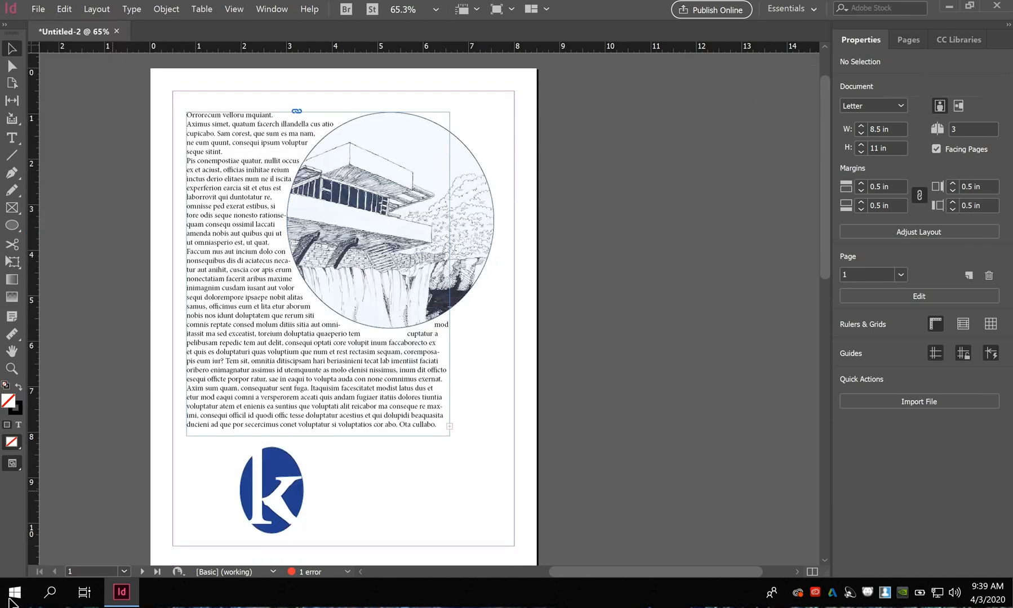